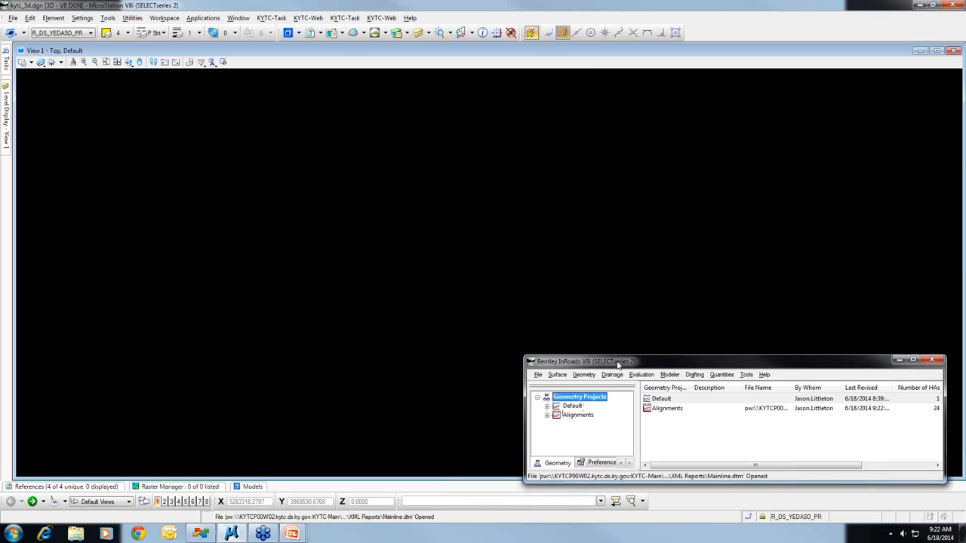
- Examine the Alignments geometry project's contents and the control points stored in its Cogo Buffer
left_click_drag(619, 364, 615, 287)
double_click(557, 338)
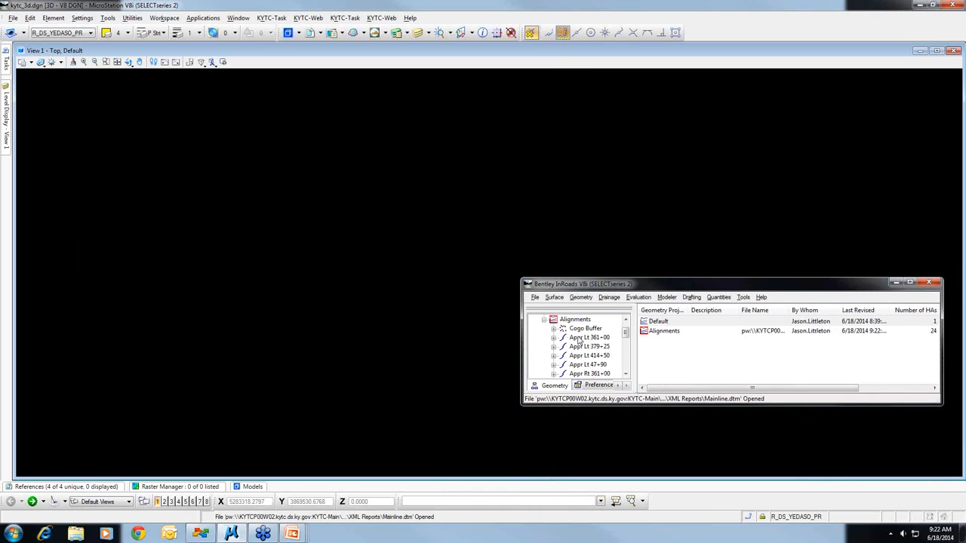
scroll(625, 342, "down", 2)
mouse_move(625, 342)
left_mouse_down()
mouse_move(624, 372)
mouse_move(625, 326)
left_mouse_up()
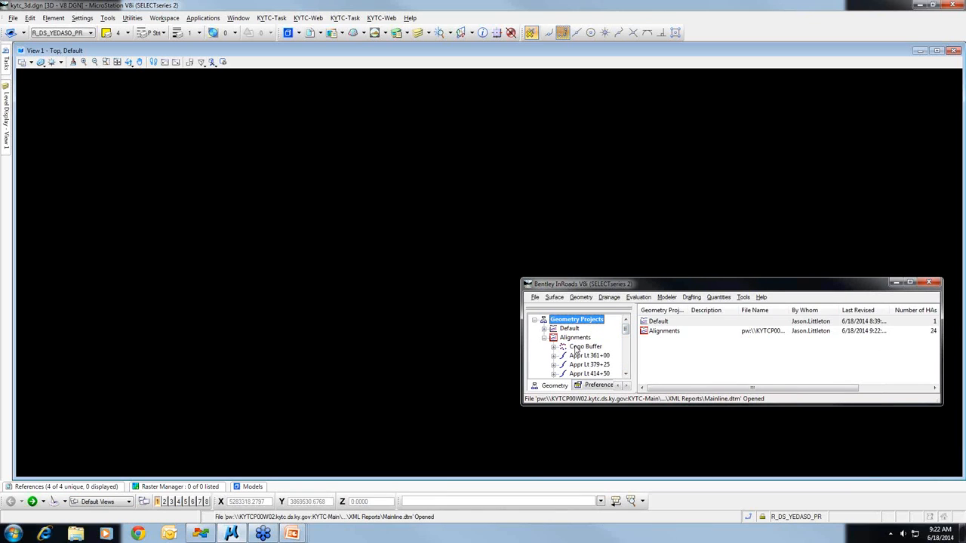
left_click(579, 346)
scroll(715, 325, "down", 5)
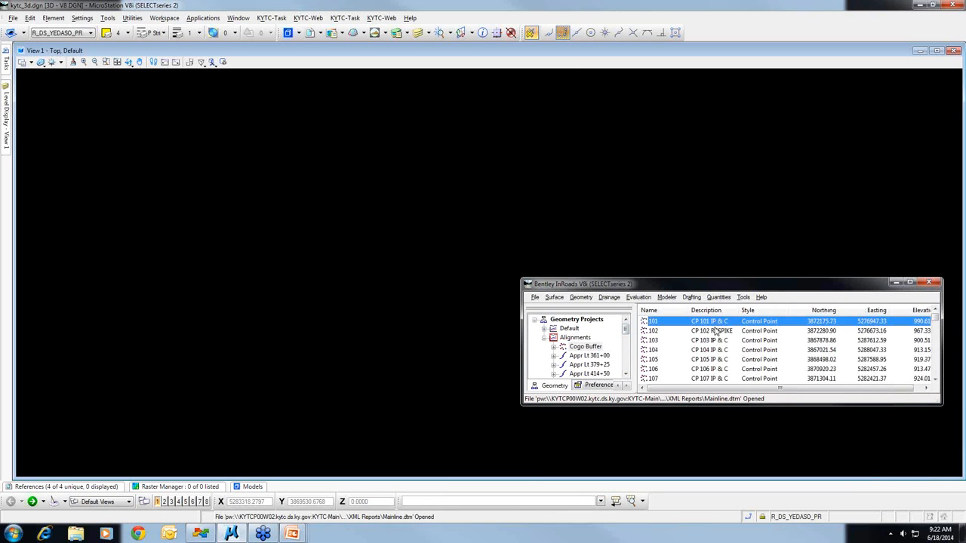
scroll(710, 354, "down", 7)
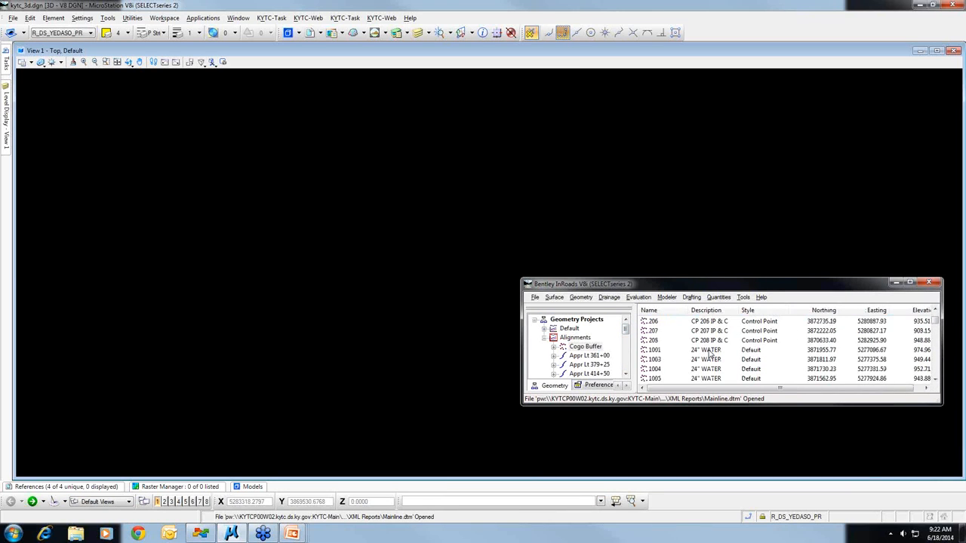
scroll(709, 354, "up", 12)
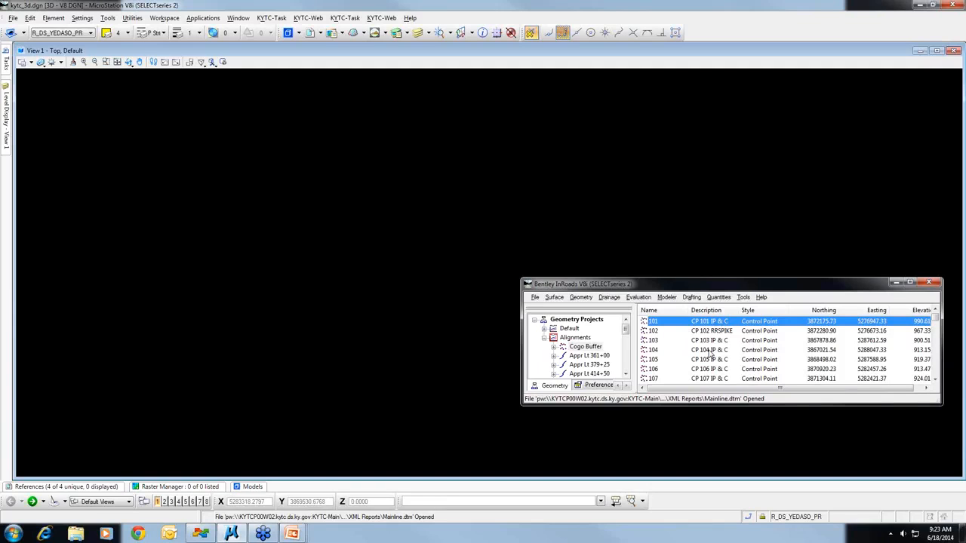
- Set up an XML Geometry report that includes the six Appr alignments, from Appr Lt 361+00 to Appr Rt 414+50, and Mainline
left_click(743, 298)
mouse_move(752, 310)
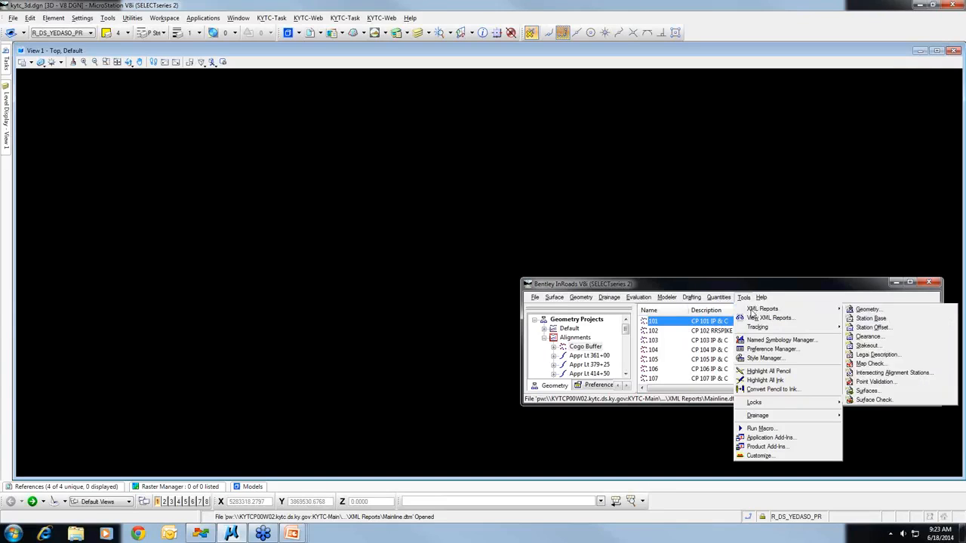
left_click(868, 310)
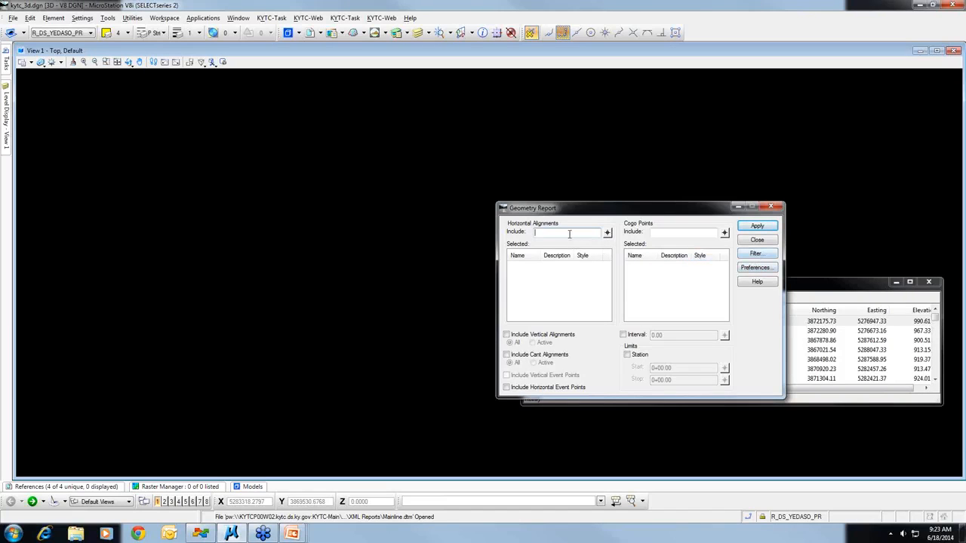
left_click(757, 255)
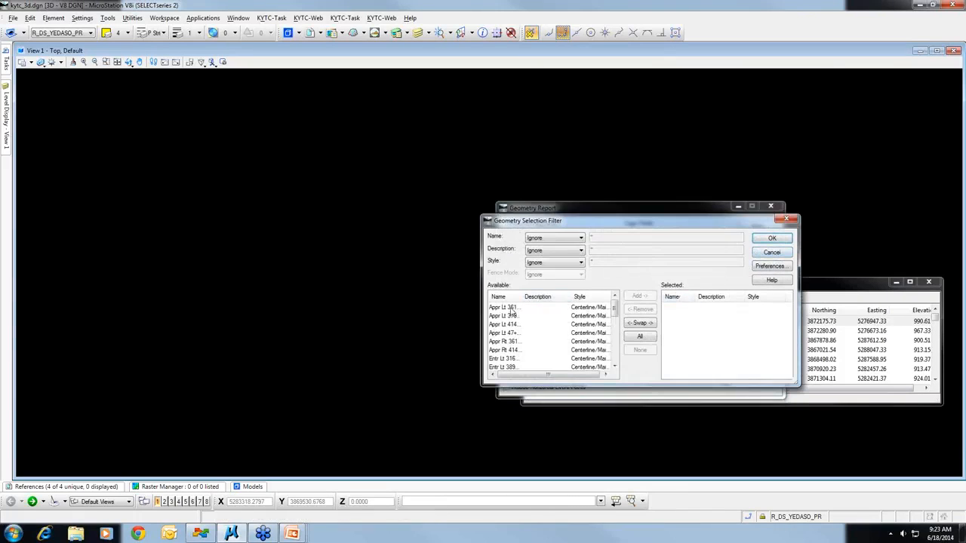
left_click(508, 309)
left_click(507, 347, "shift")
scroll(512, 344, "down", 8)
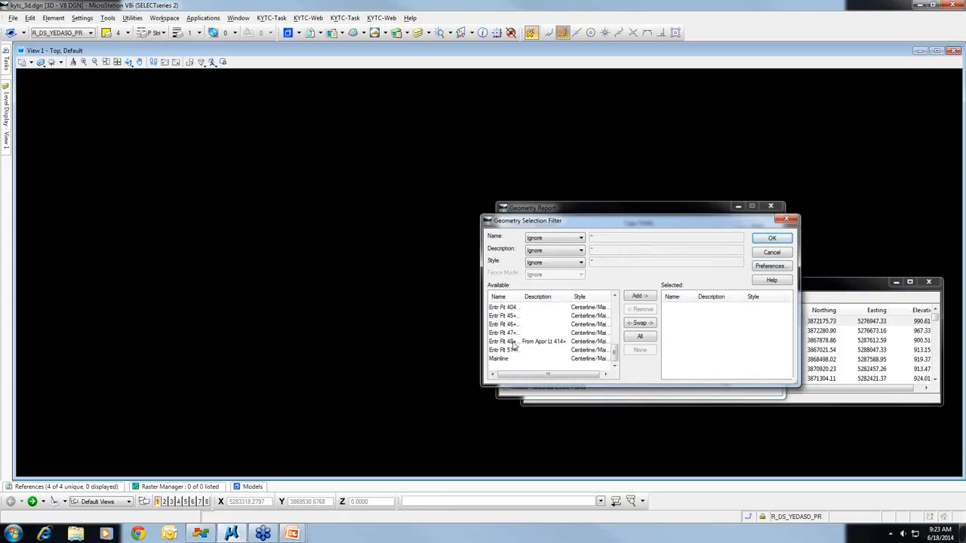
left_click(507, 359, "ctrl")
left_click(639, 297)
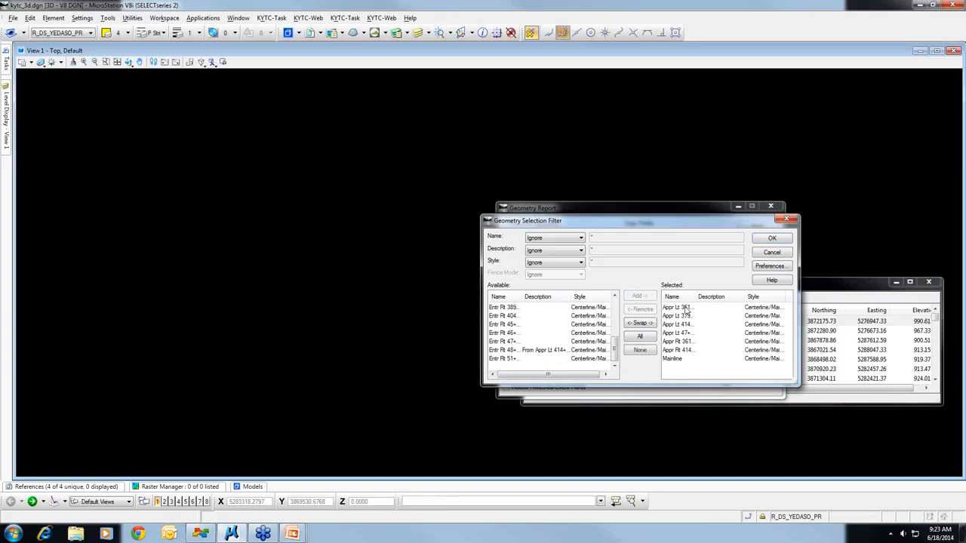
left_click_drag(694, 297, 722, 297)
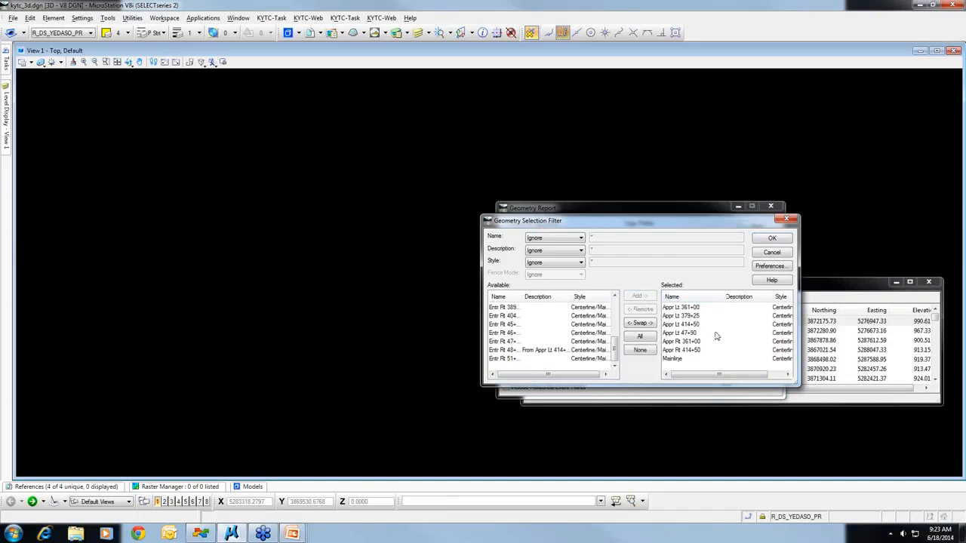
left_click(765, 240)
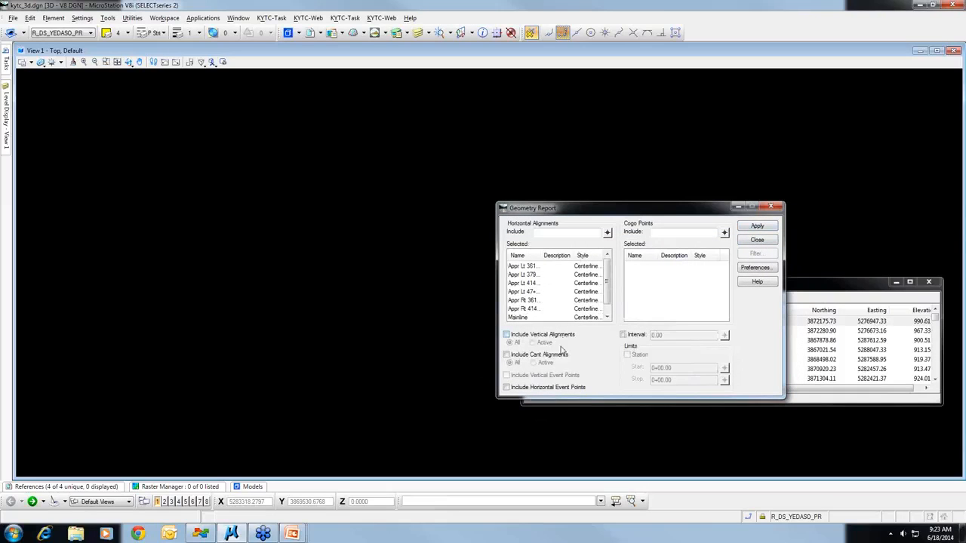
- Generate the geometry report and display it with the KYTC_CC_Alignments.xsl style sheet
left_click(751, 230)
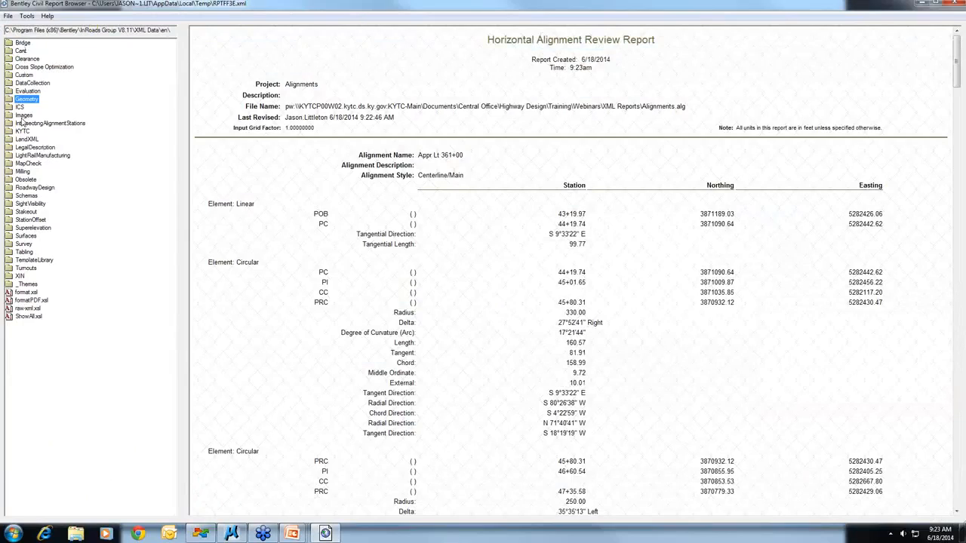
double_click(22, 132)
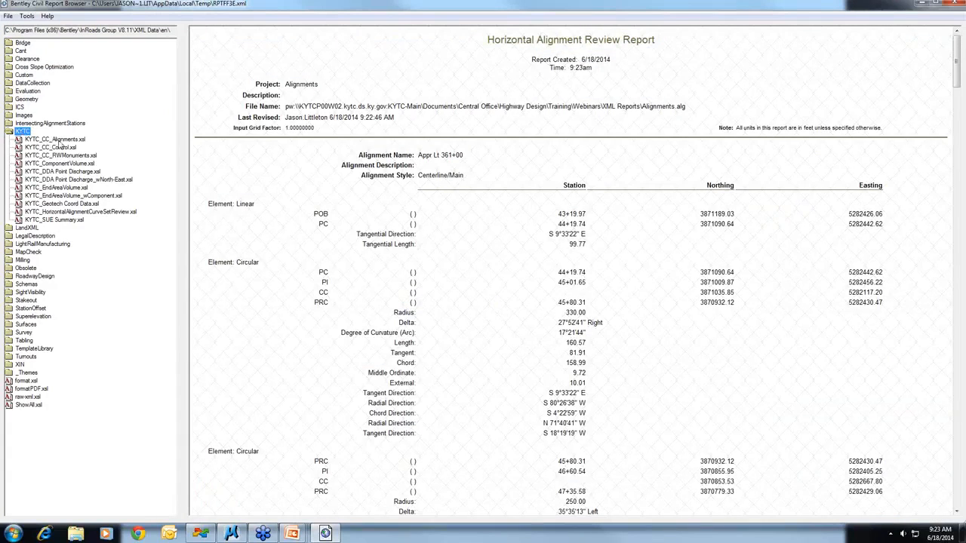
left_click(63, 140)
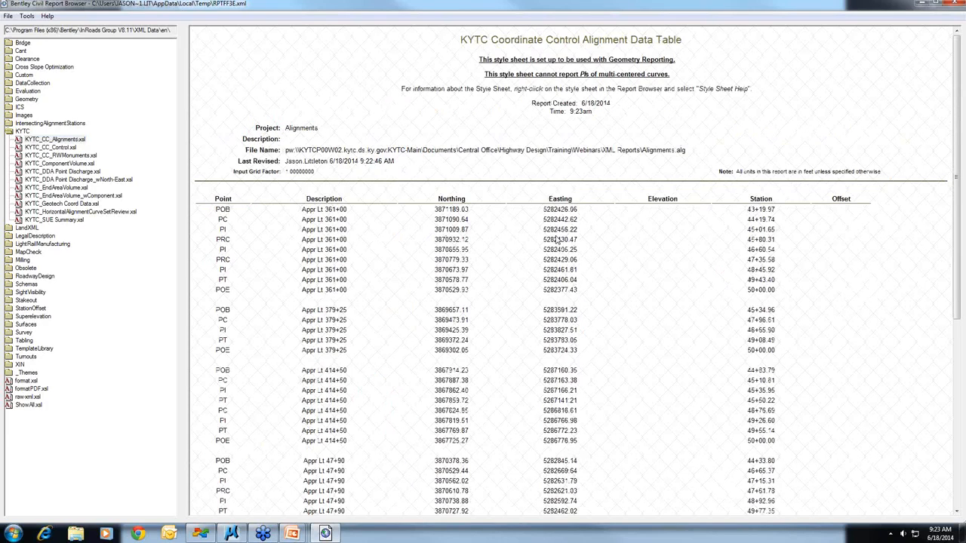
- Export the alignment data table to Microsoft Excel, and close the workbook unsaved along with the report
right_click(556, 238)
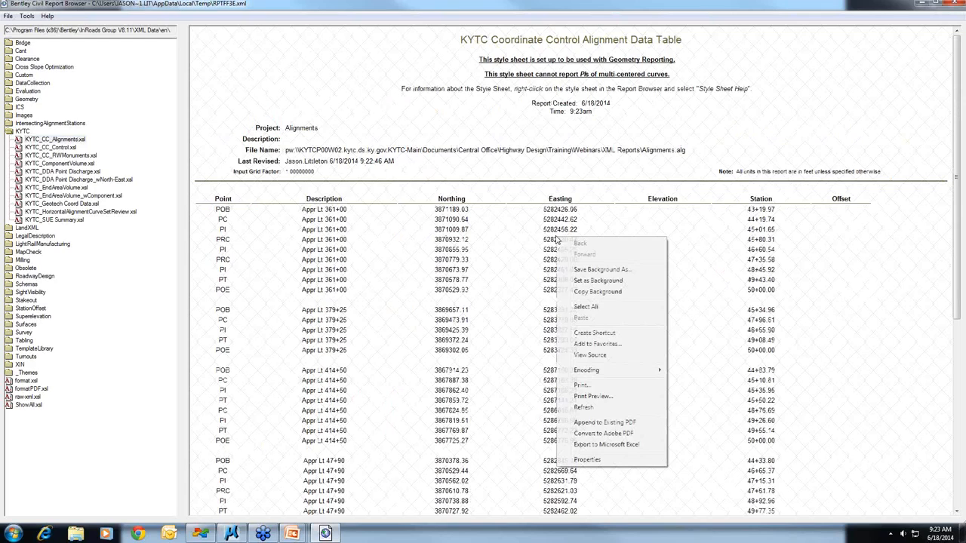
left_click(583, 445)
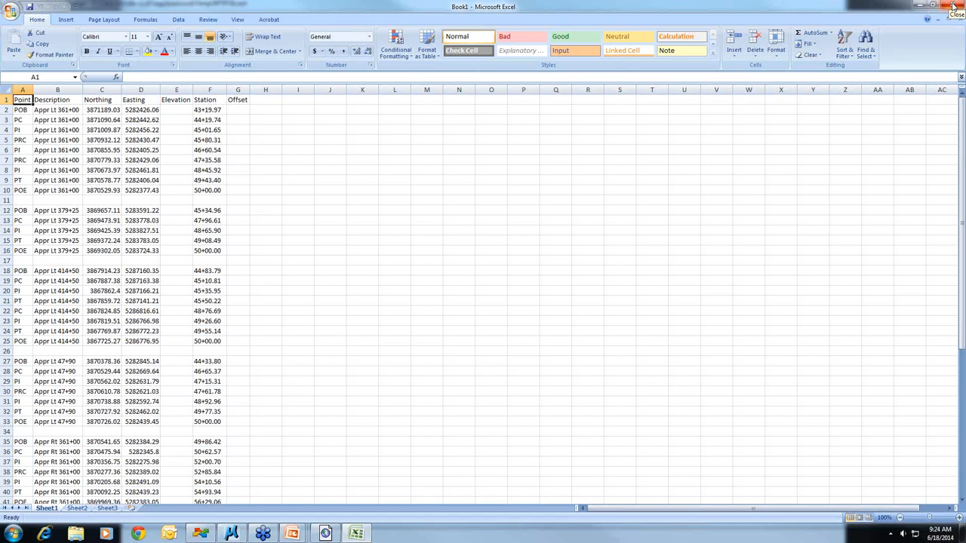
left_click(953, 6)
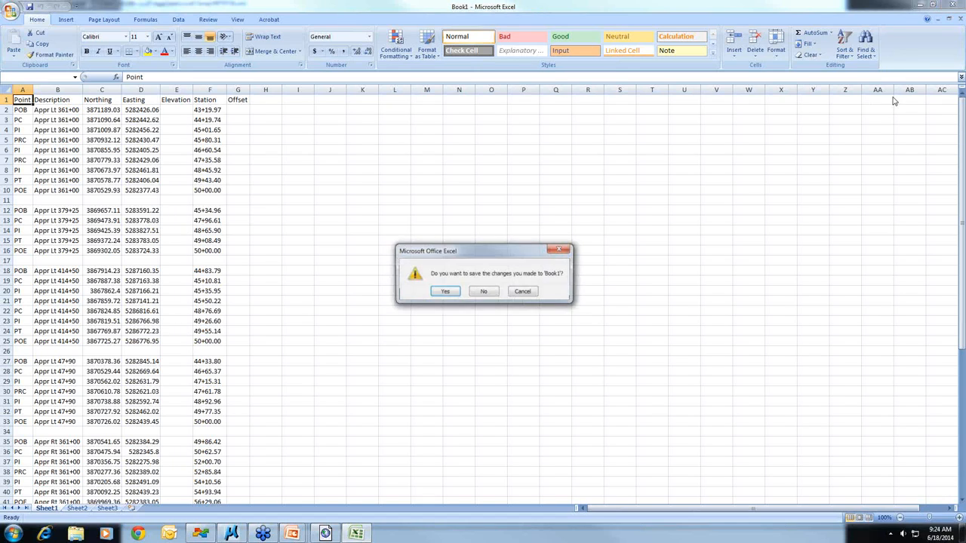
left_click(492, 293)
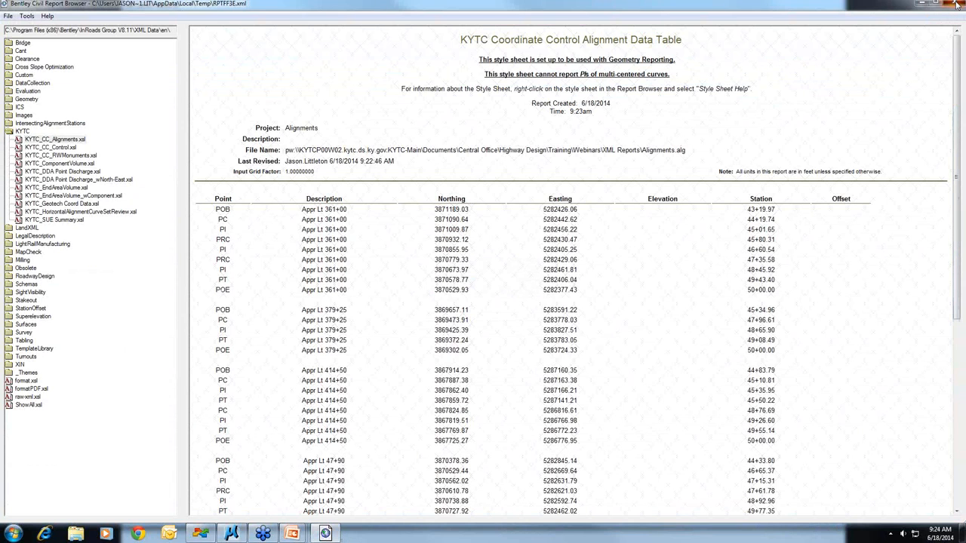
left_click(957, 6)
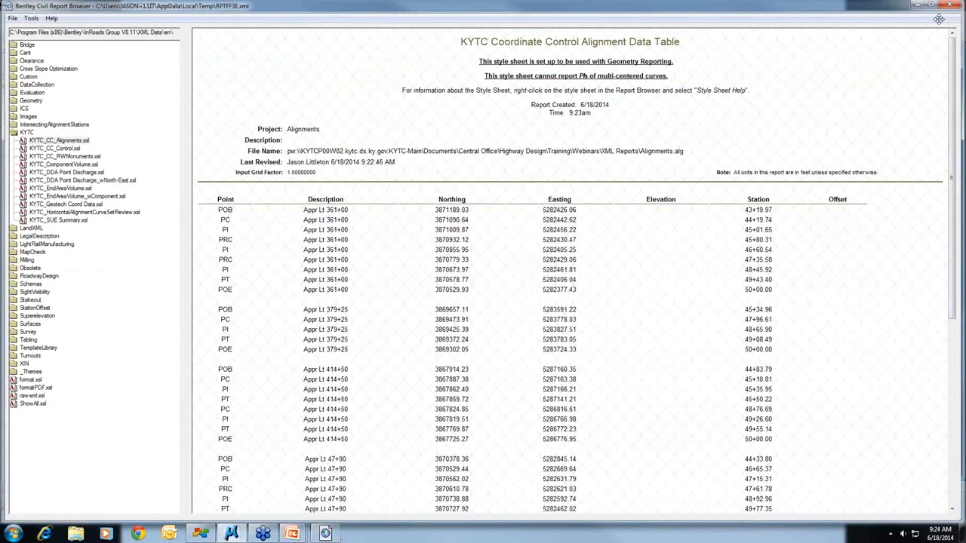
- Start an XML Clearance report measured from the Mainline horizontal alignment
left_click(745, 297)
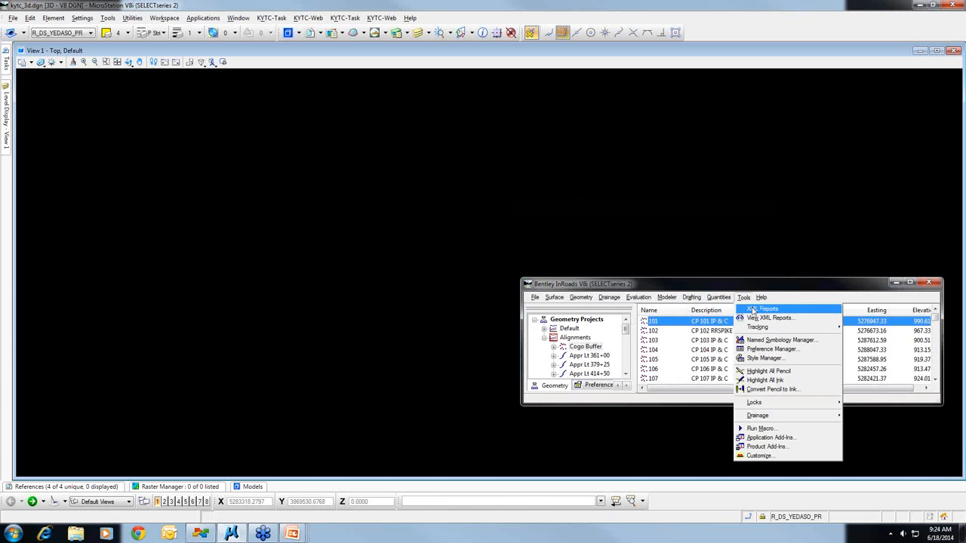
mouse_move(760, 310)
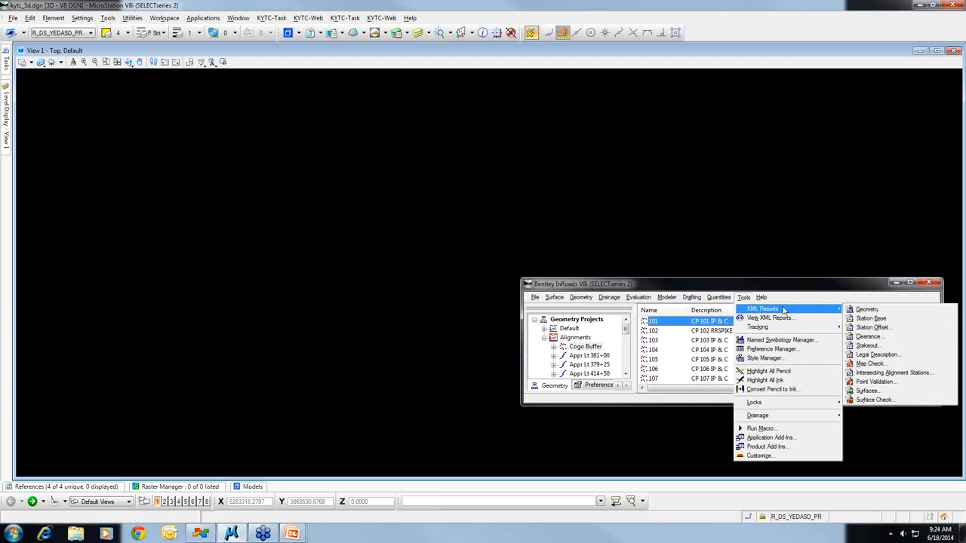
left_click(882, 342)
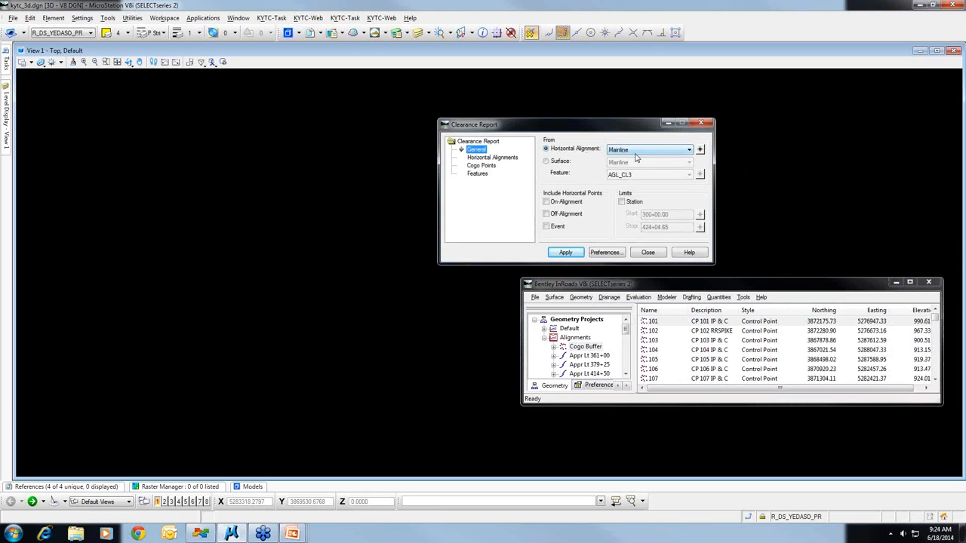
left_click(689, 150)
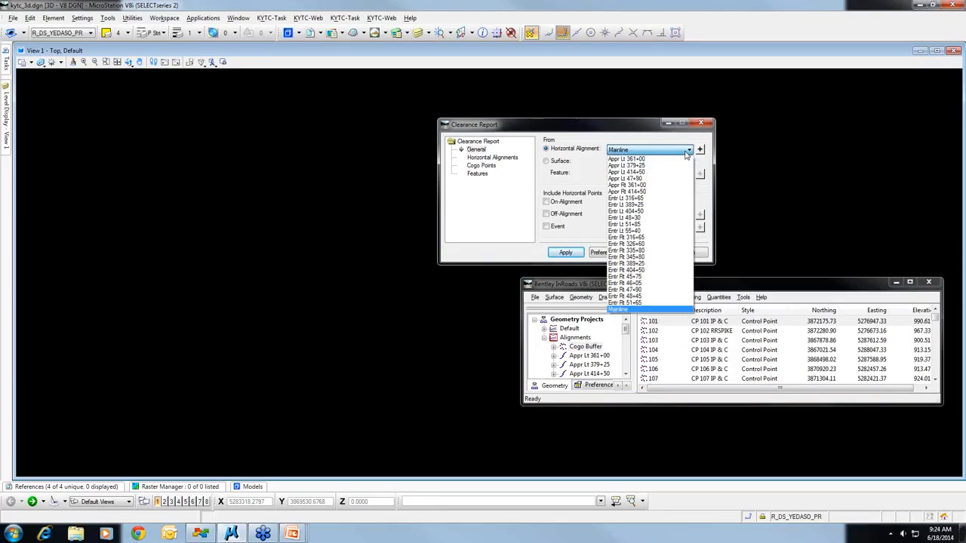
left_click(687, 151)
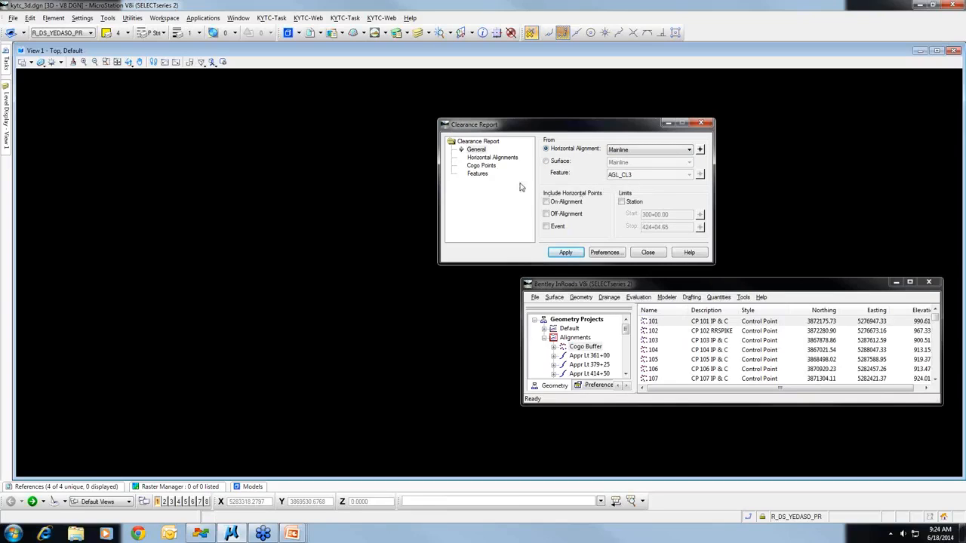
- Open the selection filter for the clearance report's Cogo points and sort the available points by name
left_click(490, 157)
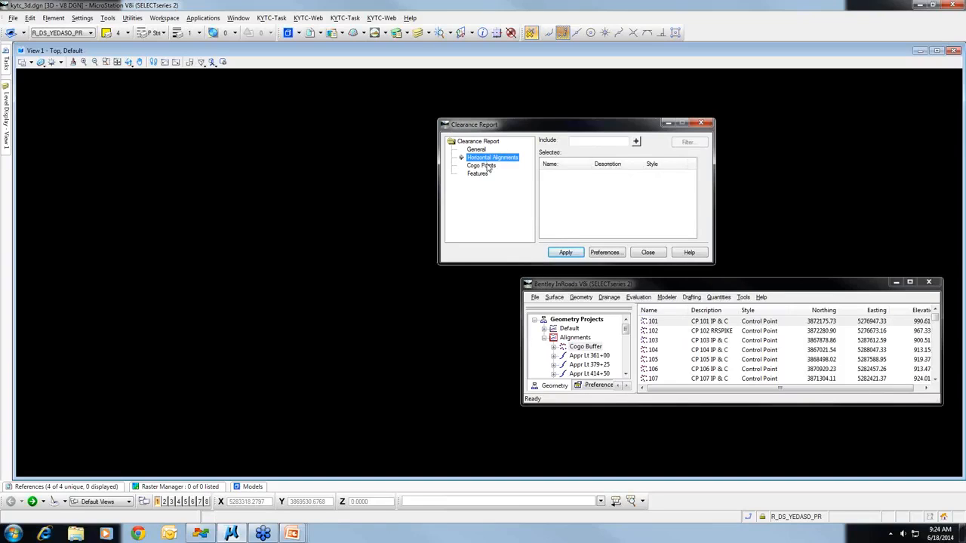
left_click(487, 166)
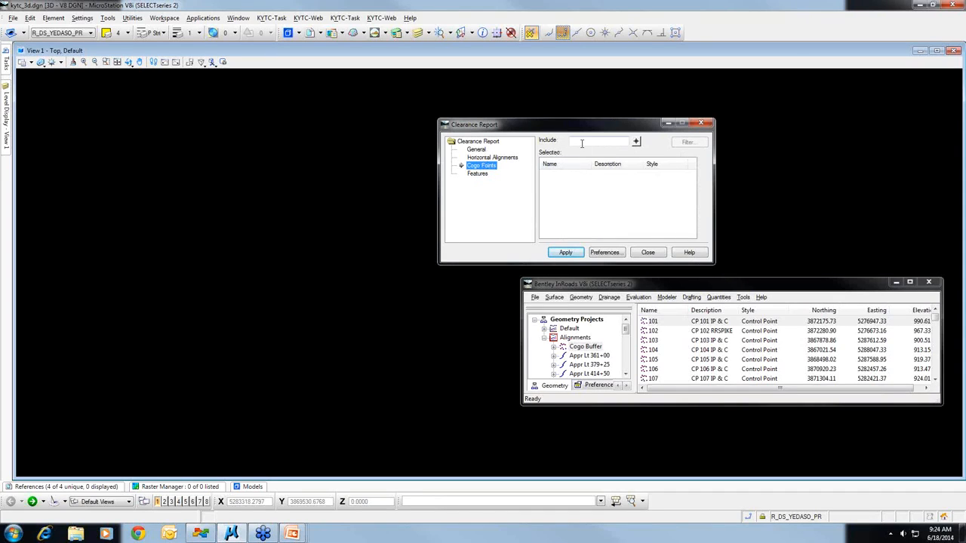
left_click(688, 142)
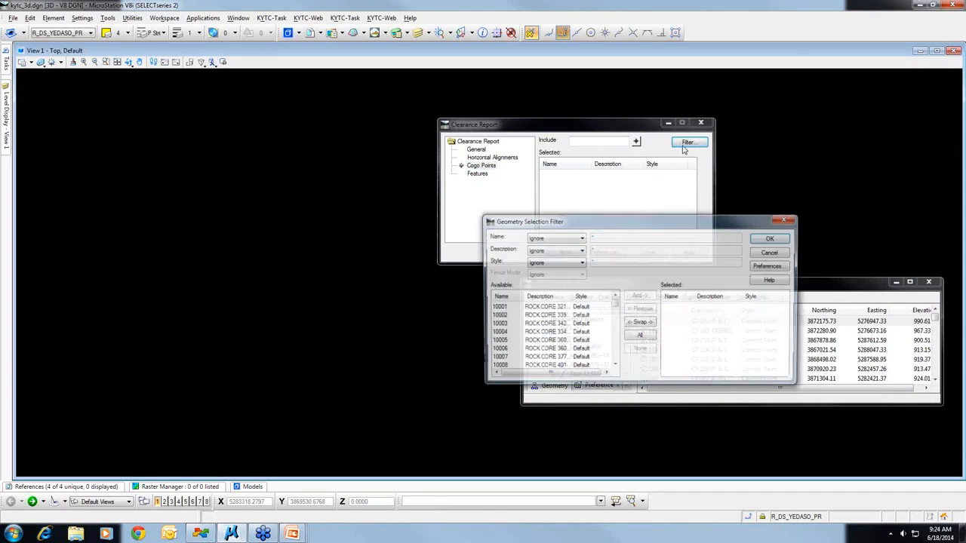
left_click(498, 297)
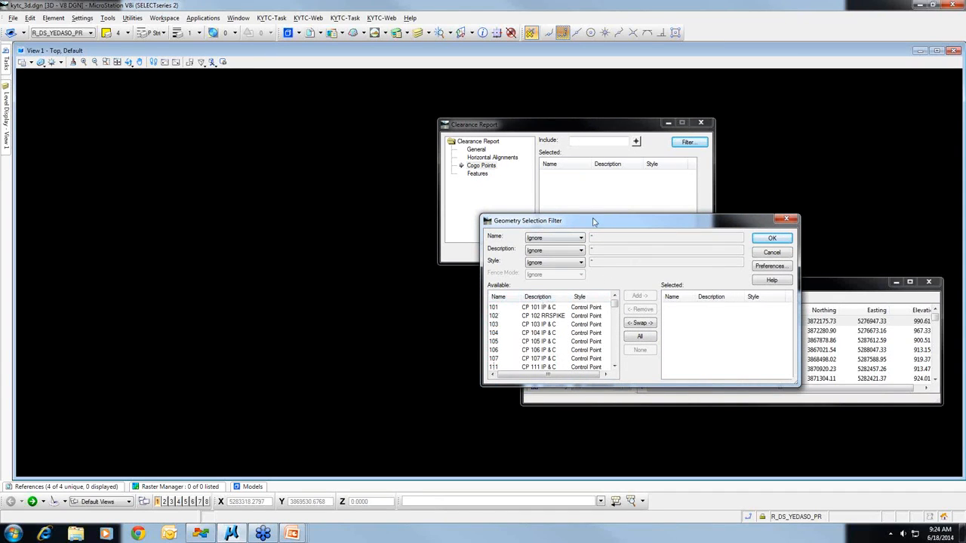
left_click_drag(596, 220, 601, 105)
- Add control points 101 through 208 and 106A through 106D to the clearance report's Cogo points
left_click(497, 193)
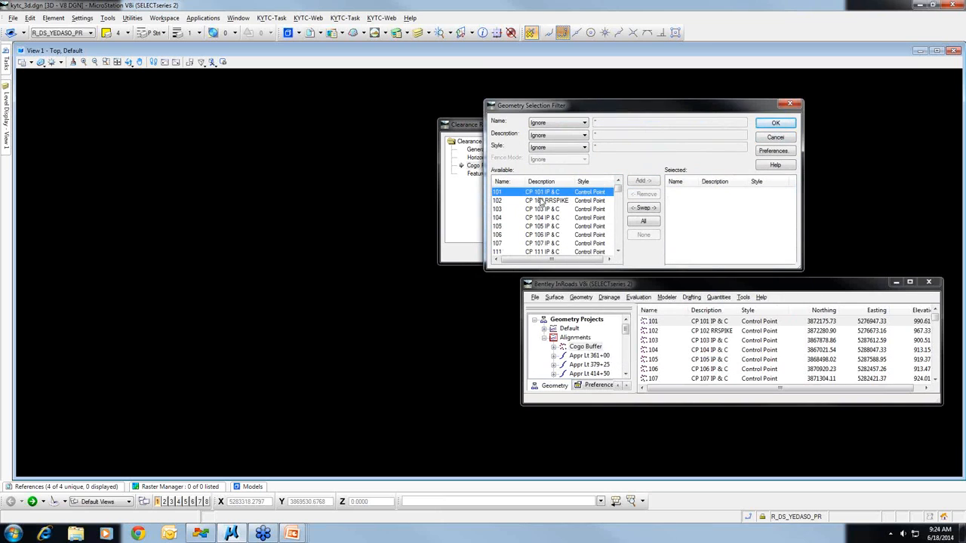
scroll(541, 200, "down", 1)
scroll(541, 200, "down", 4)
left_click(541, 209, "shift")
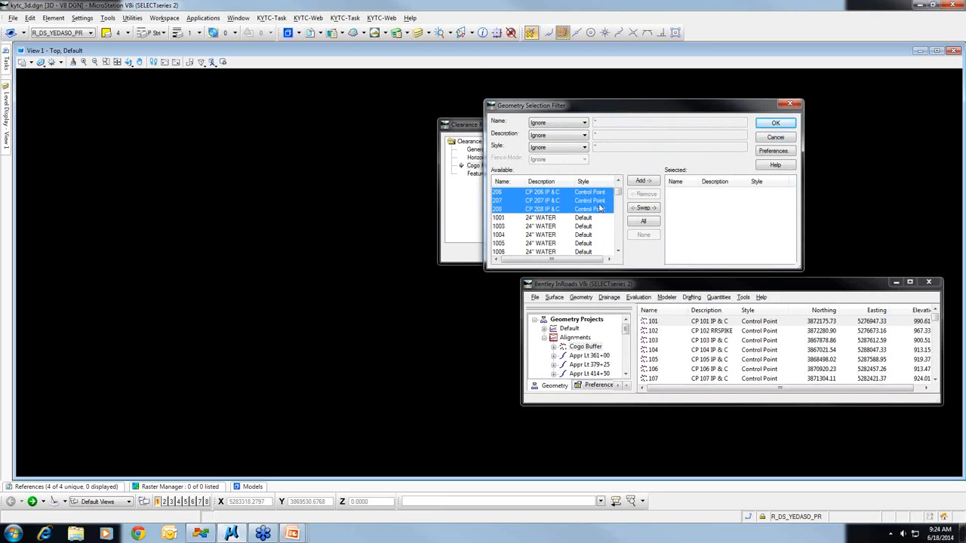
left_click_drag(616, 195, 618, 248)
left_click(520, 214, "ctrl")
left_click(539, 235, "ctrl+shift")
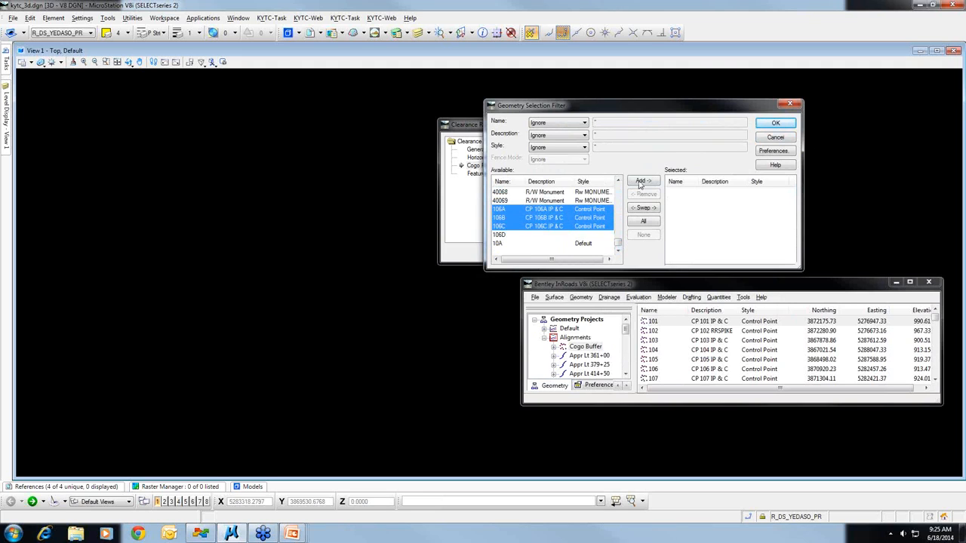
left_click(641, 181)
left_click_drag(791, 194, 792, 241)
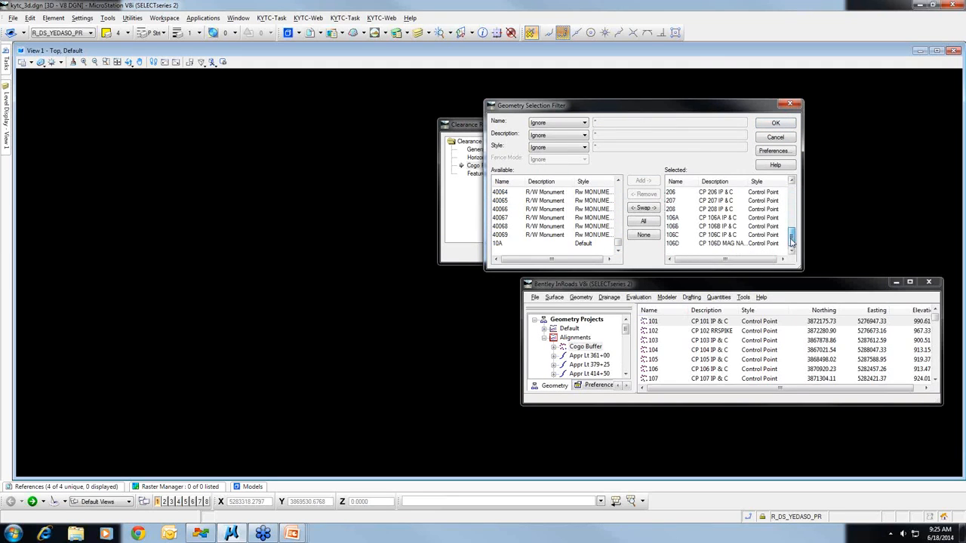
left_click(777, 124)
- Generate the clearance report for the control points, format it with the KYTC_CC_Control style sheet, and close the report
left_click(566, 253)
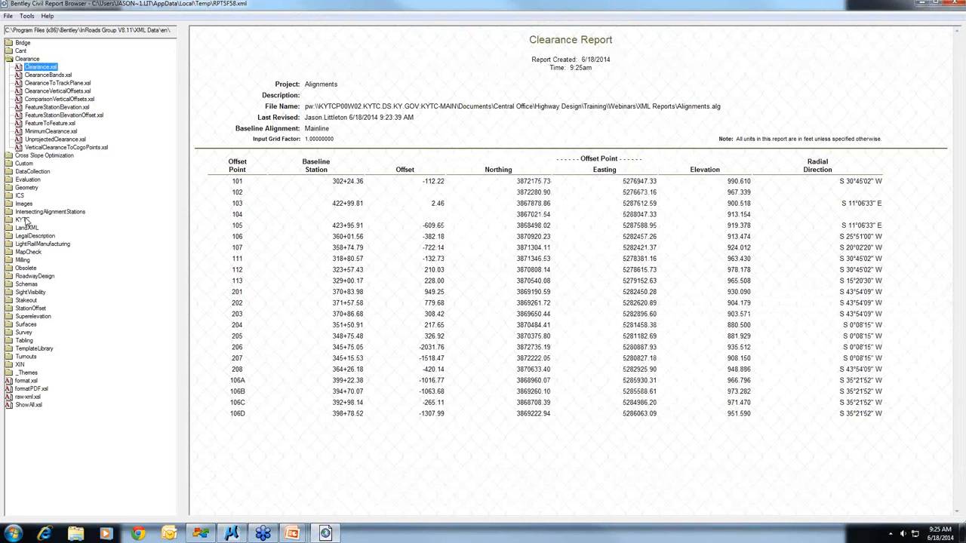
left_click(25, 221)
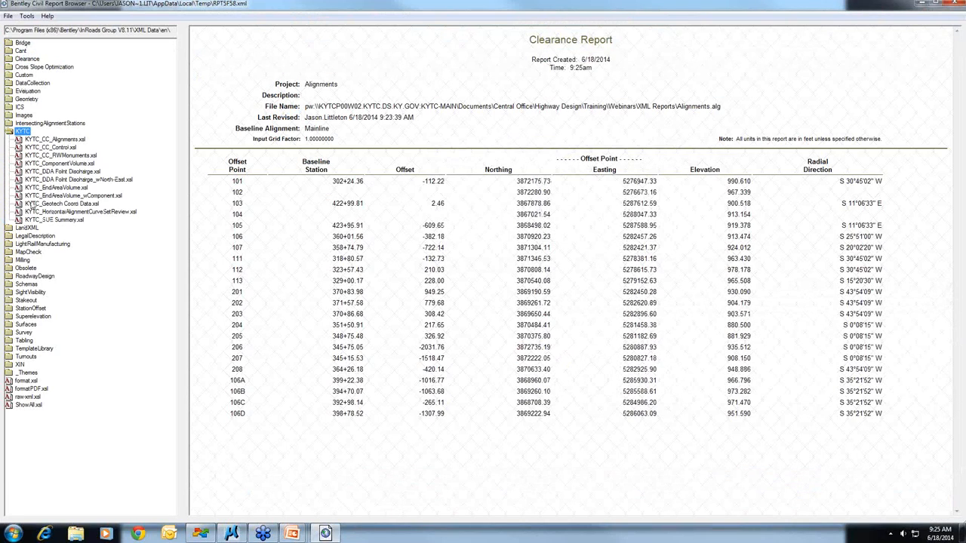
left_click(65, 148)
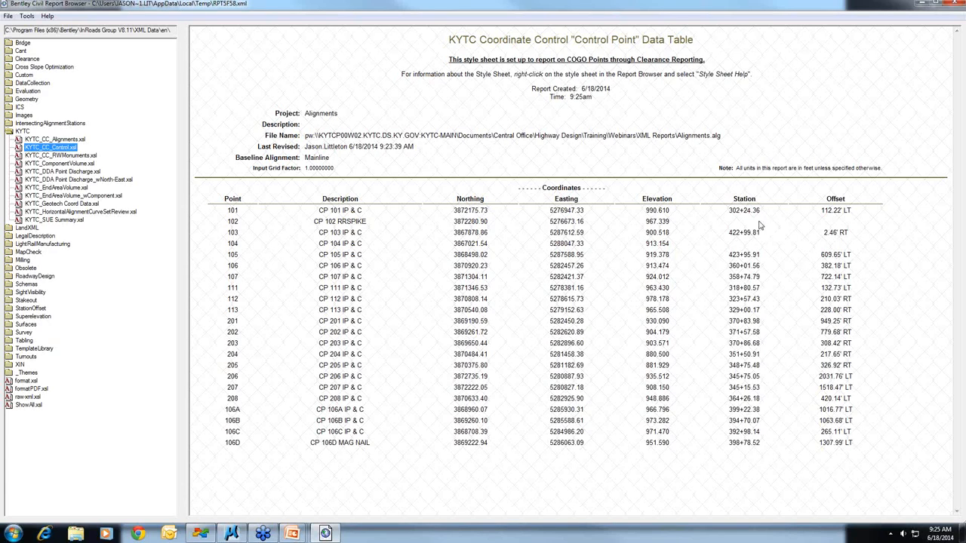
left_click(951, 3)
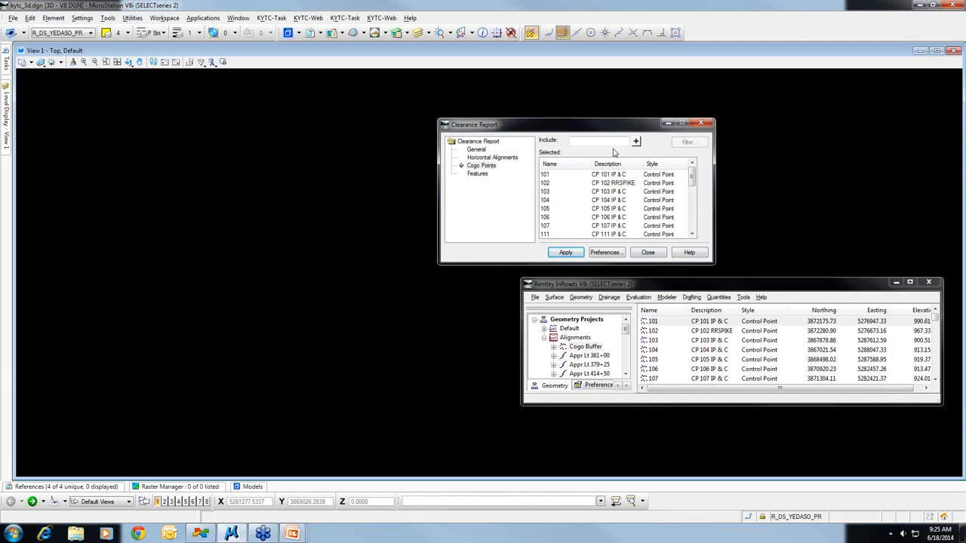
- Clear all selected Cogo points in the clearance report's selection filter and sort the available points by name
left_click(694, 145)
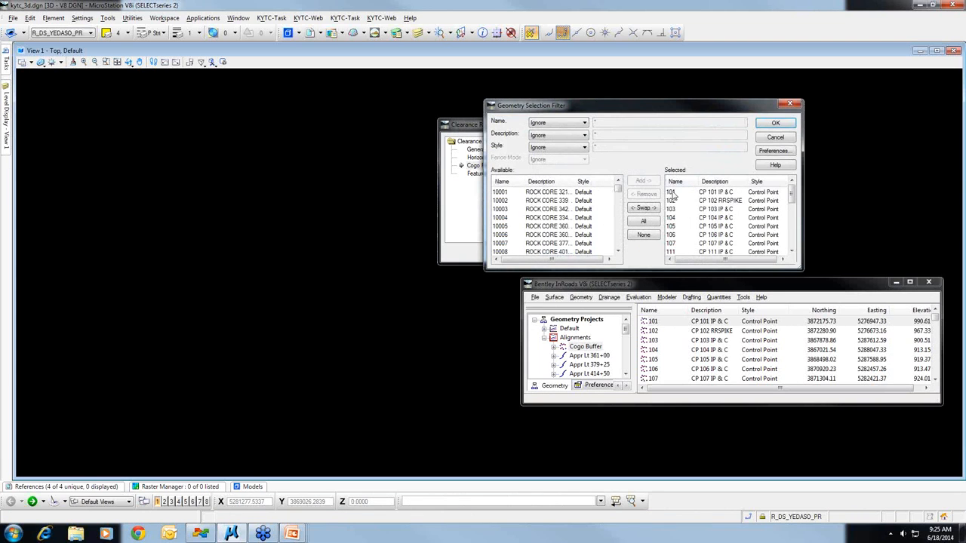
left_click(643, 235)
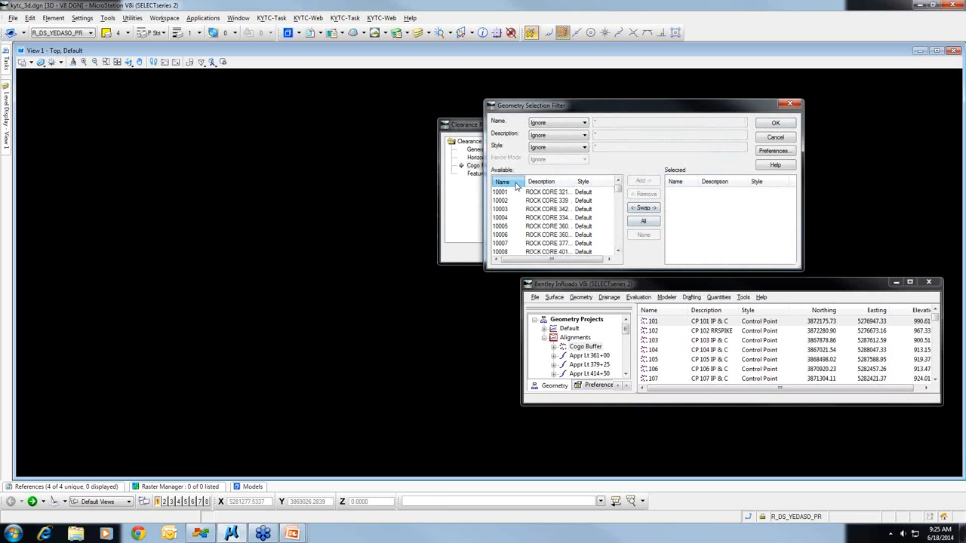
left_click(516, 184)
- Add the R/W Monument points 40001 through 40069 to the clearance report's Cogo points
scroll(532, 204, "down", 3)
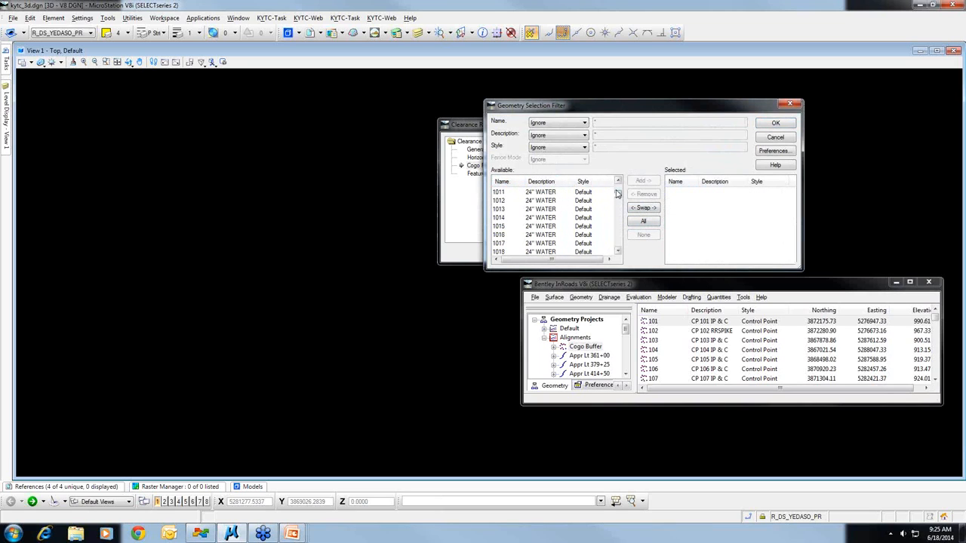
left_click_drag(617, 194, 617, 229)
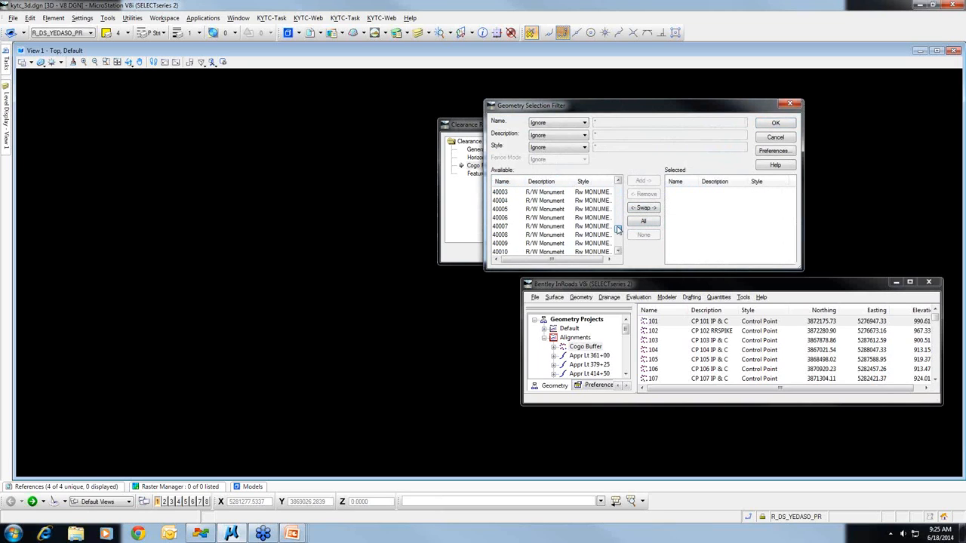
scroll(505, 253, "up", 2)
left_click(507, 219)
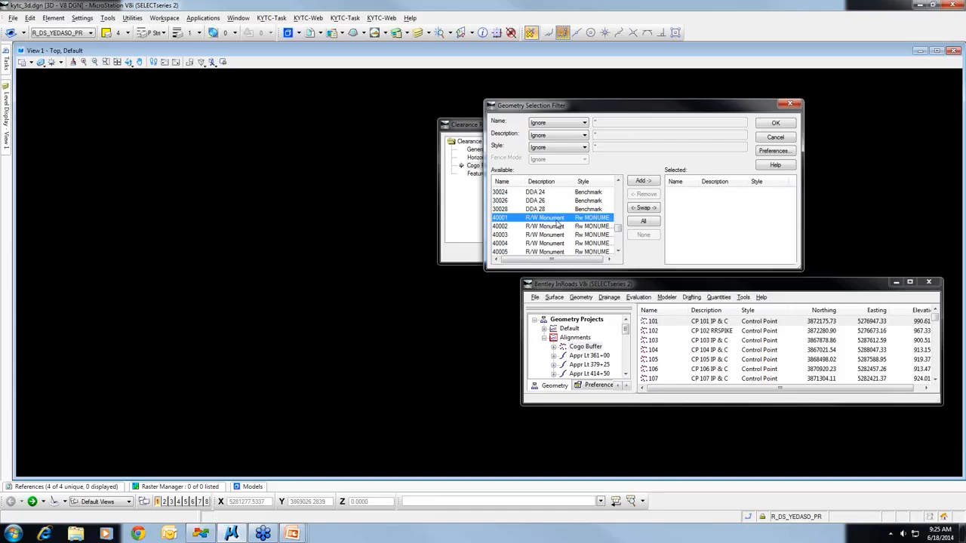
scroll(559, 227, "down", 20)
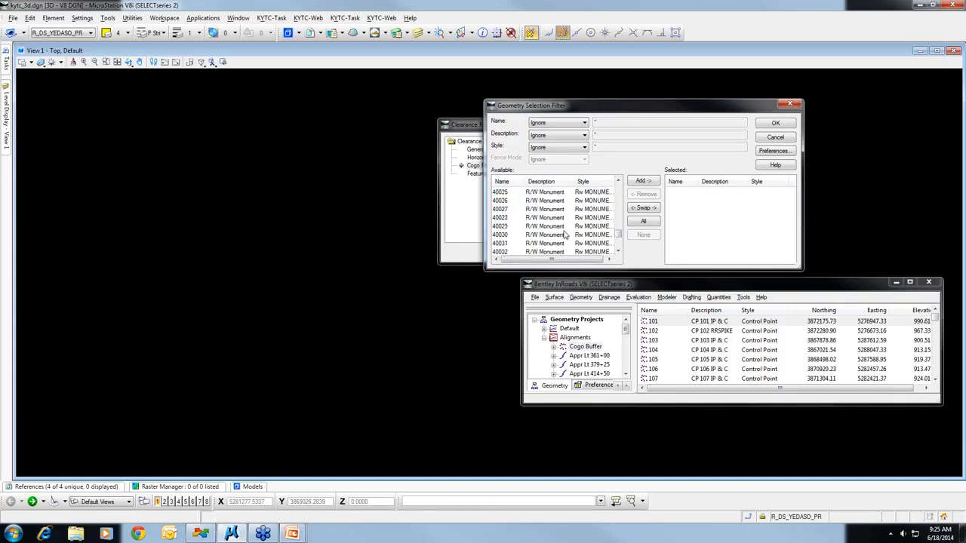
scroll(560, 241, "down", 1)
left_click(550, 210, "shift")
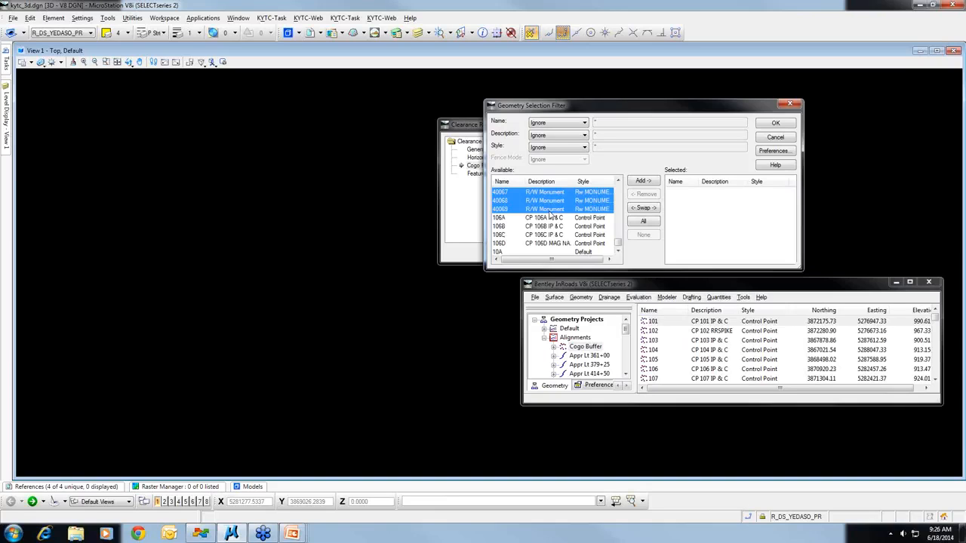
left_click(643, 181)
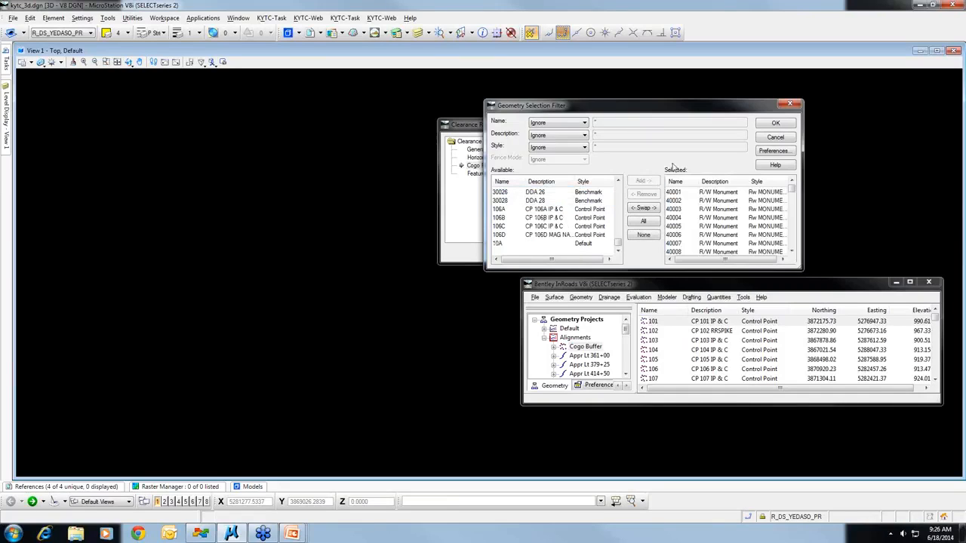
left_click(776, 125)
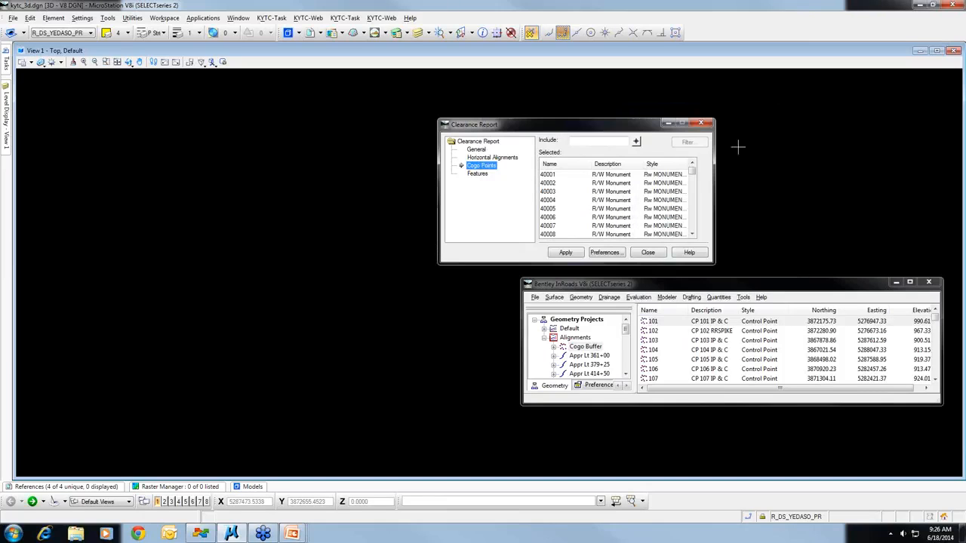
- Generate the clearance report for the R/W monuments and format it with the KYTC_CC_RWMonuments style sheet
left_click(566, 253)
left_click(323, 540)
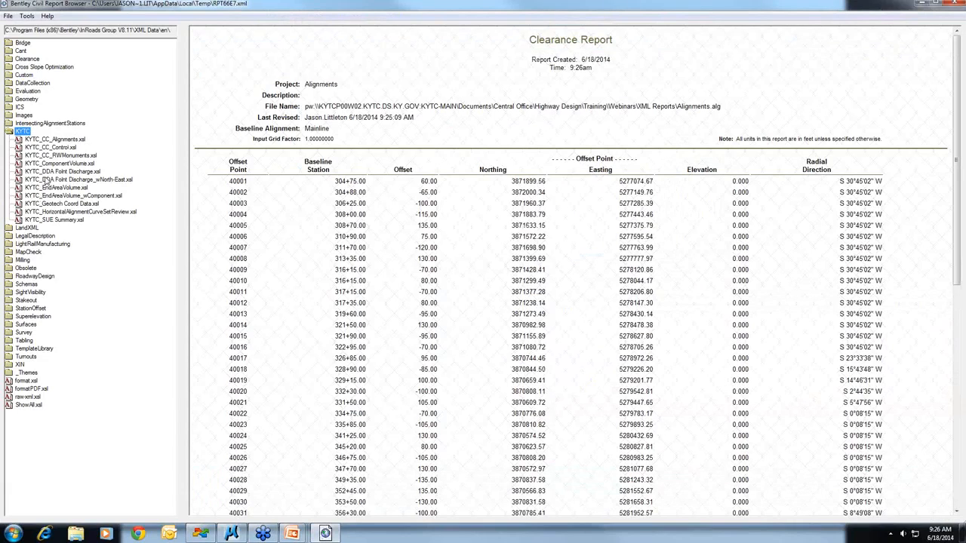
left_click(65, 155)
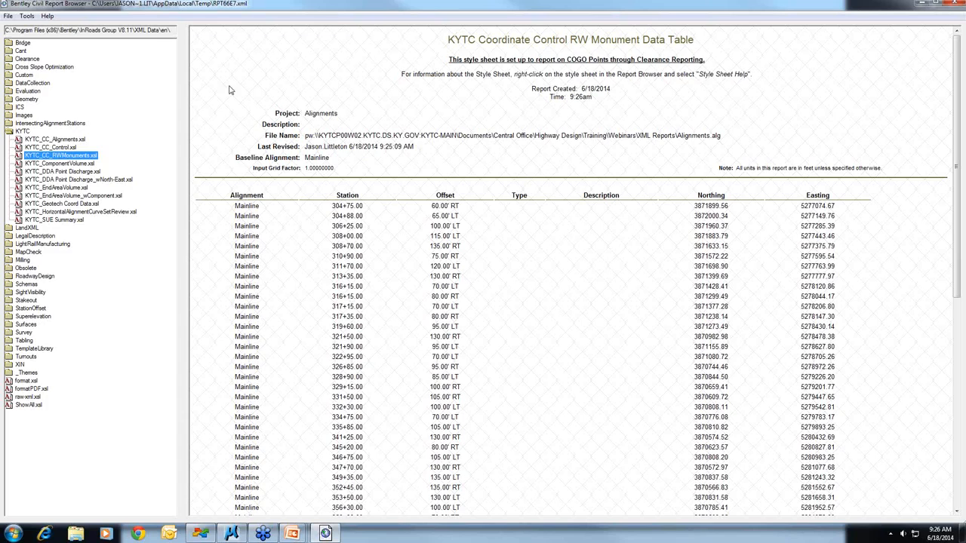
- Set the report's Northing/Easting precision to 0.123 in the format options
left_click(27, 15)
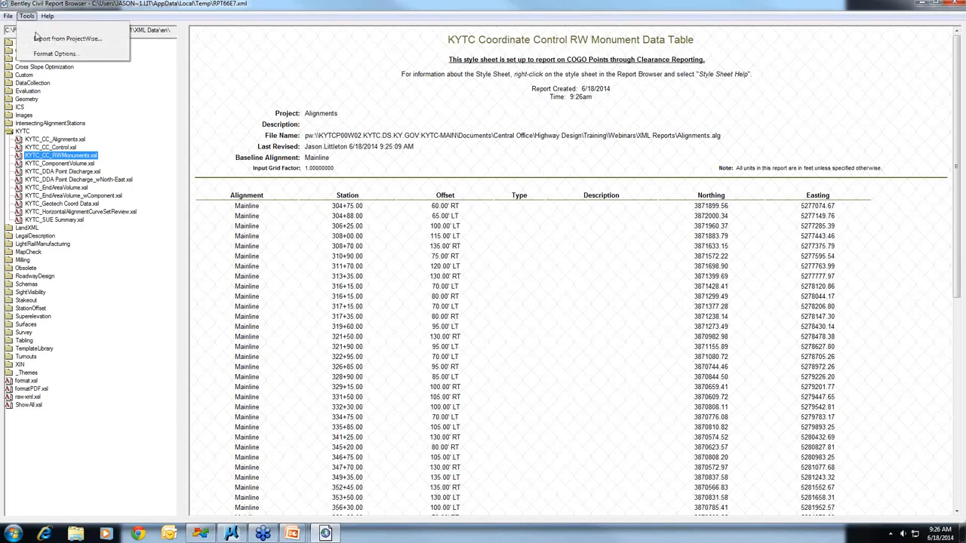
left_click(72, 55)
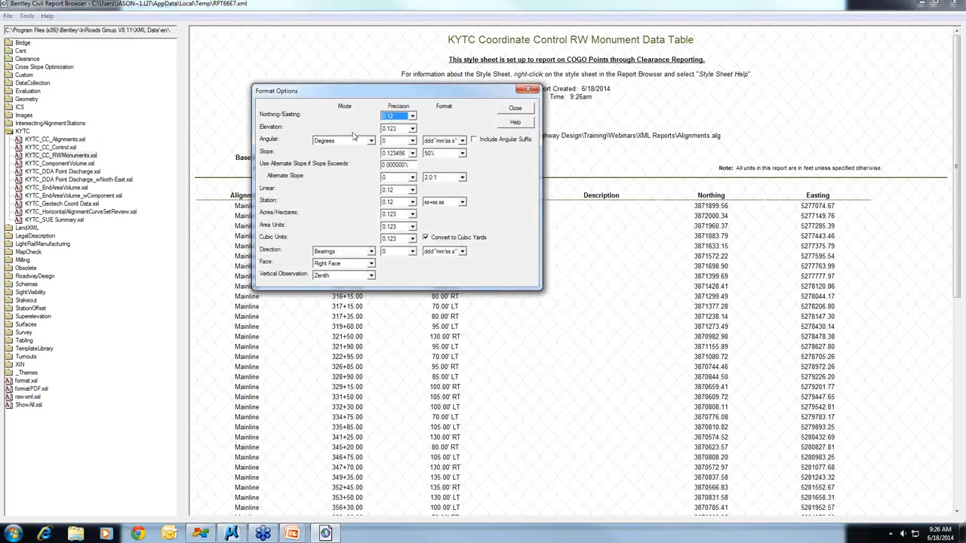
left_click(412, 117)
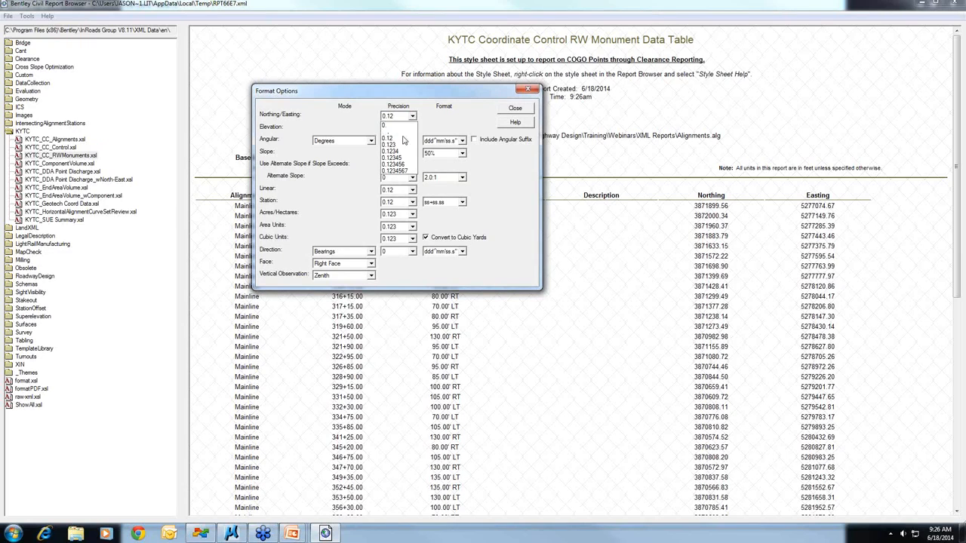
left_click(401, 145)
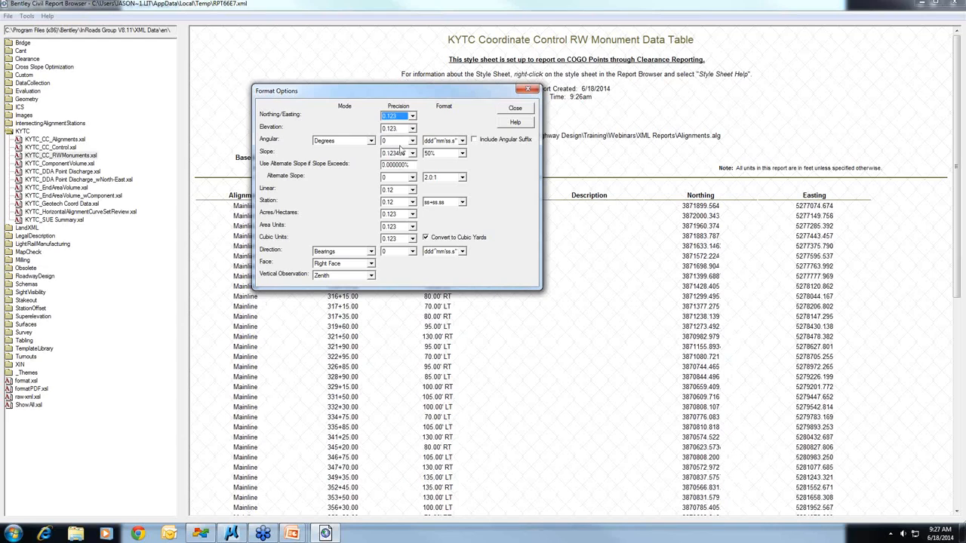
left_click_drag(444, 91, 631, 67)
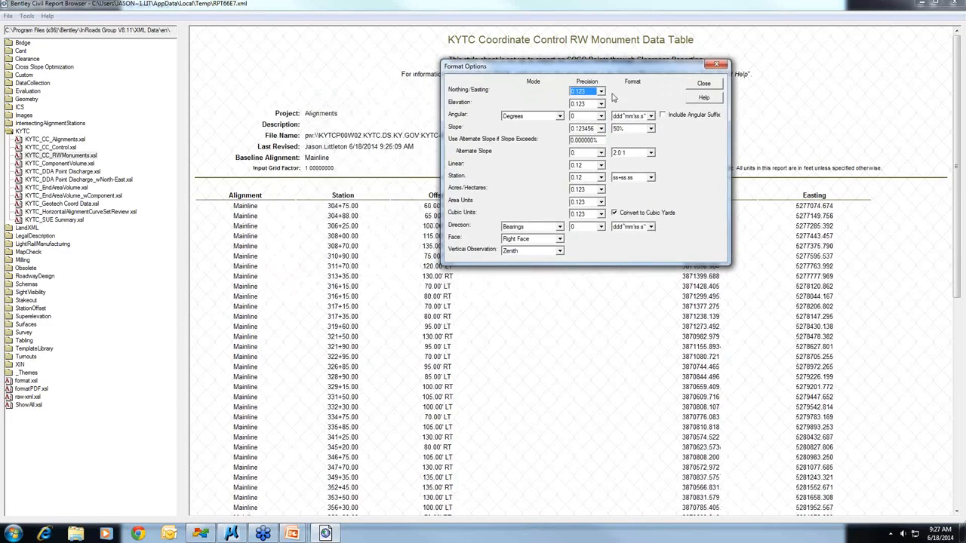
- Try a station precision of 0.1 in the report's format options, and set it back to 0.12
left_click(601, 178)
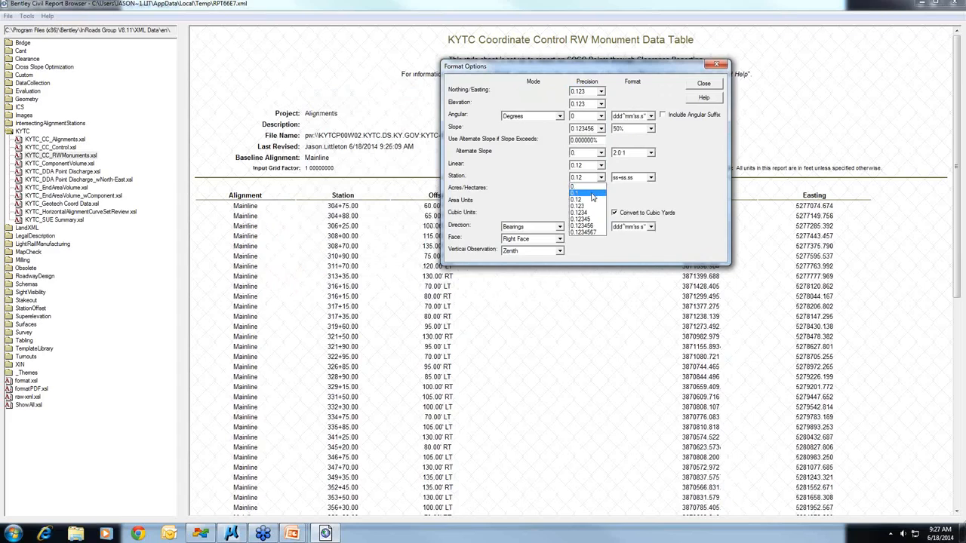
left_click(594, 198)
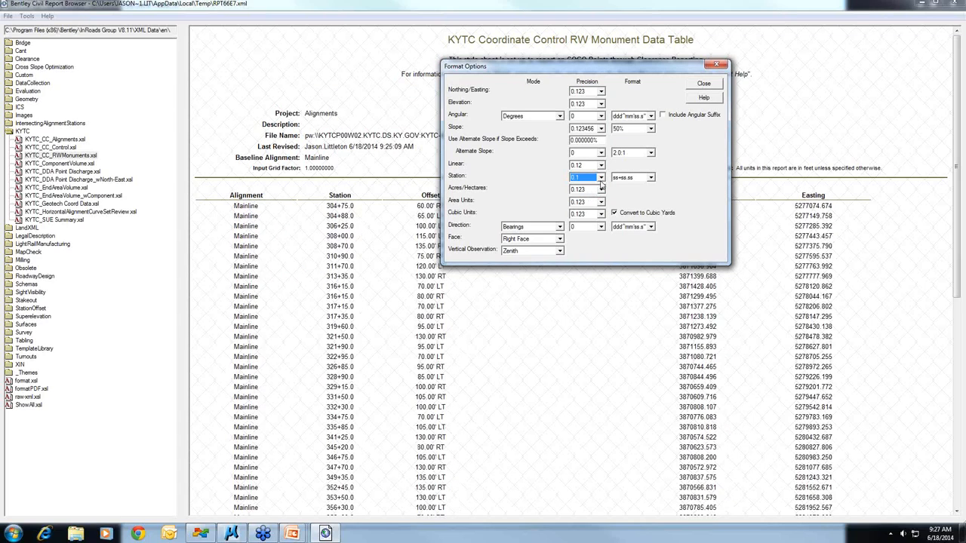
left_click(601, 178)
left_click(590, 197)
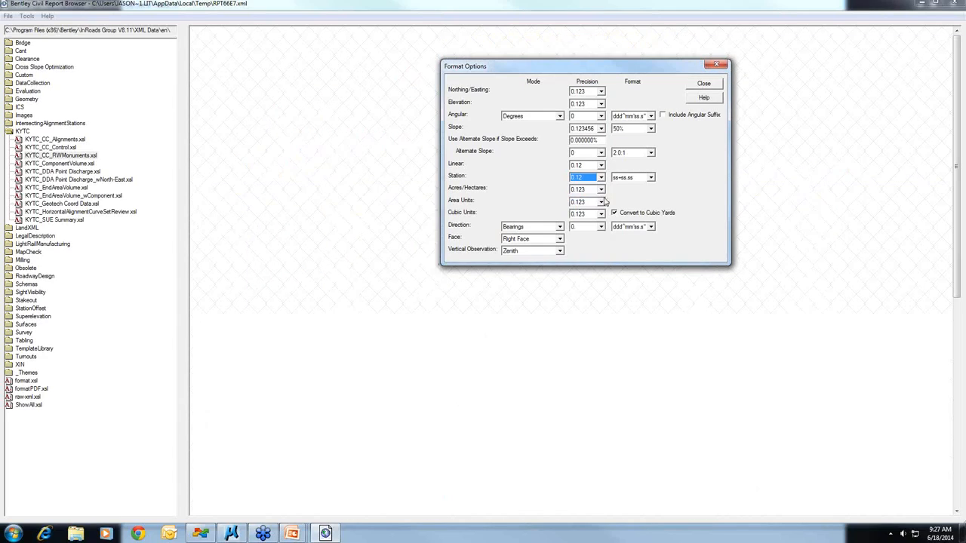
- Try a linear precision of 0.123 in the report's format options, and set it back to 0.12
left_click_drag(545, 66, 643, 55)
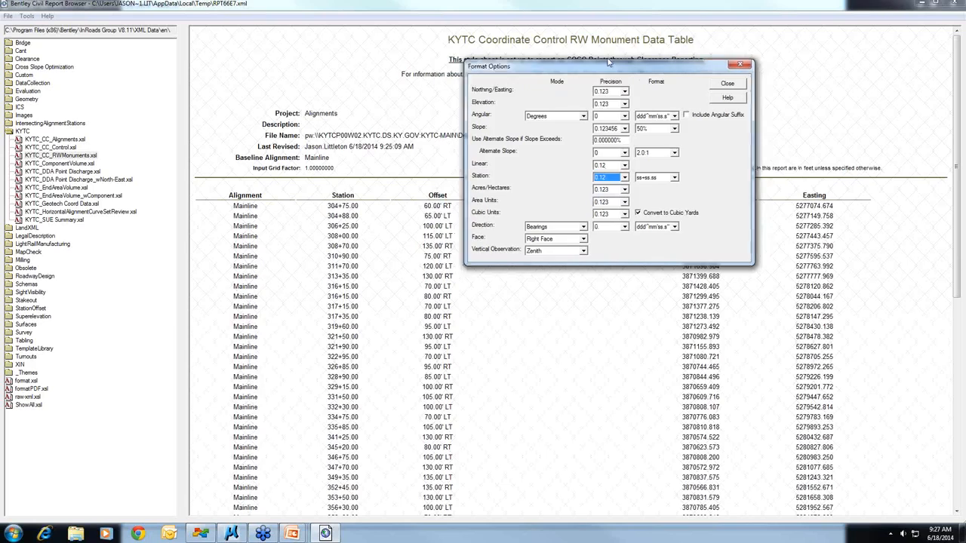
left_click(701, 155)
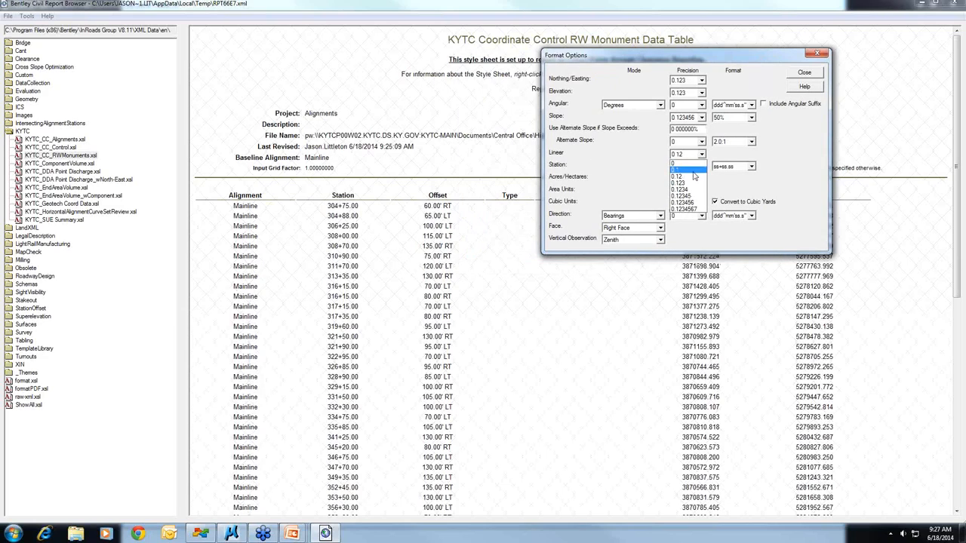
left_click(691, 183)
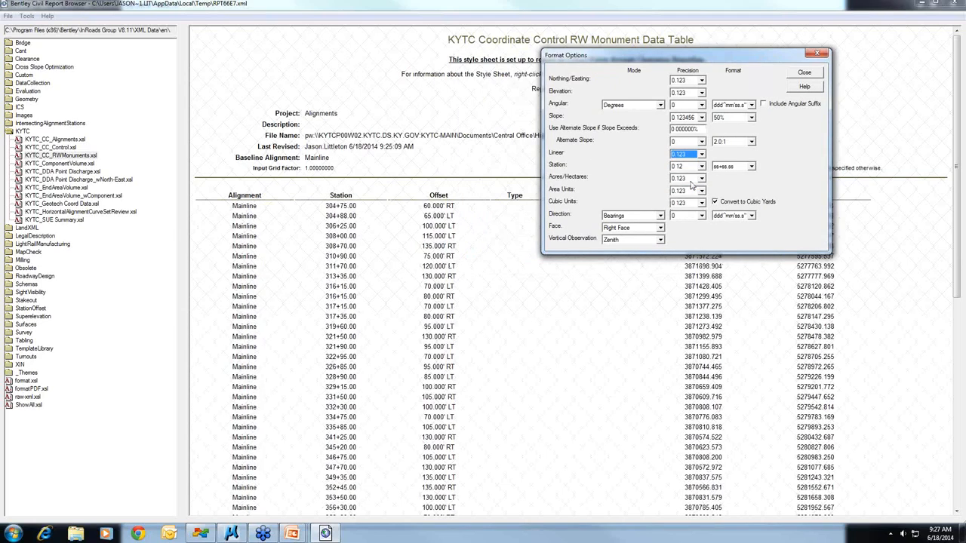
left_click(701, 154)
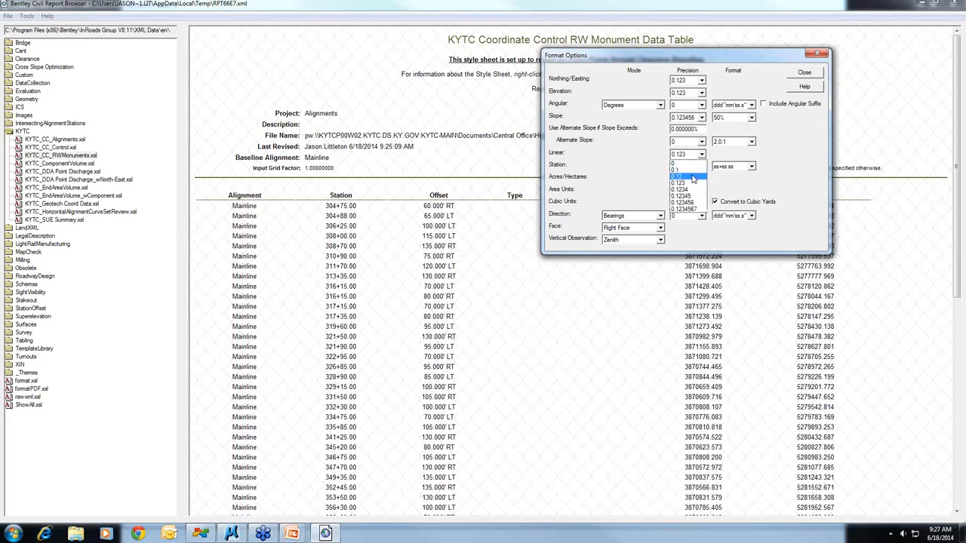
left_click(692, 174)
- Close the format options and the R/W monument report, and start a new XML Clearance report
left_click(803, 73)
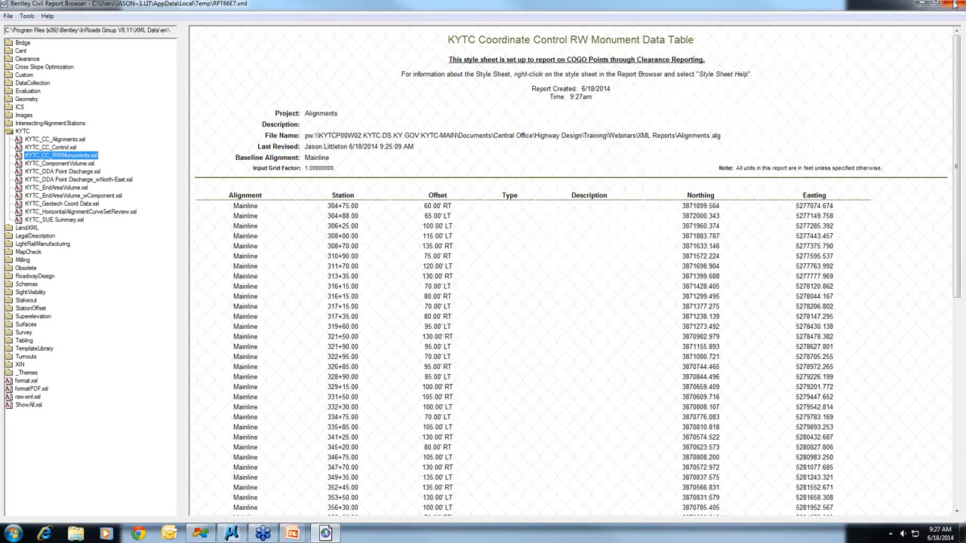
left_click(955, 4)
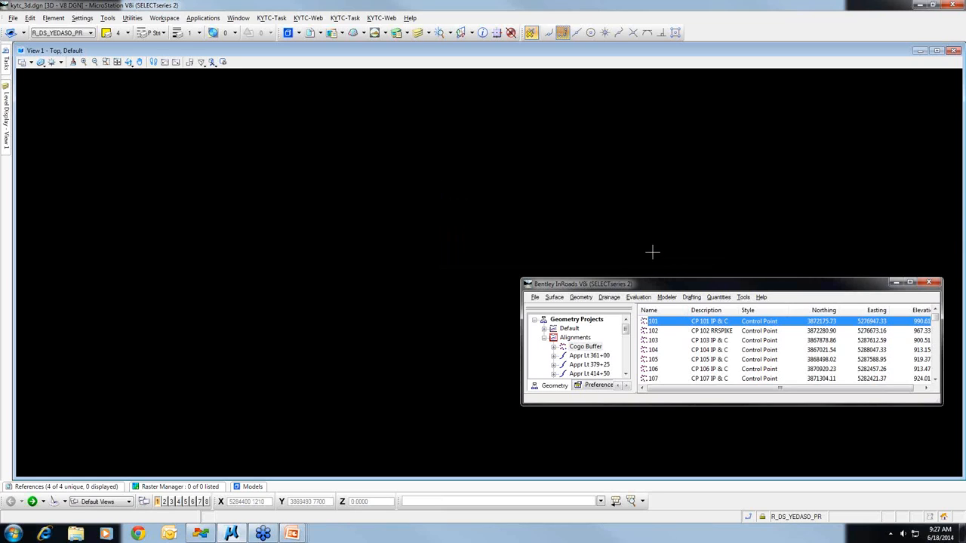
left_click(743, 299)
mouse_move(766, 309)
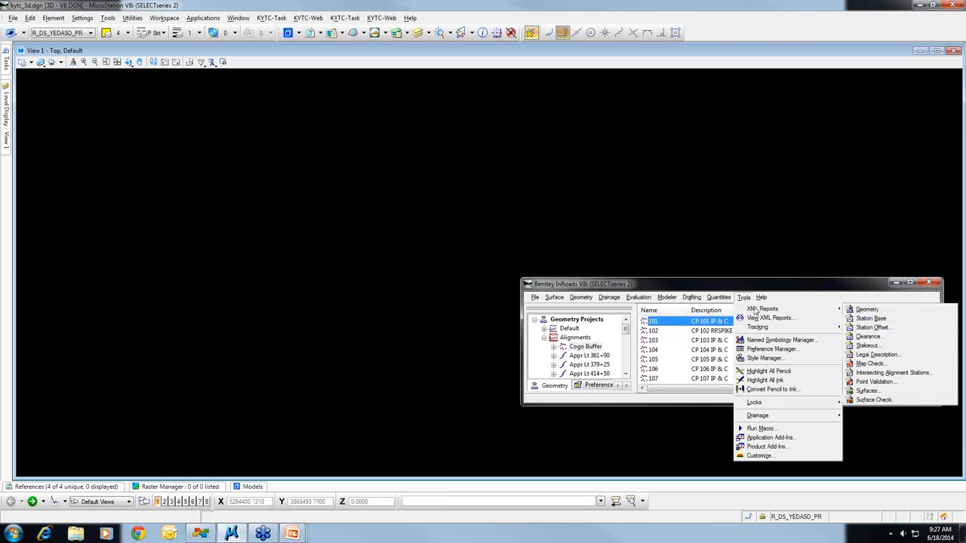
left_click(873, 338)
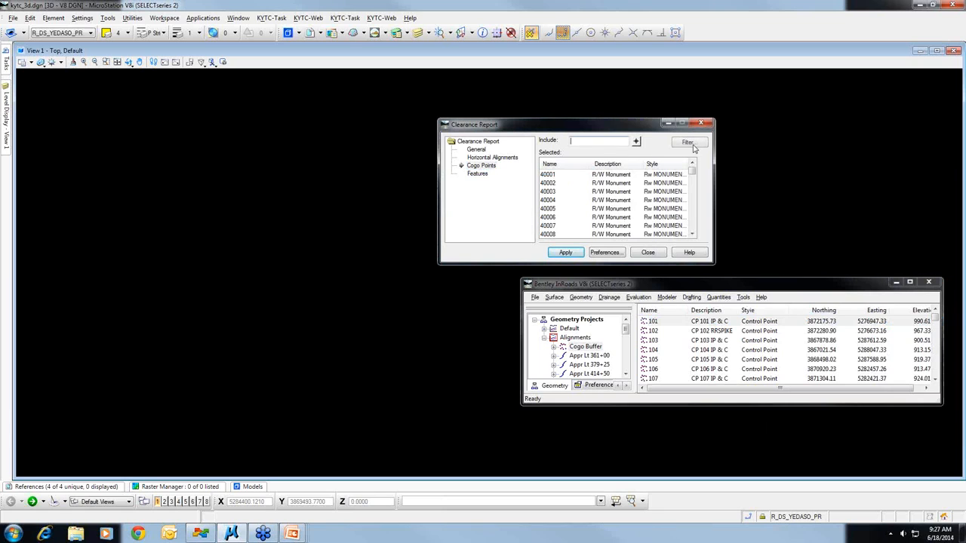
- Replace the clearance report's cogo point selection with the DDA benchmark points 30001 to 30028
left_click(688, 143)
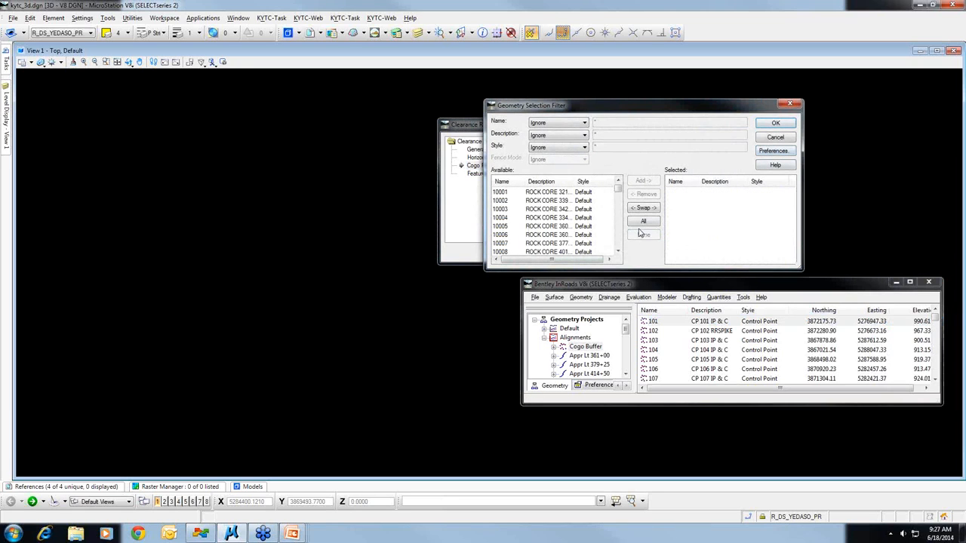
left_click(582, 181)
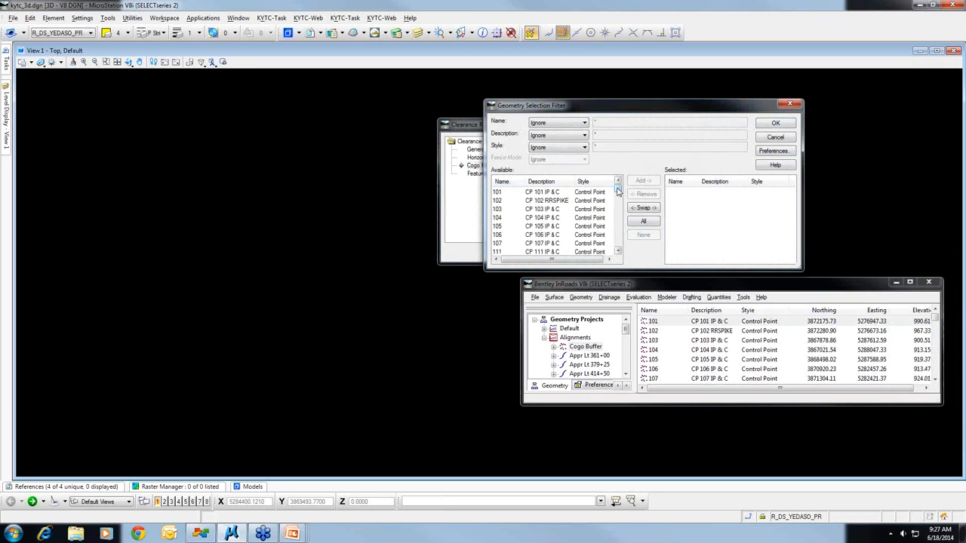
left_click_drag(617, 191, 618, 227)
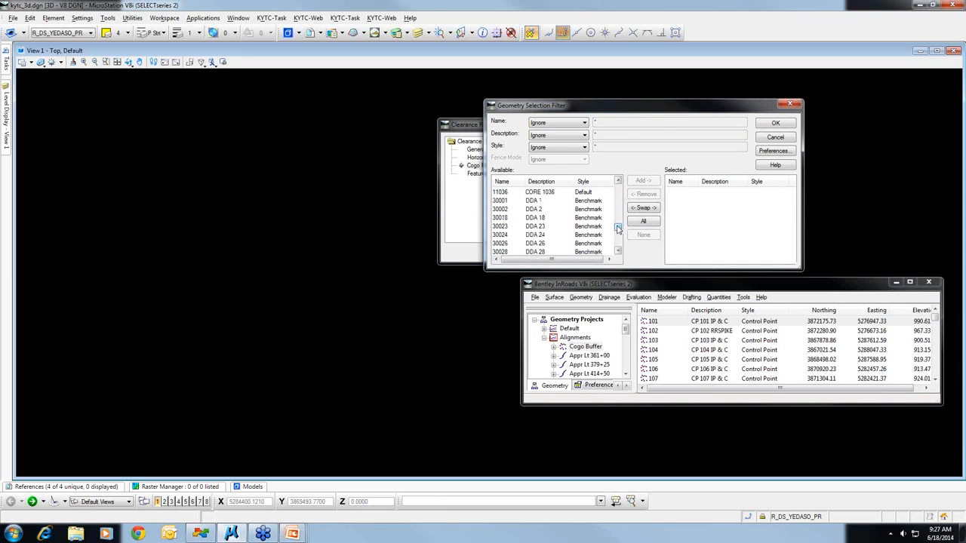
left_click_drag(548, 201, 547, 248)
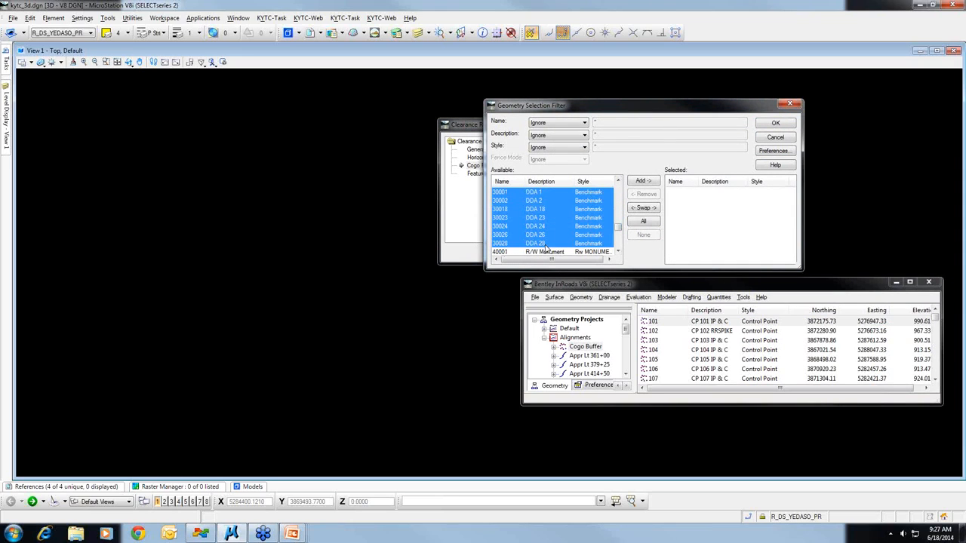
left_click(640, 183)
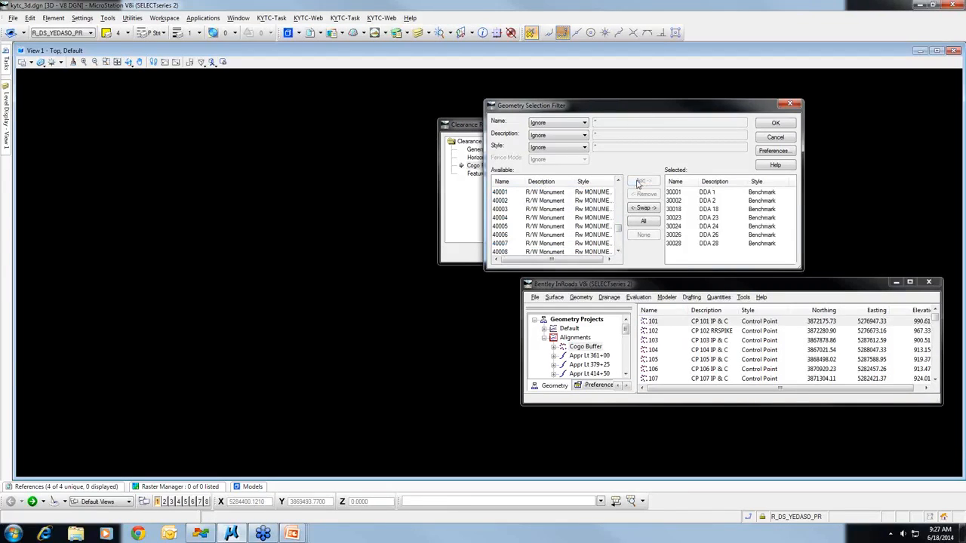
left_click(776, 124)
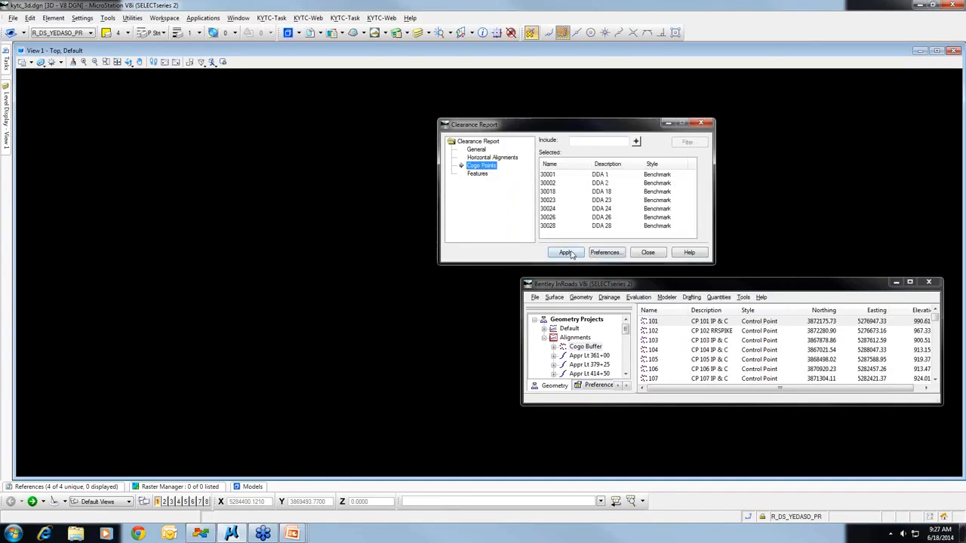
- Generate the clearance report and display it with the KYTC_DDA Point Discharge.xsl style sheet
left_click(579, 254)
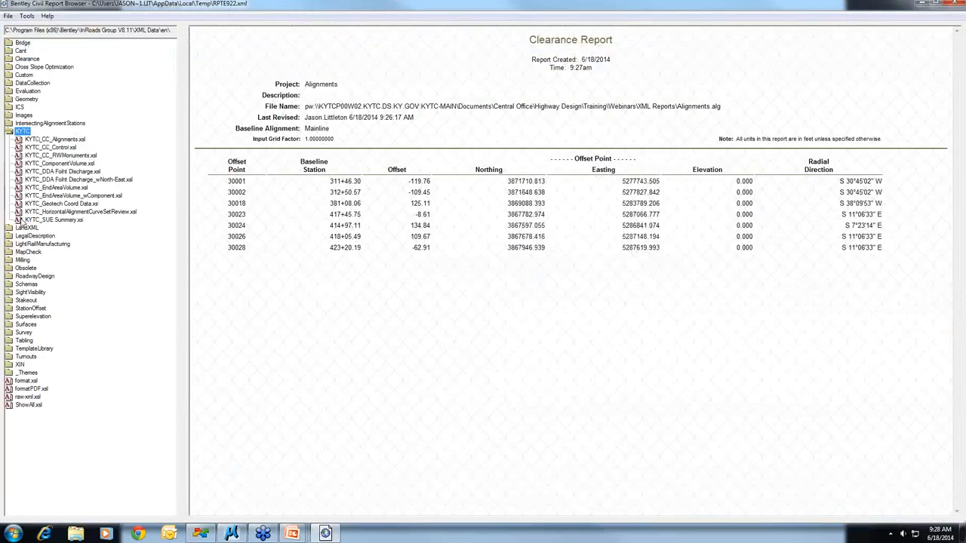
left_click(79, 172)
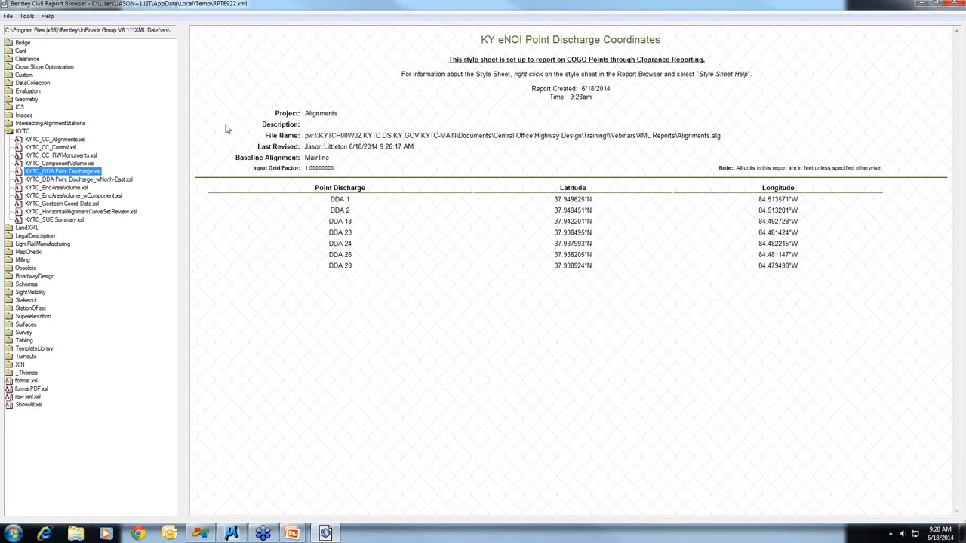
- Set the slope precision to 0.1234 in the report's format options, and close the DDA point discharge report
left_click(26, 16)
left_click(45, 54)
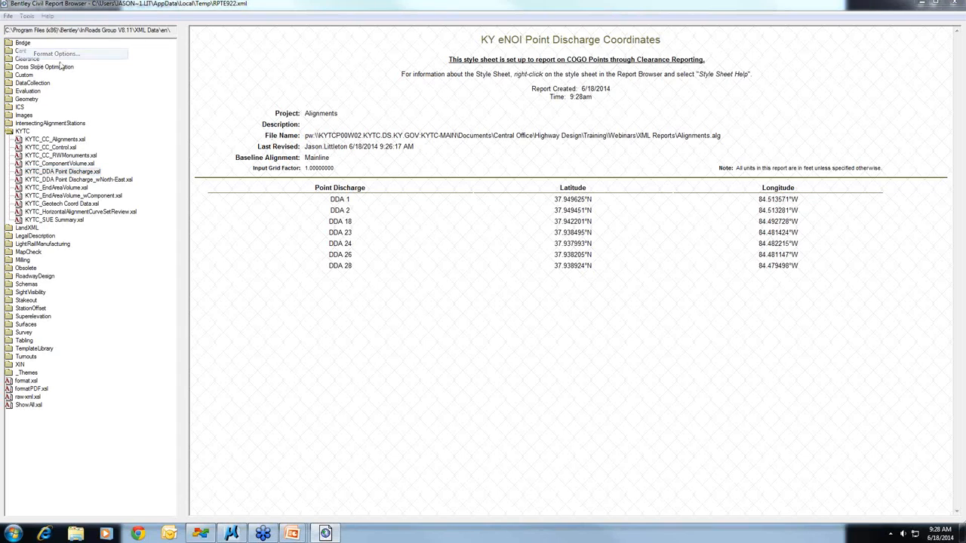
left_click_drag(674, 55, 340, 24)
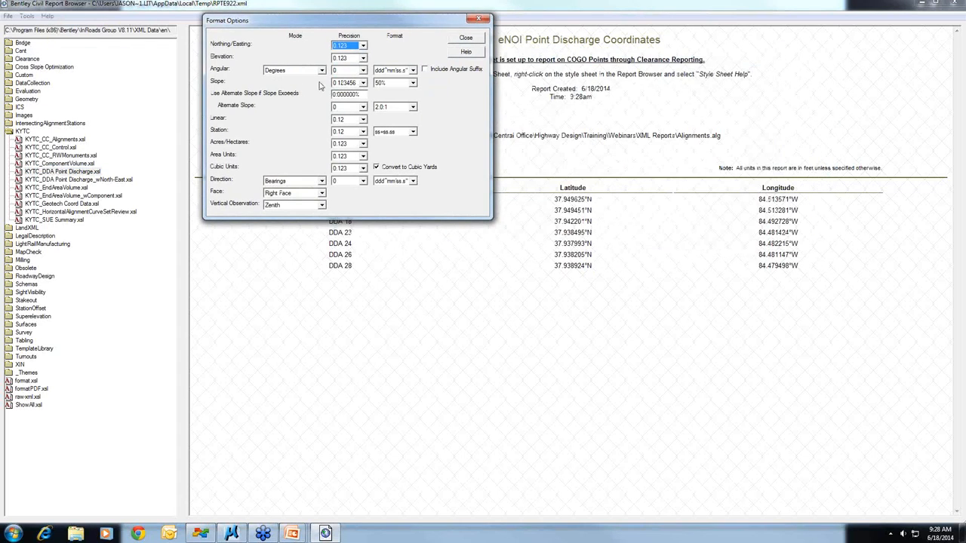
left_click(363, 70)
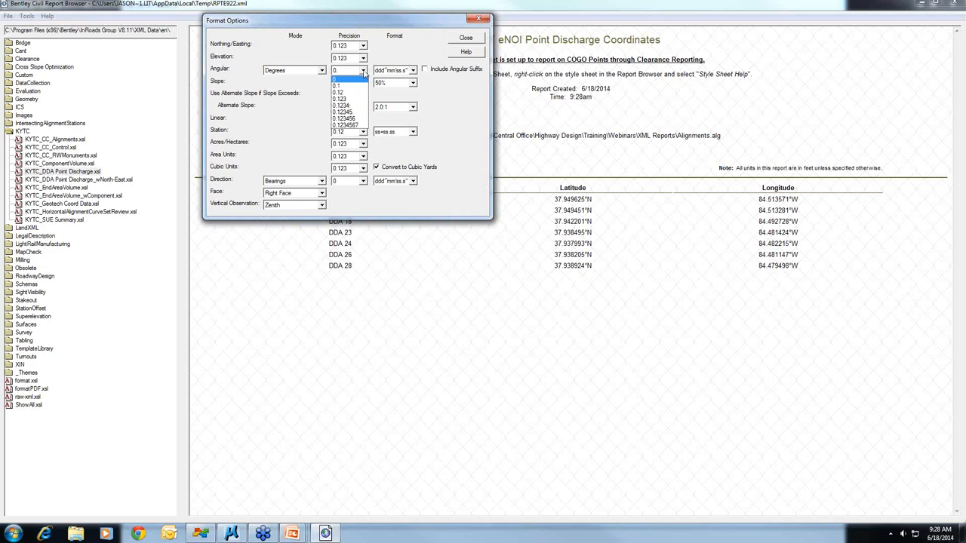
left_click(363, 73)
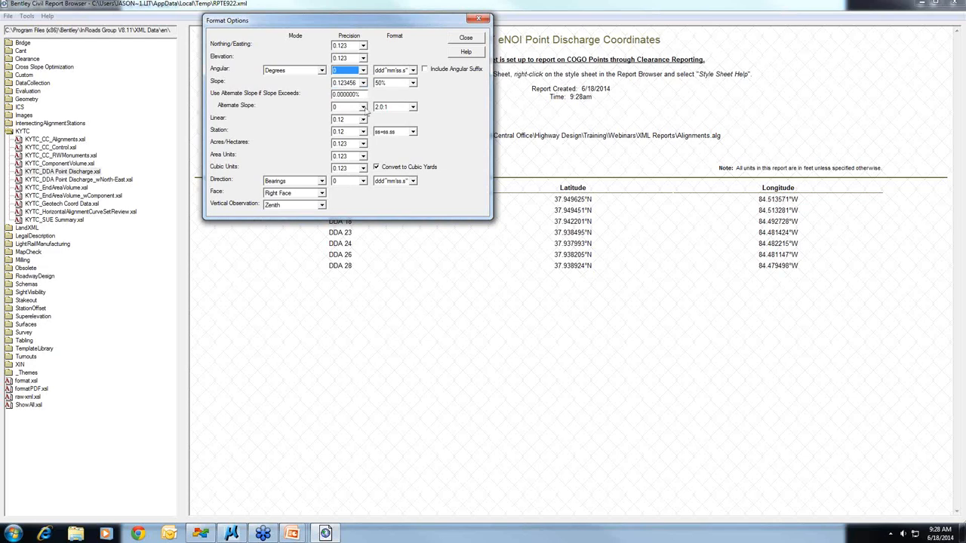
left_click(363, 83)
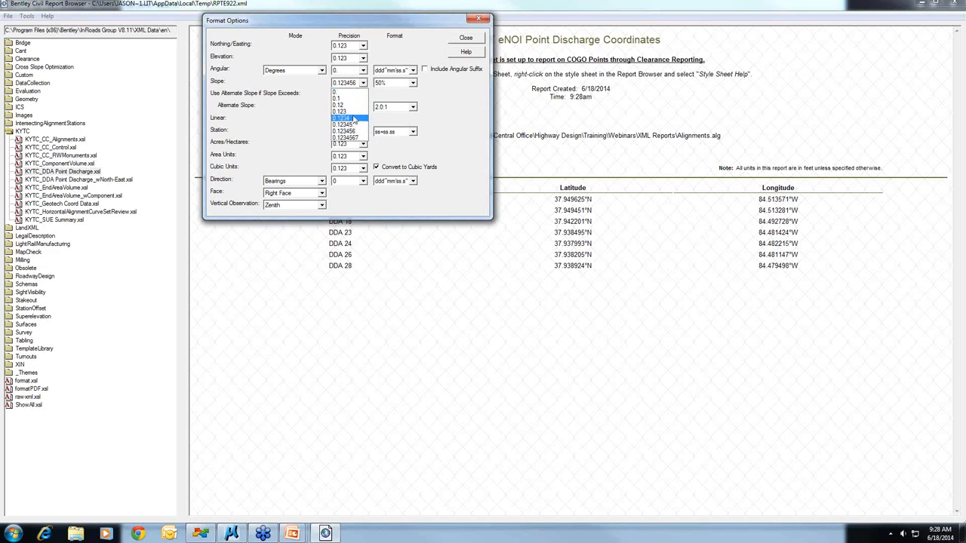
left_click(353, 120)
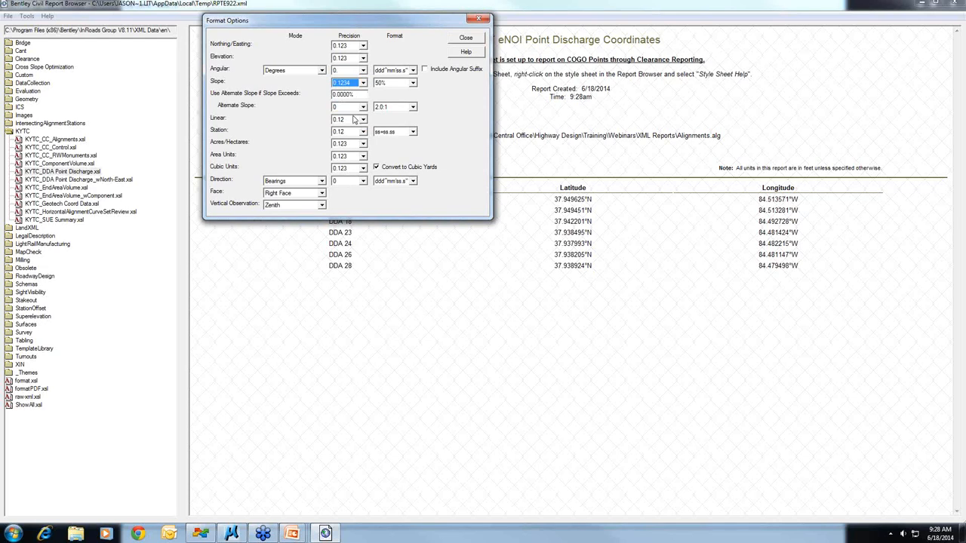
left_click(466, 37)
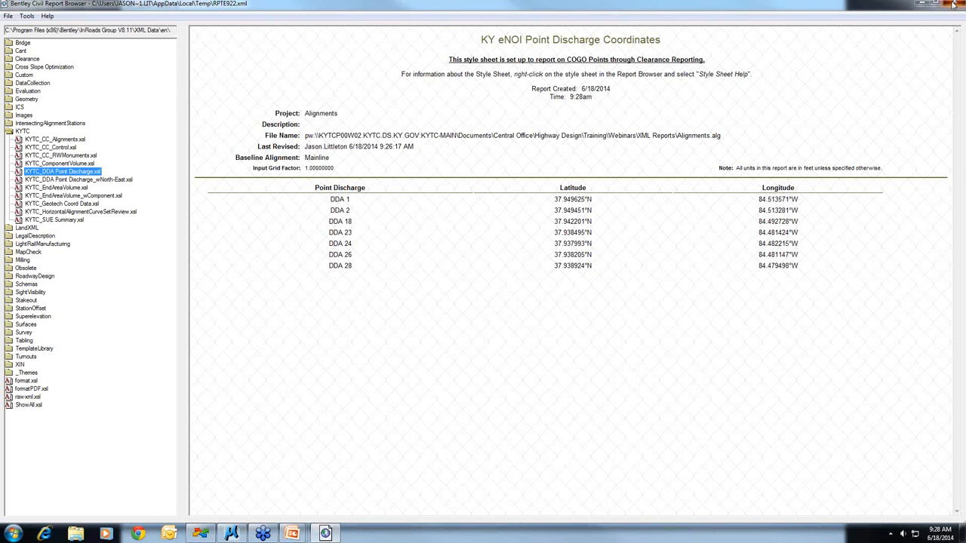
left_click(954, 4)
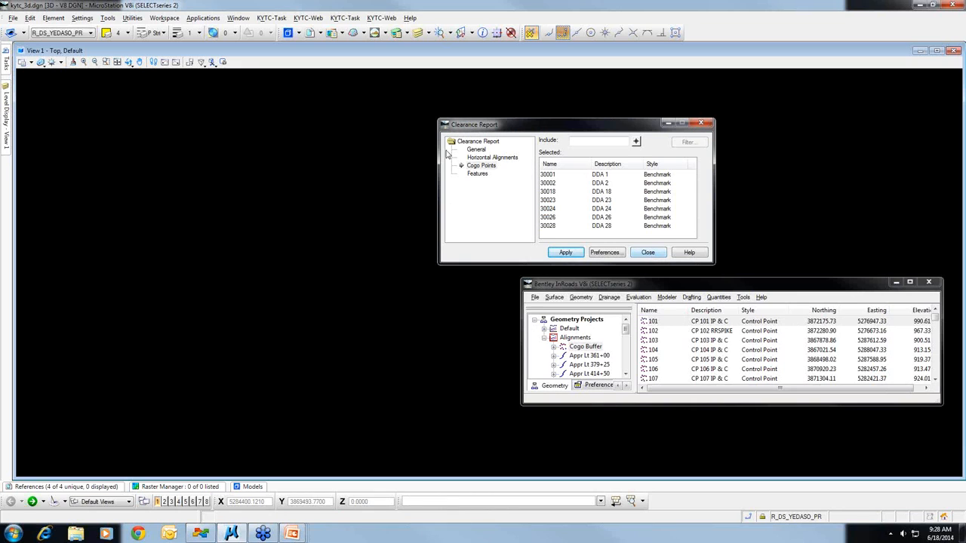
- Open the Geographic Coordinate System tool to check the design file's current coordinate system
left_click(108, 17)
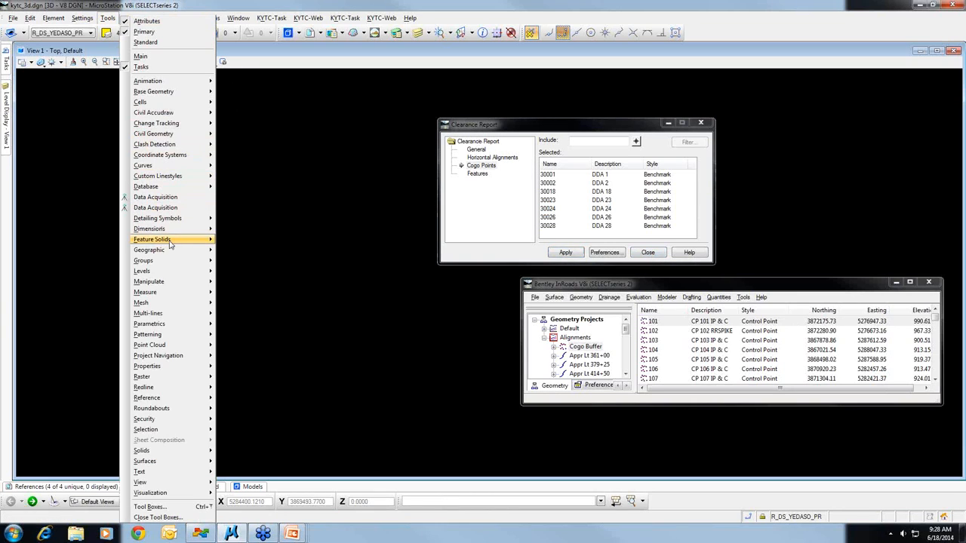
mouse_move(173, 250)
left_click(252, 252)
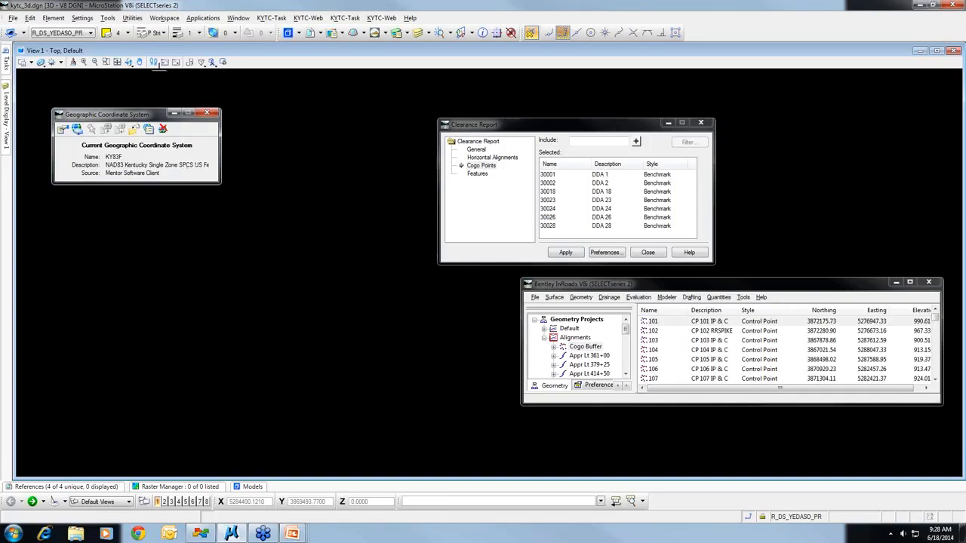
- Set the angle readout accuracy to 0.1234 in the design file settings
left_click(86, 21)
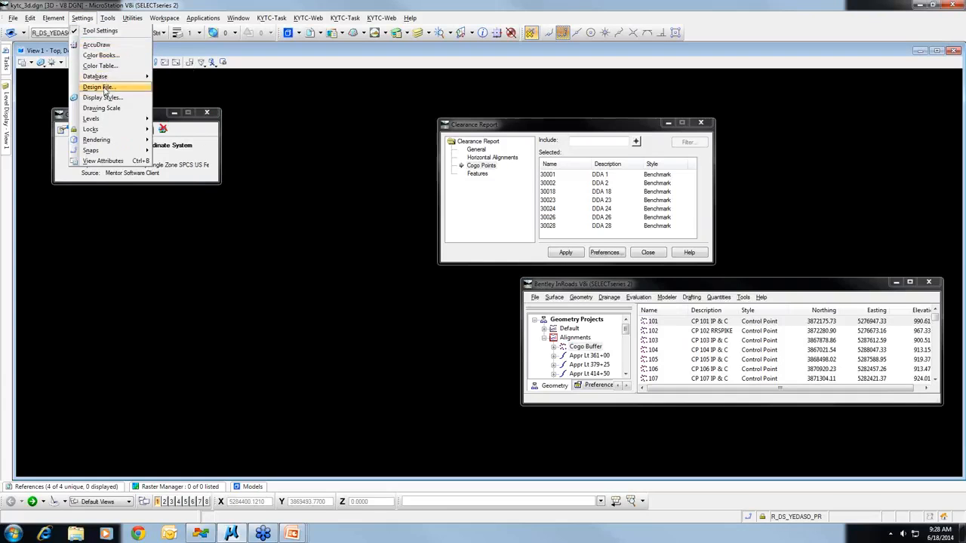
left_click(103, 86)
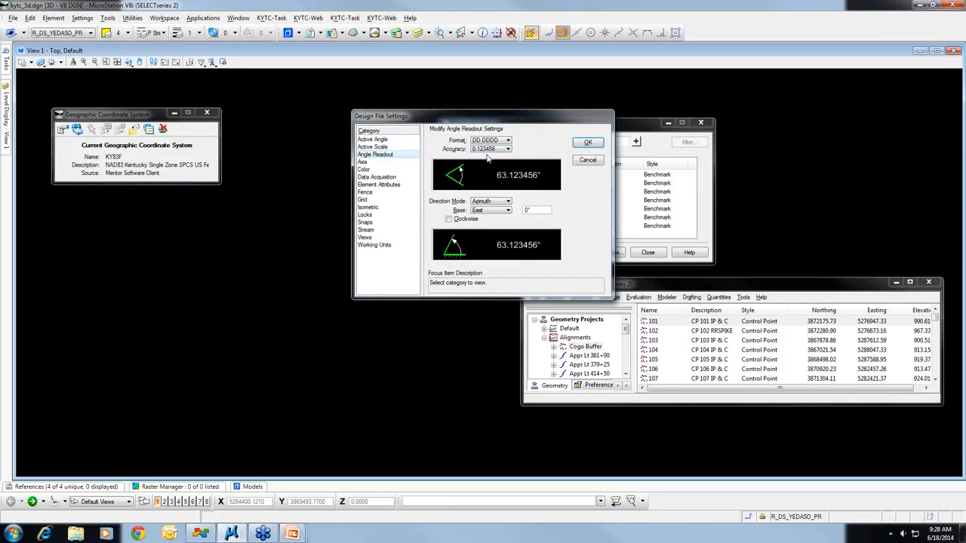
left_click(499, 152)
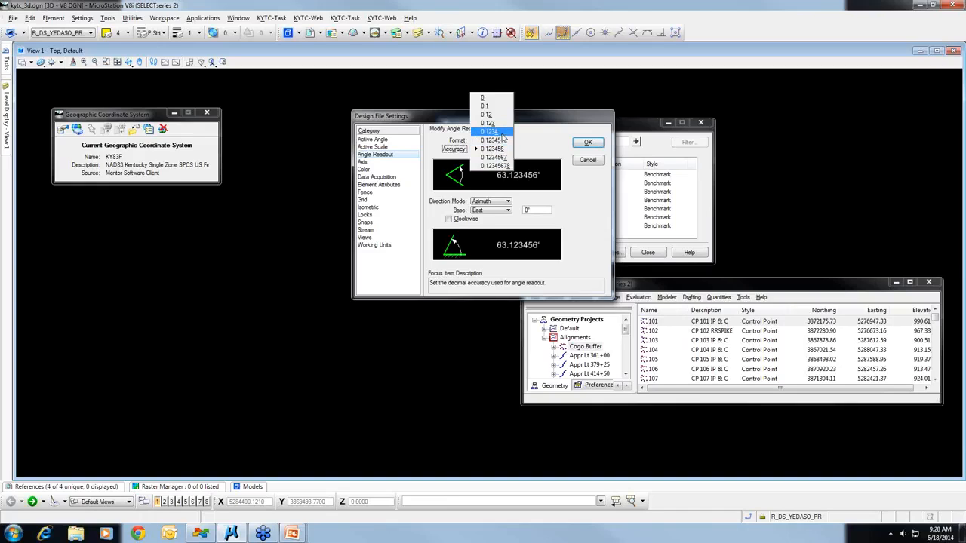
left_click(491, 132)
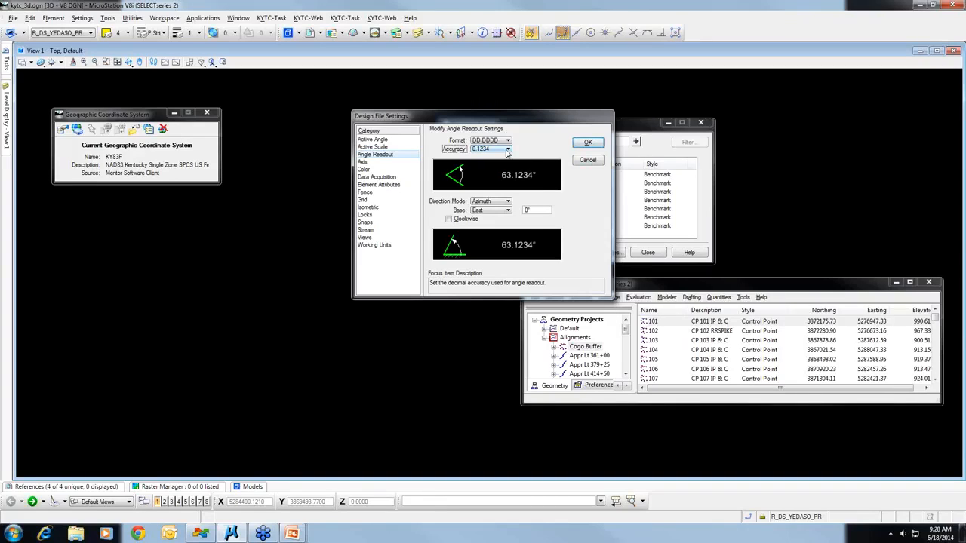
left_click(588, 143)
- Regenerate the clearance report with the KYTC_DDA Point Discharge.xsl style sheet, and close the report, Clearance Report and Geographic Coordinate System windows
left_click(568, 253)
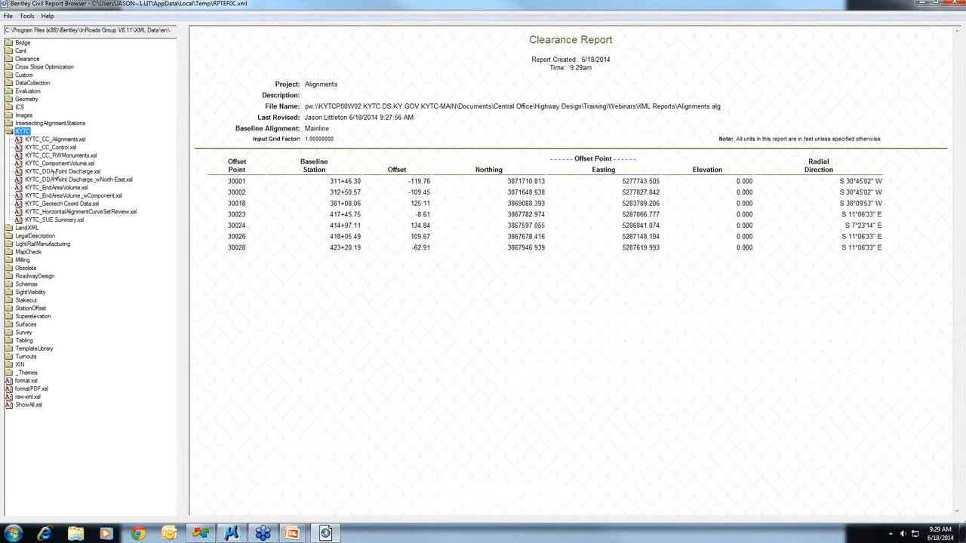
left_click(58, 172)
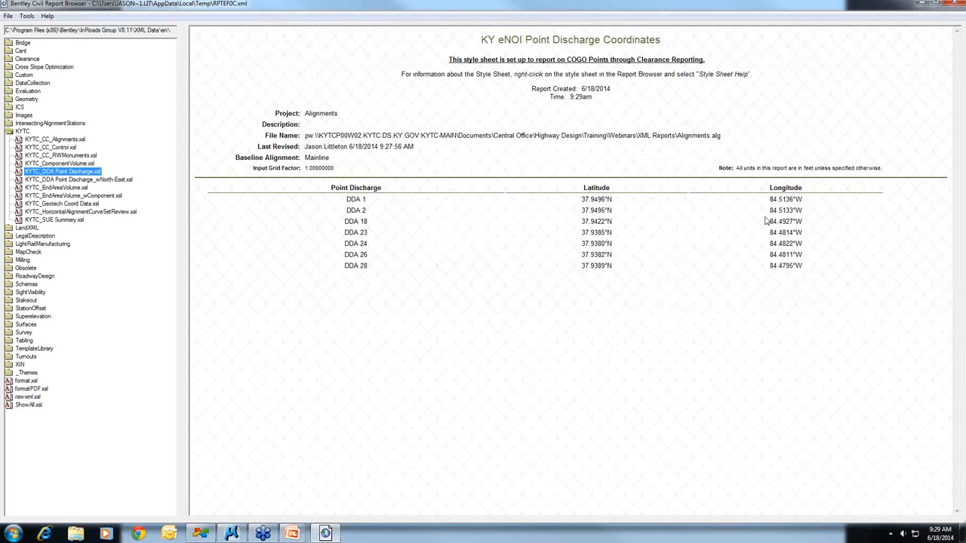
left_click(957, 5)
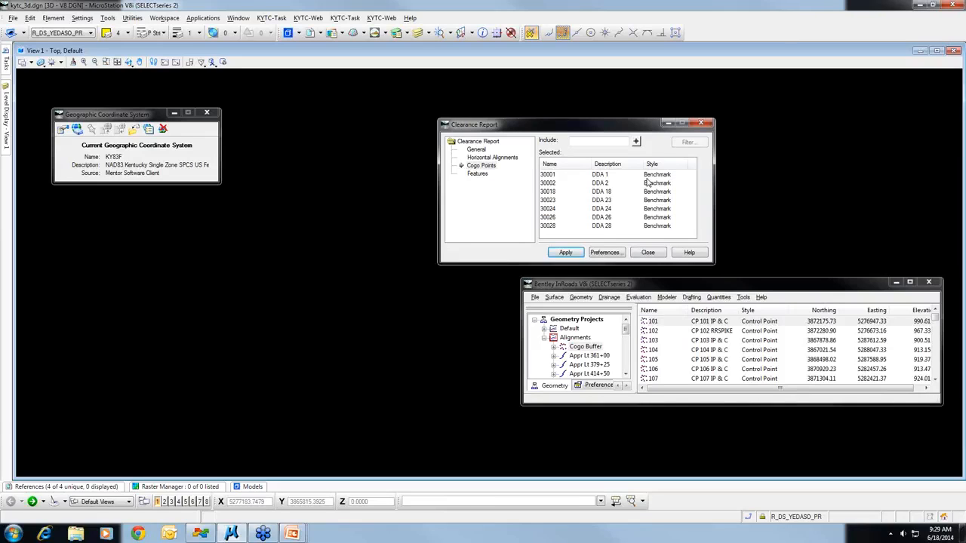
left_click(648, 252)
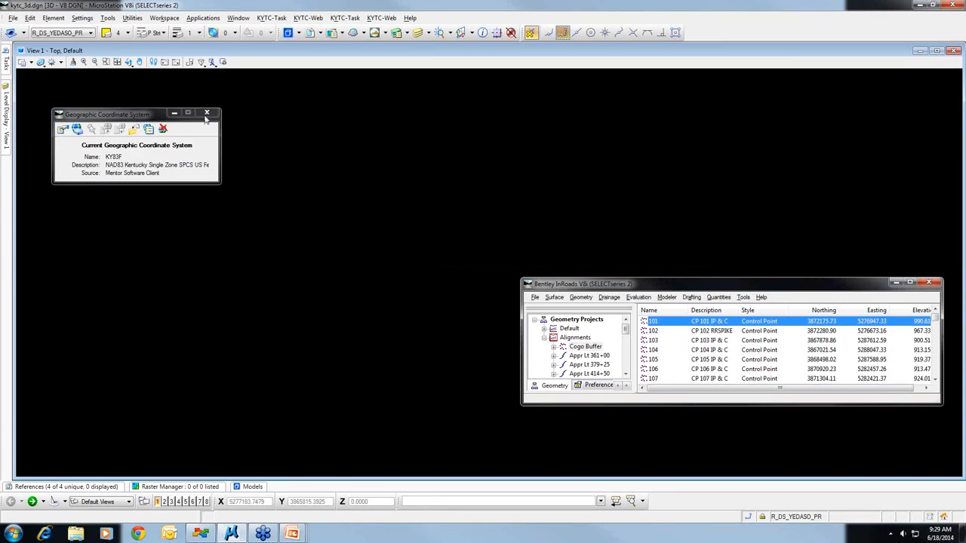
left_click(207, 113)
- Open XSECTS.dgn from the XML Reports folder, freeing the checked-out kytc_3d.dgn
left_click(13, 17)
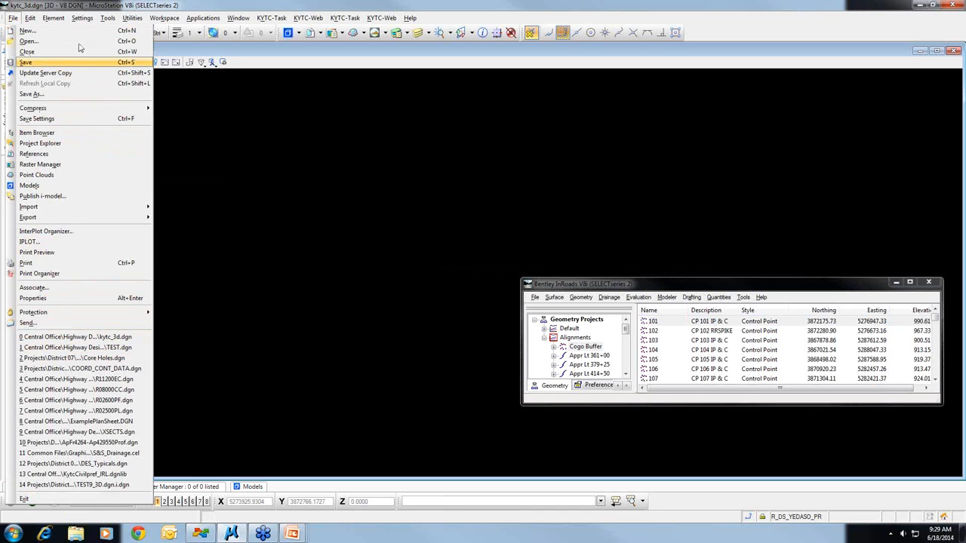
left_click(75, 41)
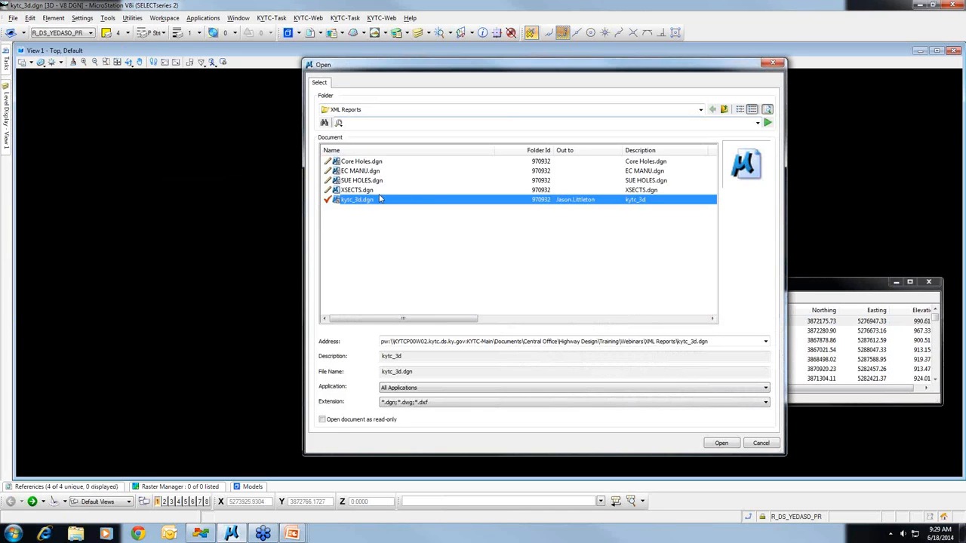
double_click(380, 199)
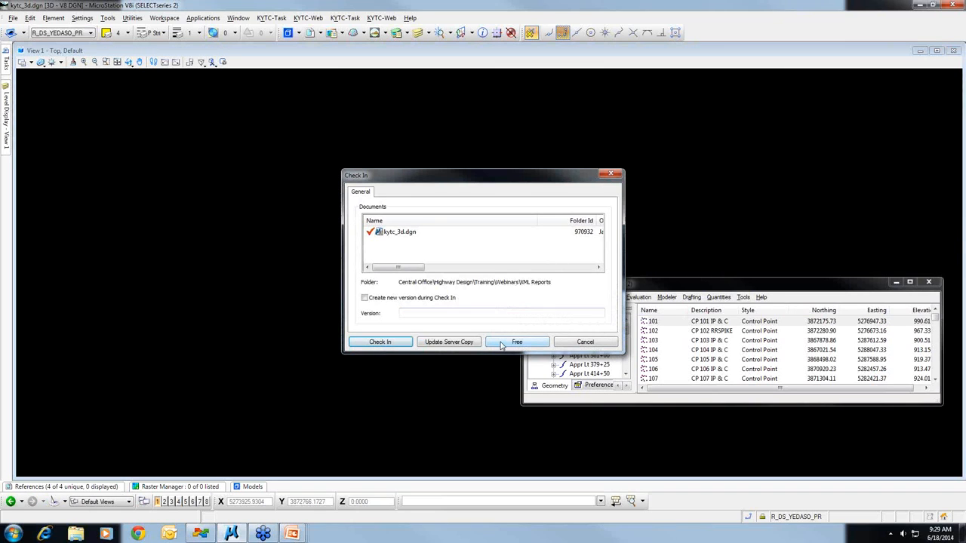
left_click(501, 344)
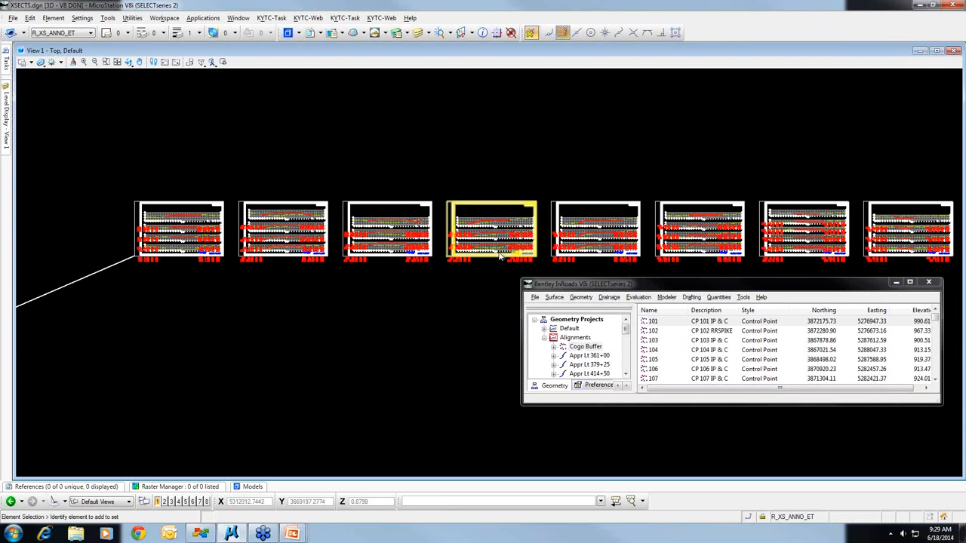
- Examine the curb-and-gutter and asphalt base components in one of the cross sections
scroll(499, 257, "up", 10)
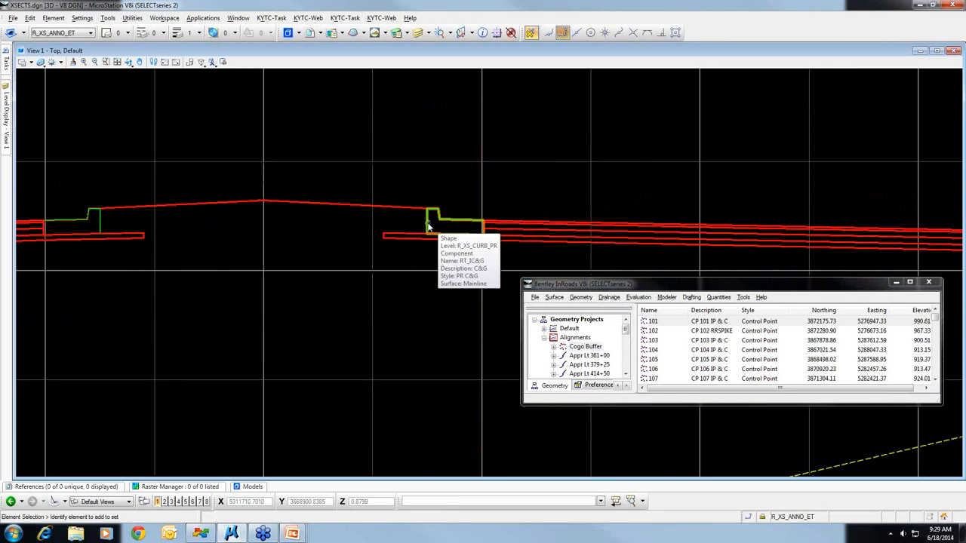
scroll(428, 225, "down", 5)
scroll(641, 238, "up", 6)
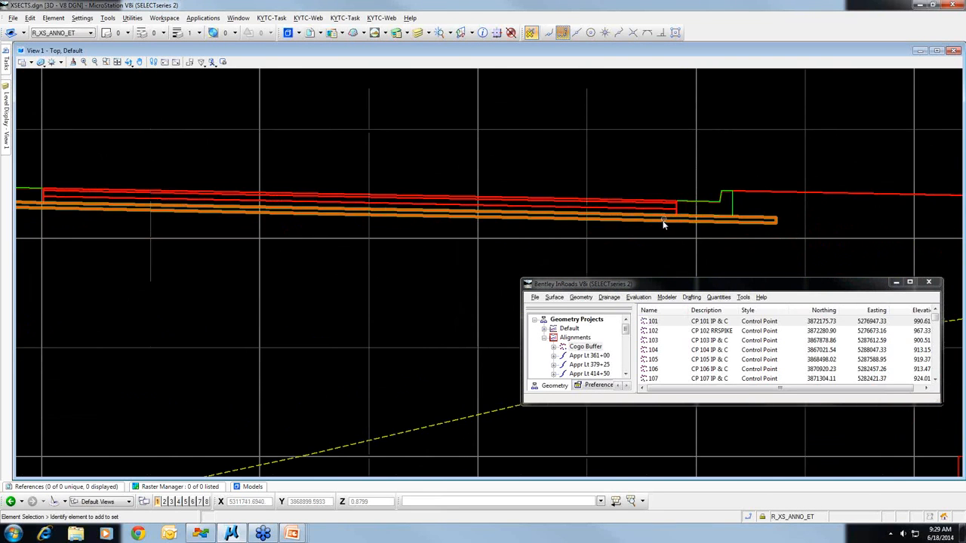
scroll(672, 194, "up", 3)
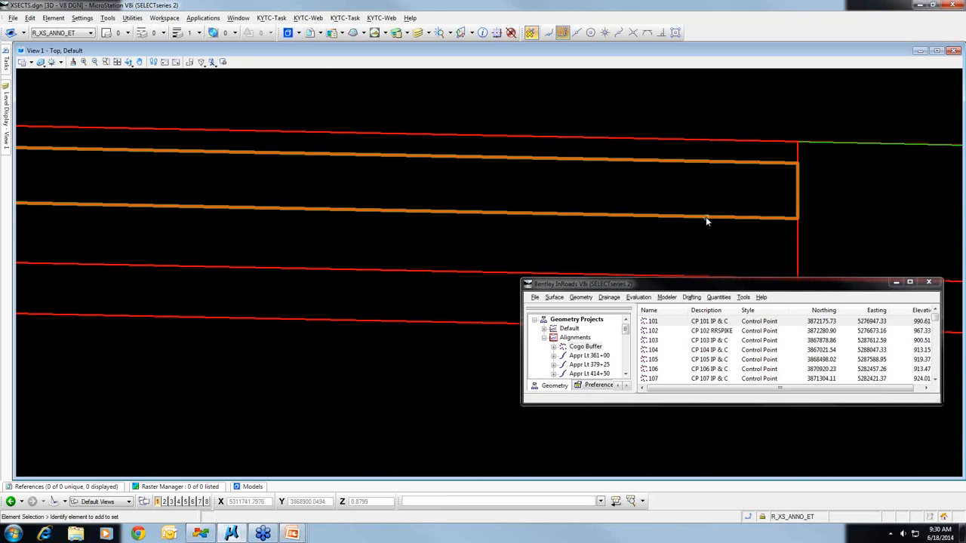
scroll(705, 220, "down", 3)
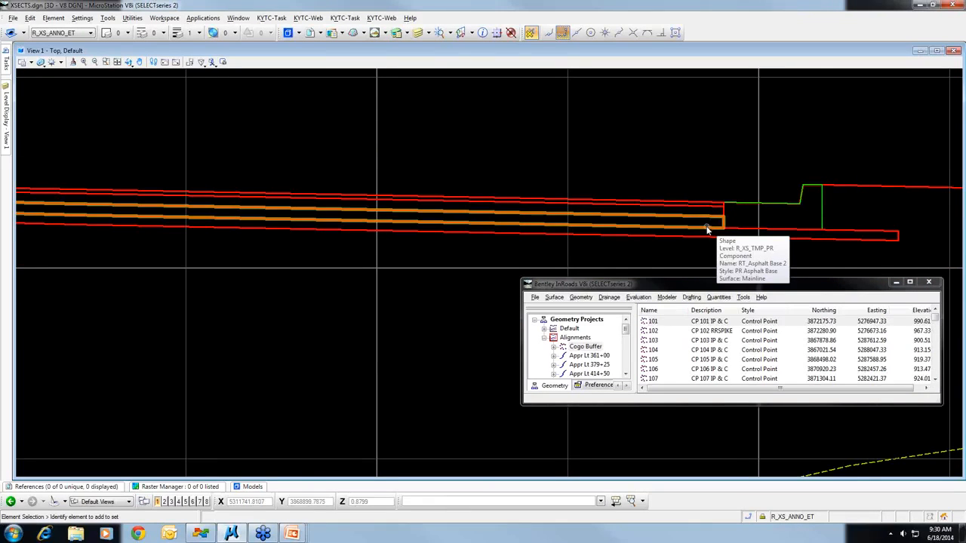
- Generate an end-area volumes XML report for the Mainline cross section set, using the Existing and Mainline surfaces in cubic yards
left_click(639, 297)
mouse_move(648, 320)
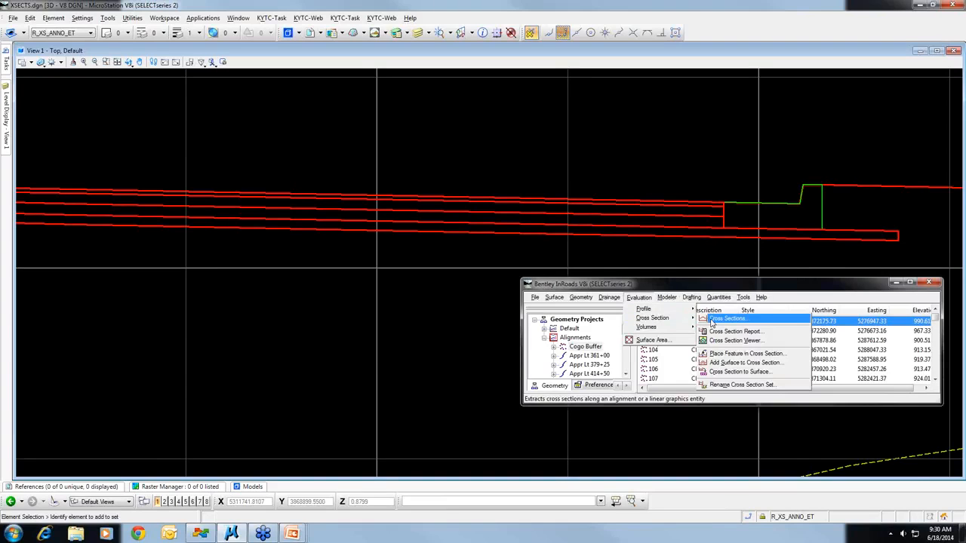
left_click(723, 319)
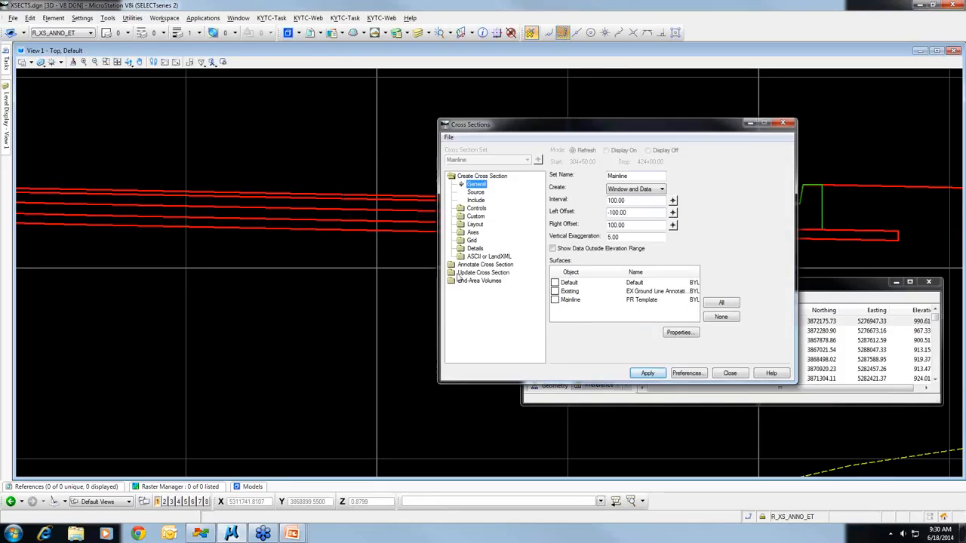
left_click(479, 282)
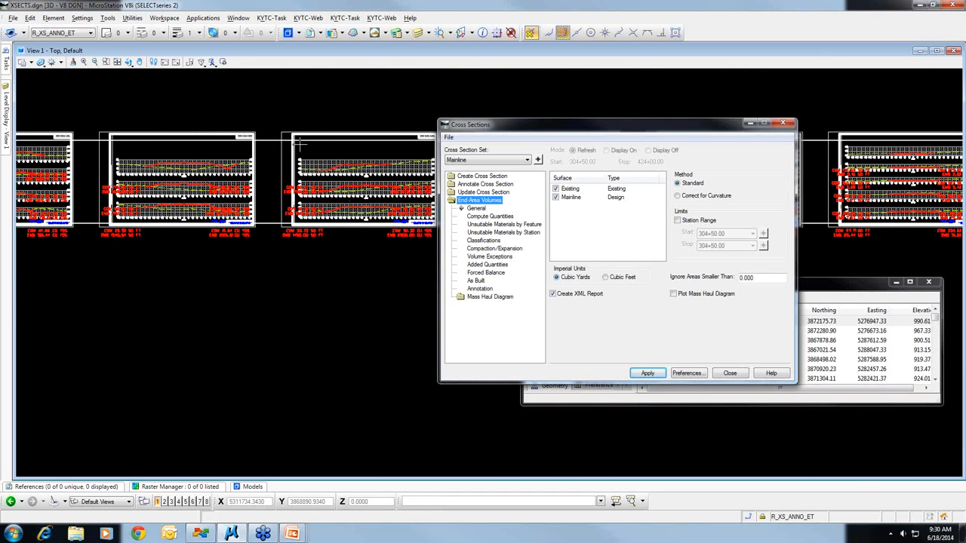
left_click(527, 161)
left_click(527, 165)
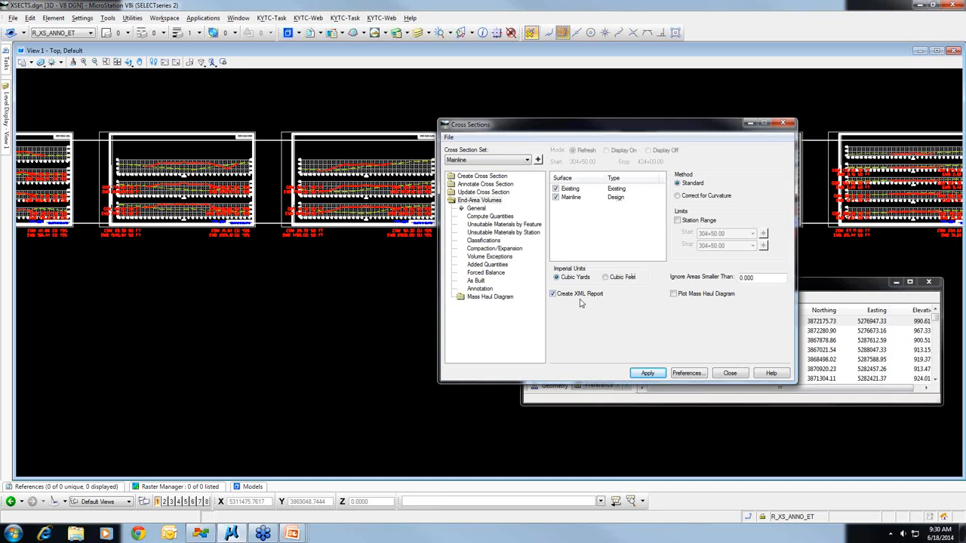
left_click(648, 375)
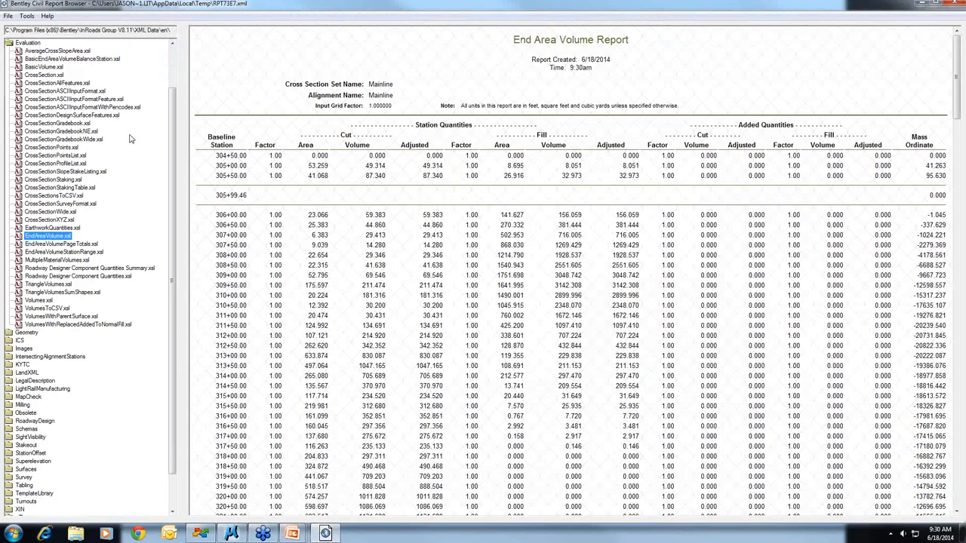
- Display the volume report with the KYTC style sheet KYTC_EndAreaVolume.xsl, and with KYTC_EndAreaVolume_wComponent.xsl
double_click(28, 44)
double_click(22, 131)
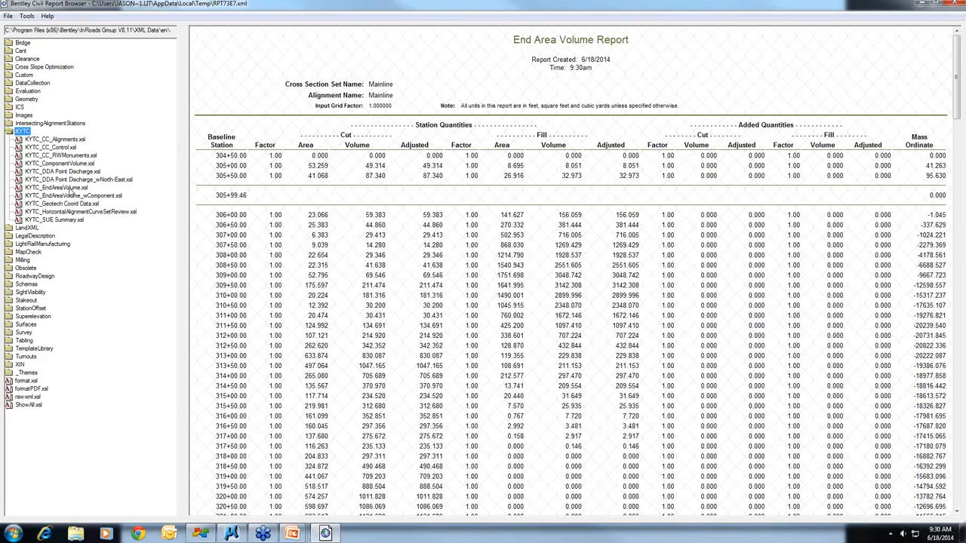
left_click(72, 188)
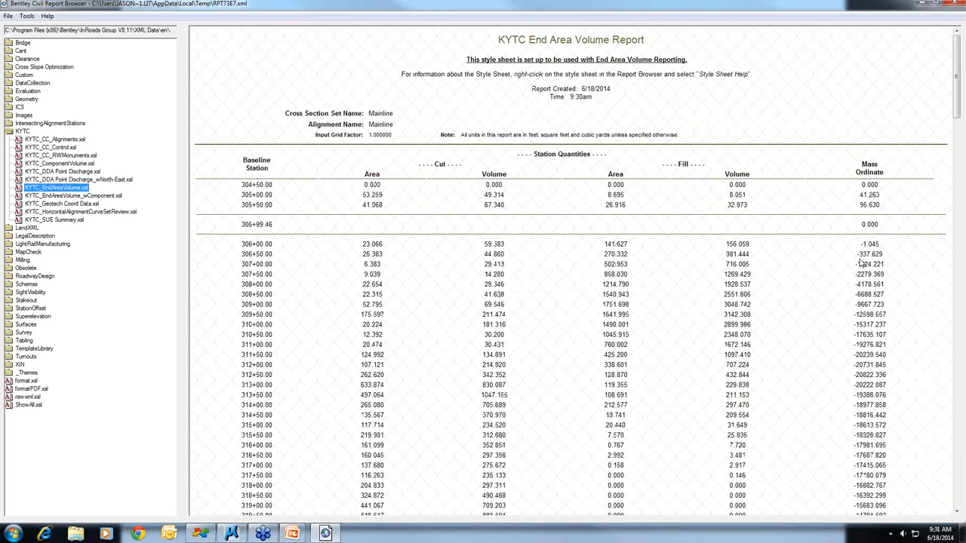
left_click(112, 197)
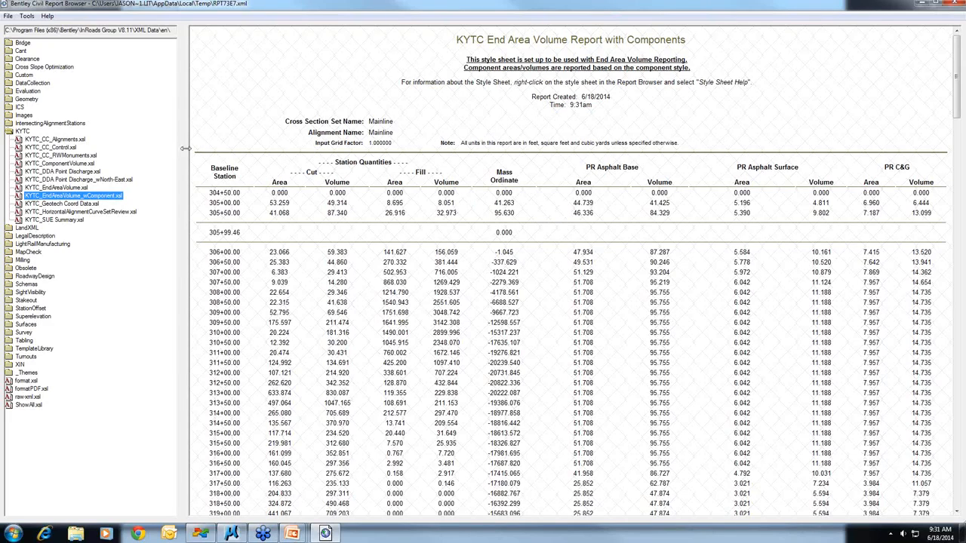
- Make KYTC_CC_Alignments.xsl the default style sheet for geometry reports
left_click(57, 141)
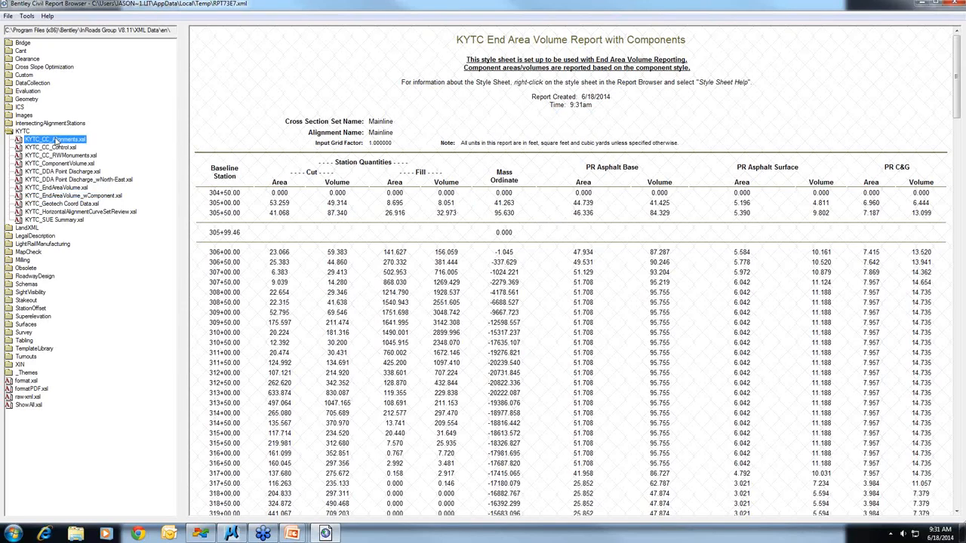
right_click(57, 140)
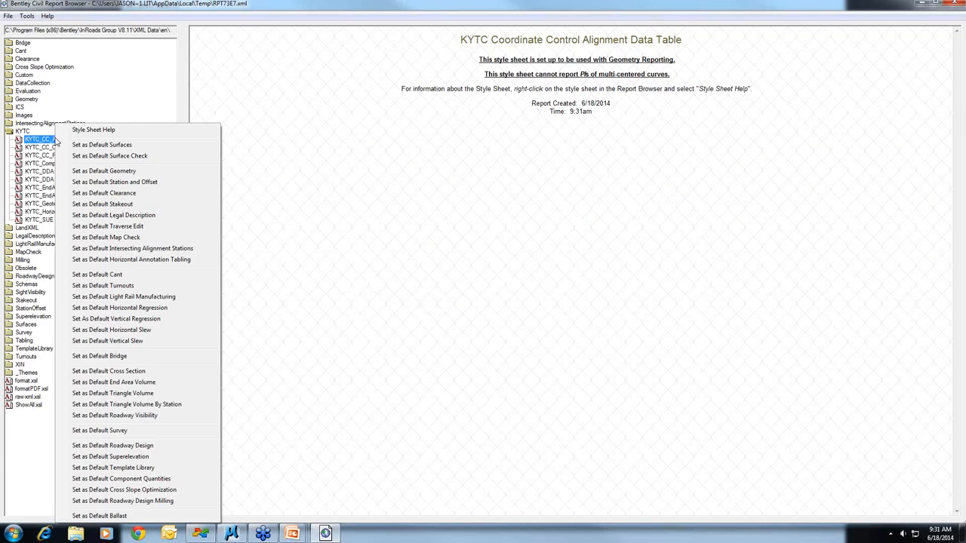
left_click(114, 172)
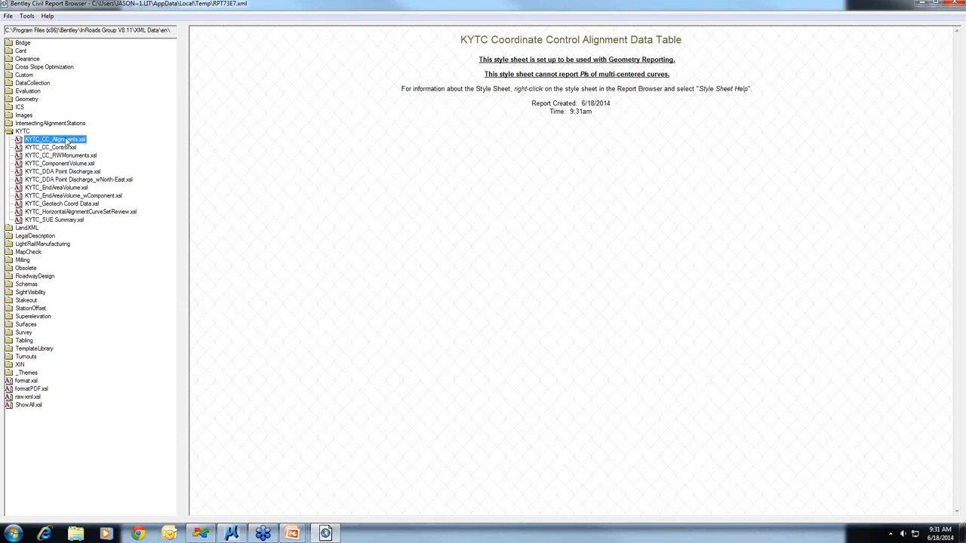
- Read the style sheet help notes for KYTC_CC_Alignments.xsl and close them
right_click(67, 141)
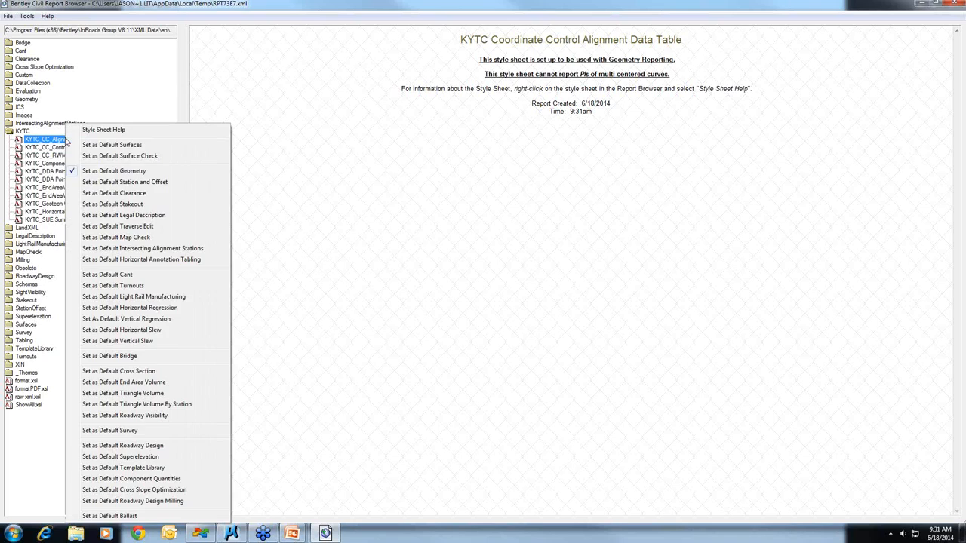
left_click(135, 132)
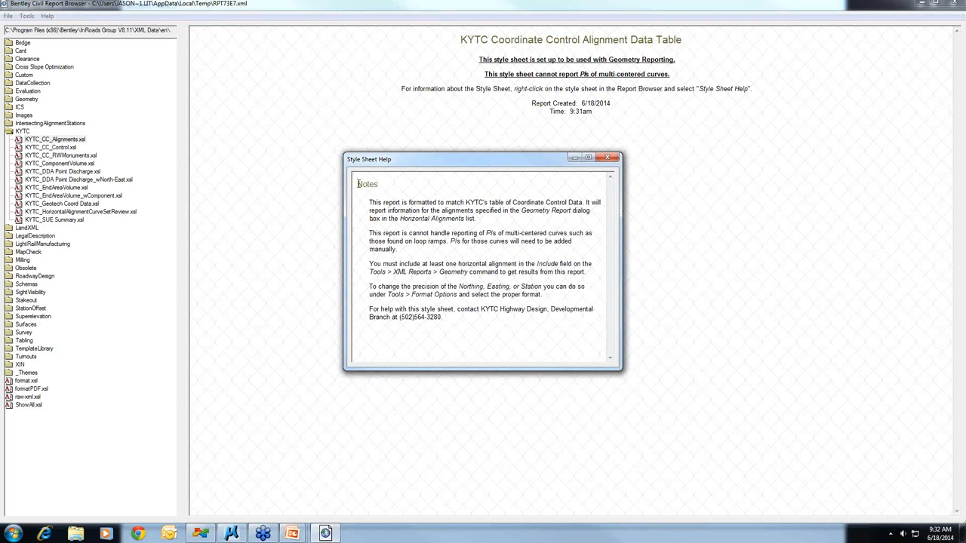
left_click(612, 159)
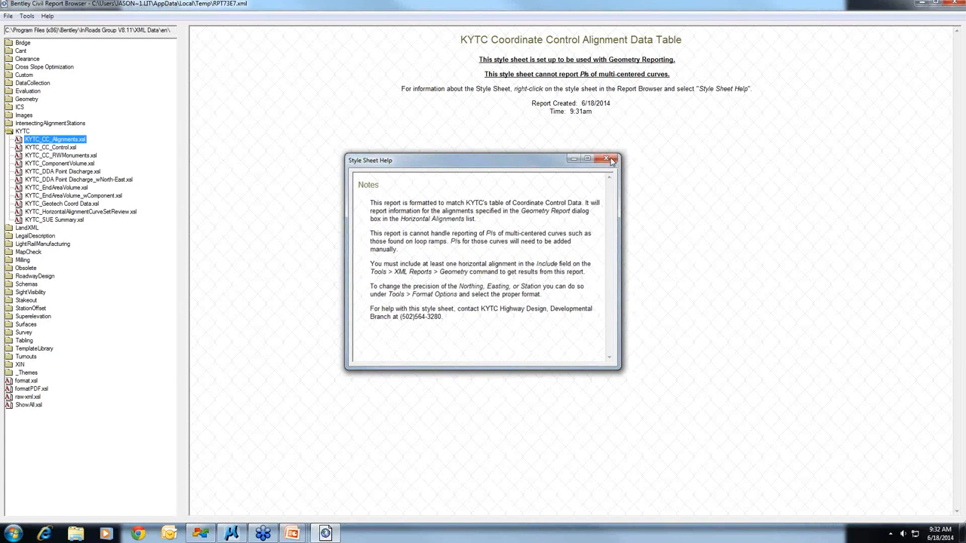
left_click(611, 159)
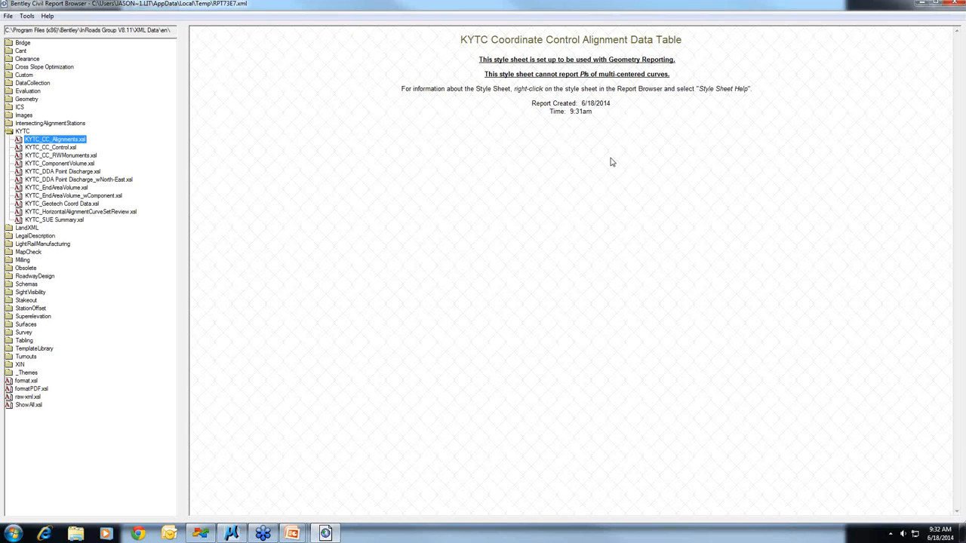
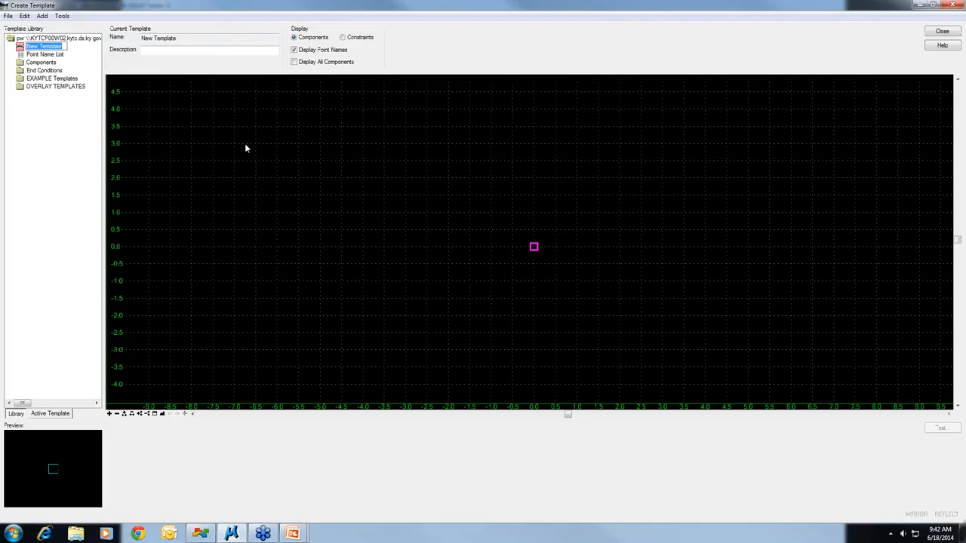
- Name the new template OVERLAY and bring up its Dynamic Settings over the template drawing area
type("OVERLAY")
key("Return")
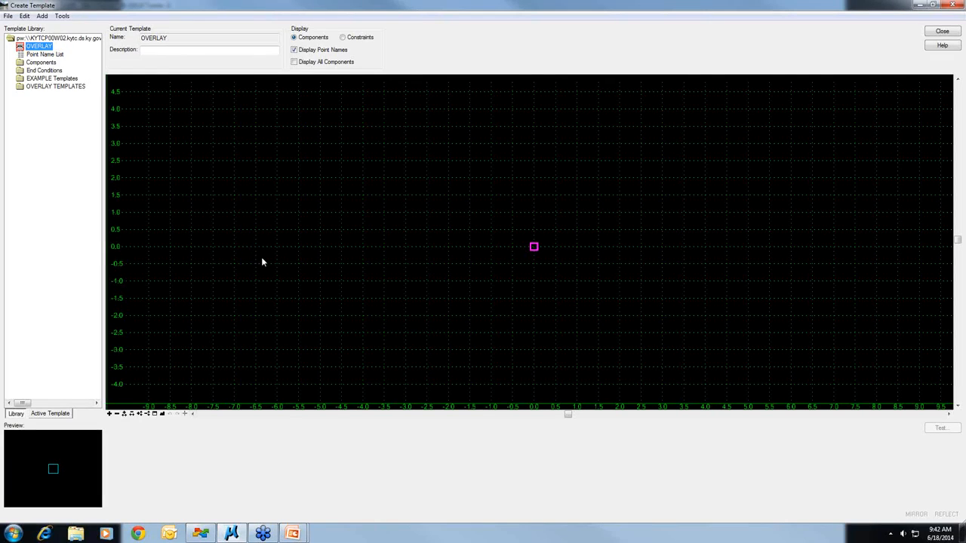
left_click(185, 414)
left_click(63, 15)
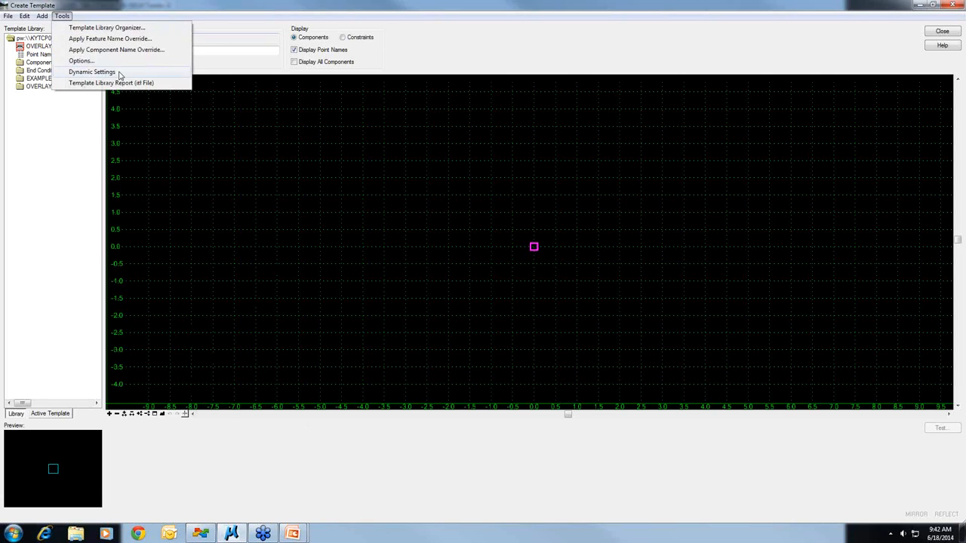
left_click(185, 414)
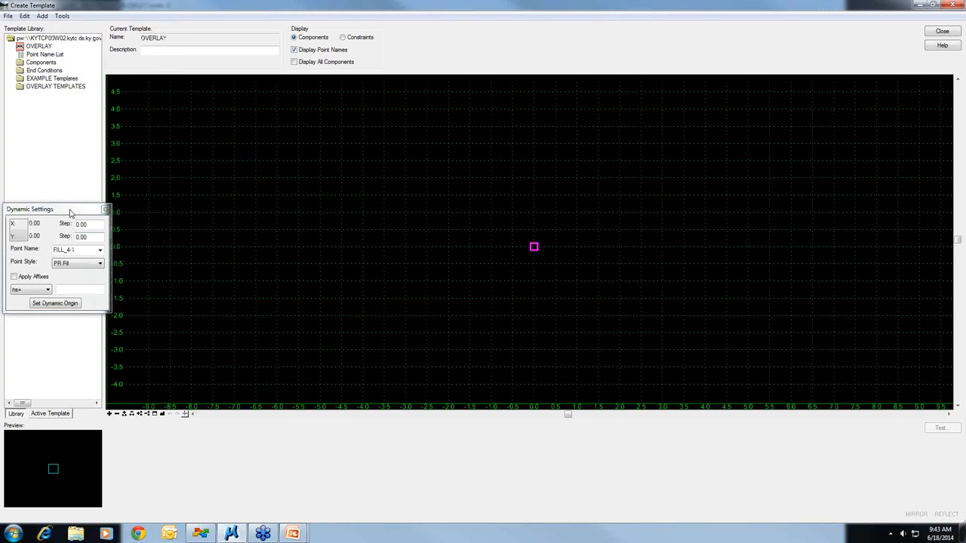
left_click_drag(76, 209, 211, 127)
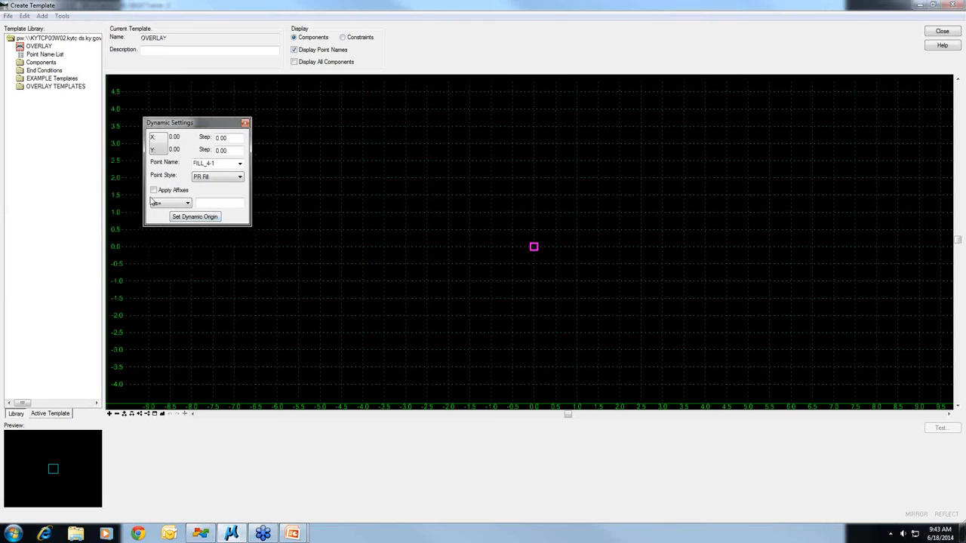
- Set both the X and Y steps to 1.00 in the Dynamic Settings
left_click_drag(232, 139, 209, 139)
type("111")
key("Tab")
type("1")
key("Tab")
type("1")
key("Tab")
- Choose EP as the point name for new template points and turn on Apply Affixes
left_click(239, 164)
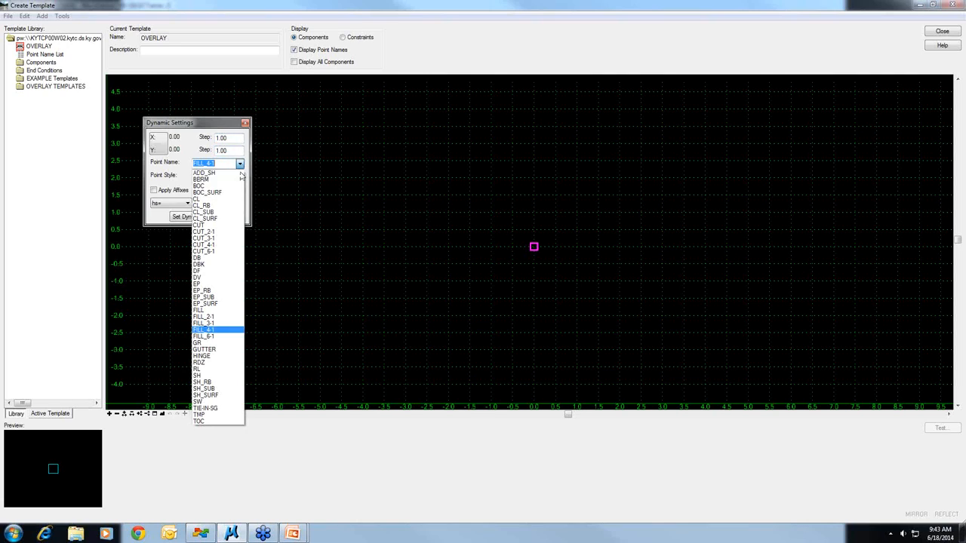
left_click(215, 286)
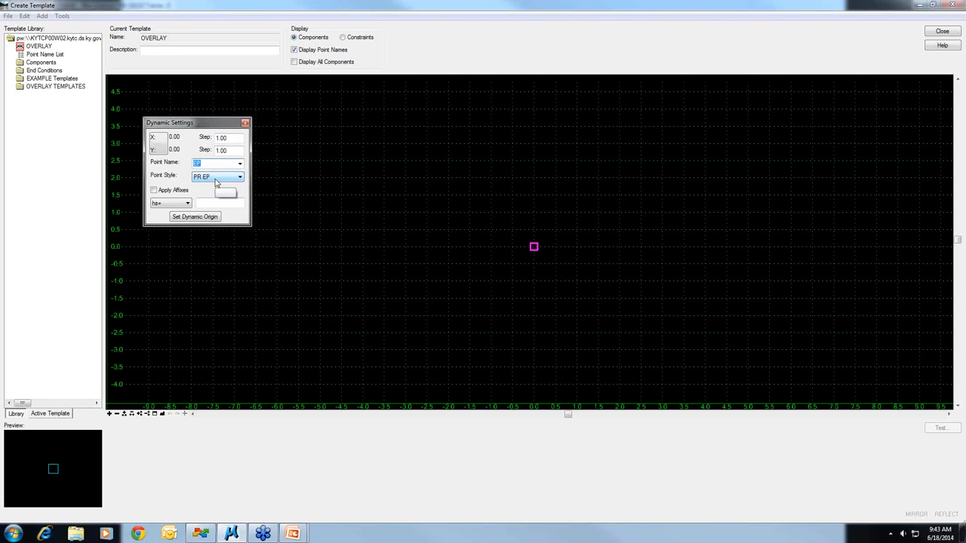
left_click(154, 191)
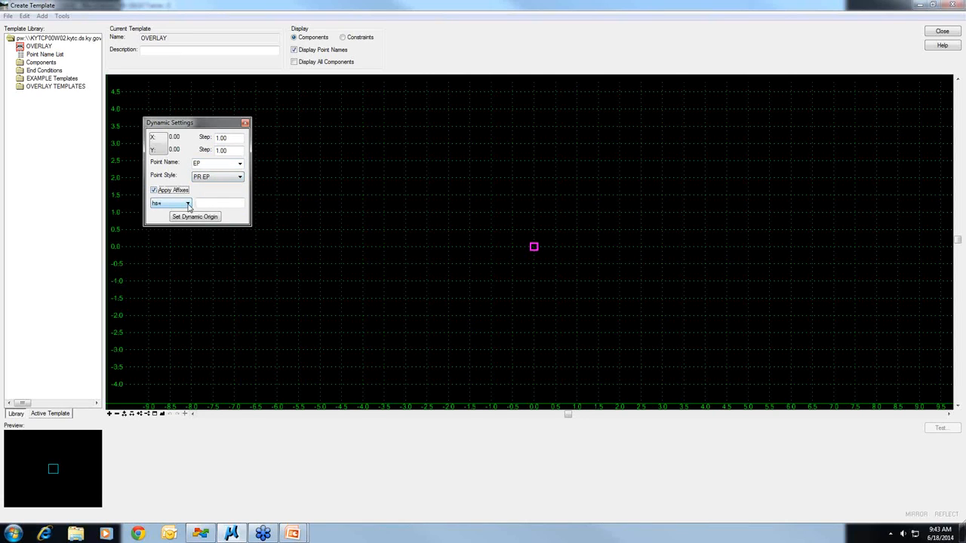
left_click(188, 205)
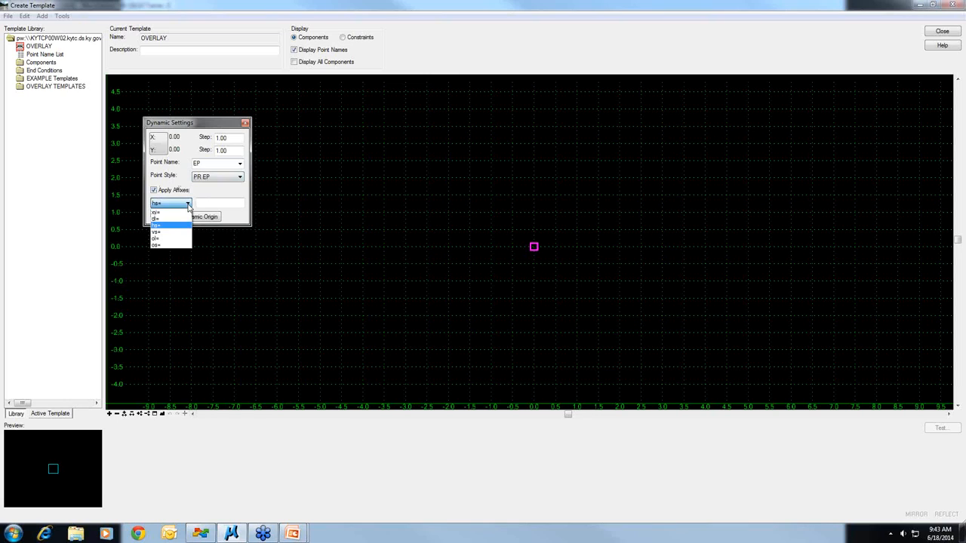
left_click(188, 204)
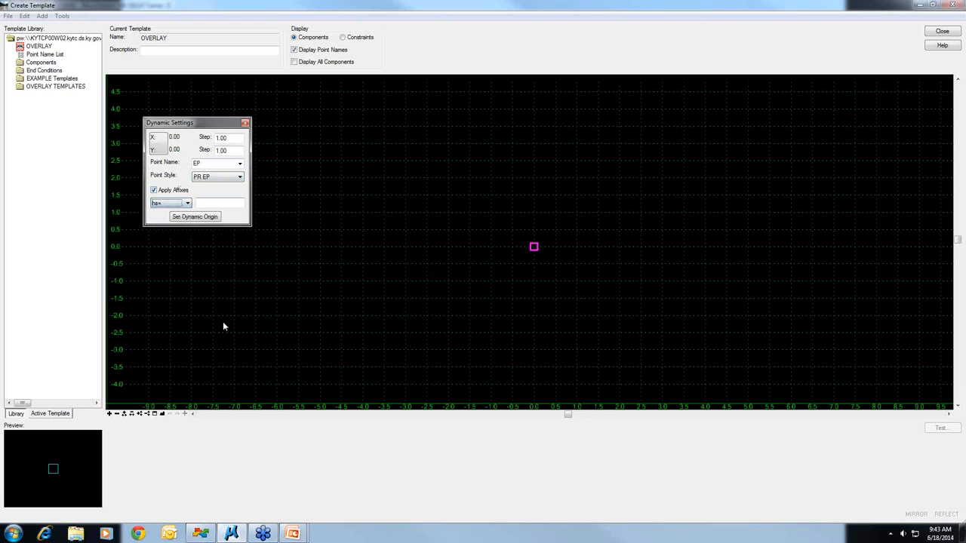
- Start an Overlay/Stripping component named OVERLAY with the PR Level-Wedge style and the top option Follow Component
right_click(448, 148)
mouse_move(510, 154)
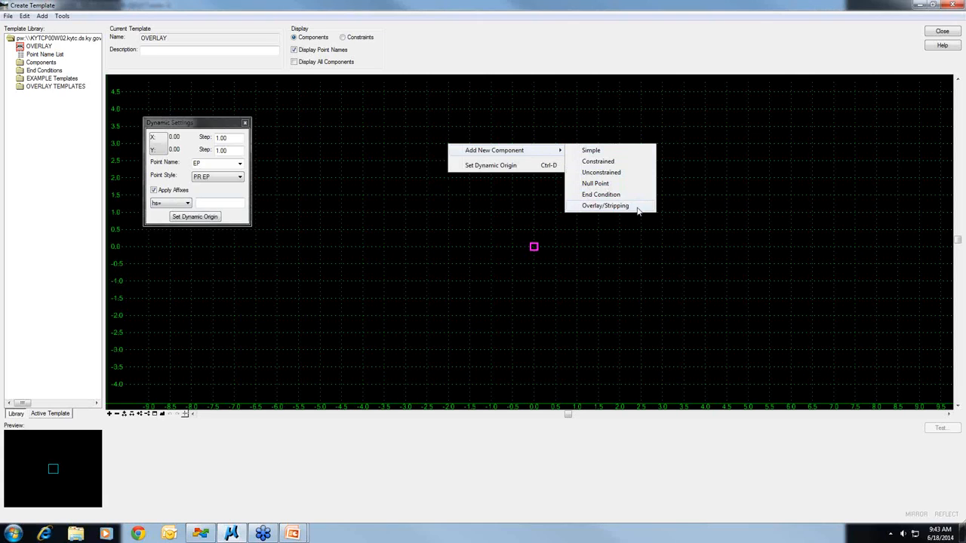
left_click(636, 208)
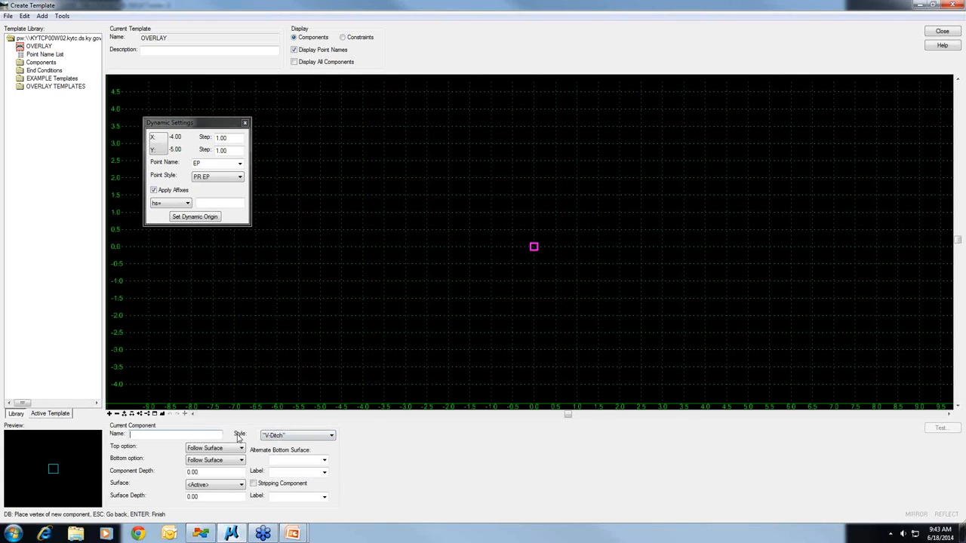
type("OVERLAY")
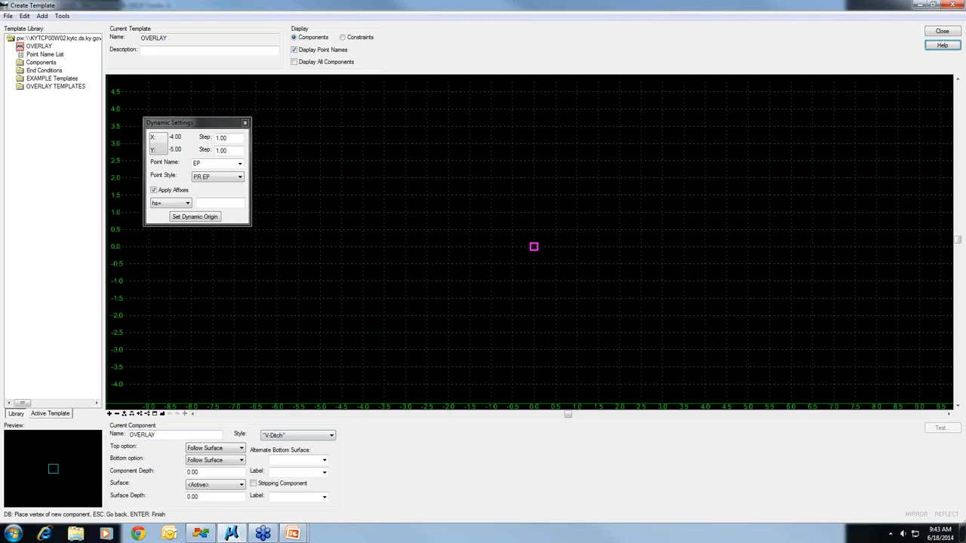
left_click(266, 438)
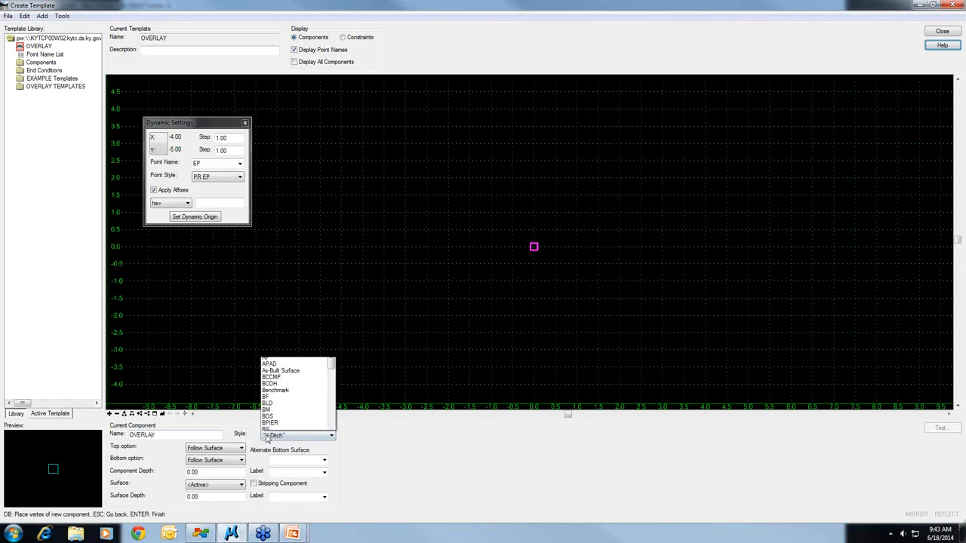
type("pr l")
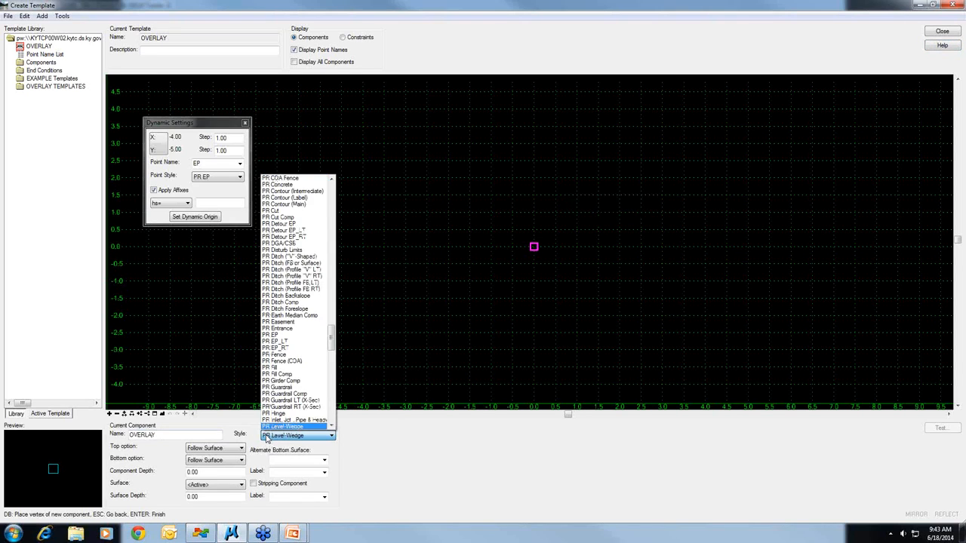
left_click(265, 438)
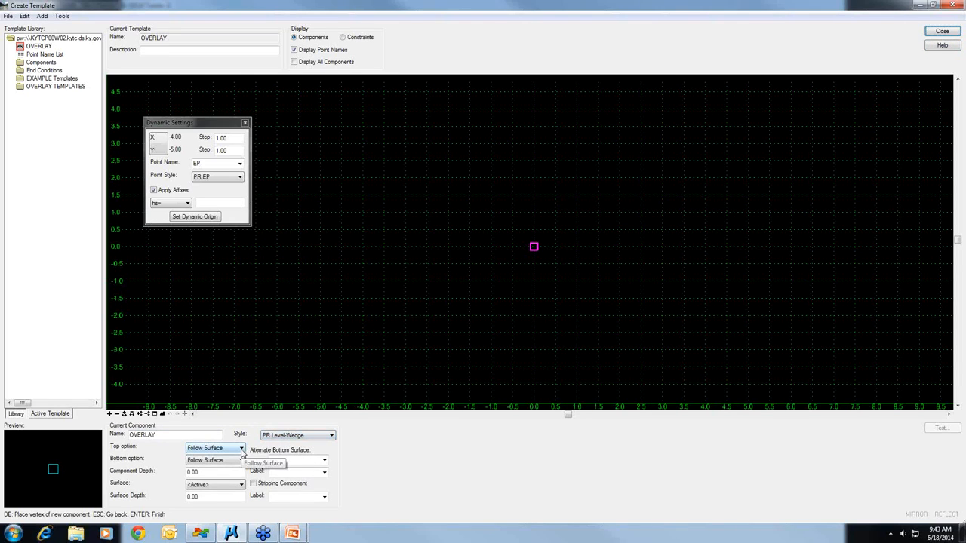
left_click(243, 449)
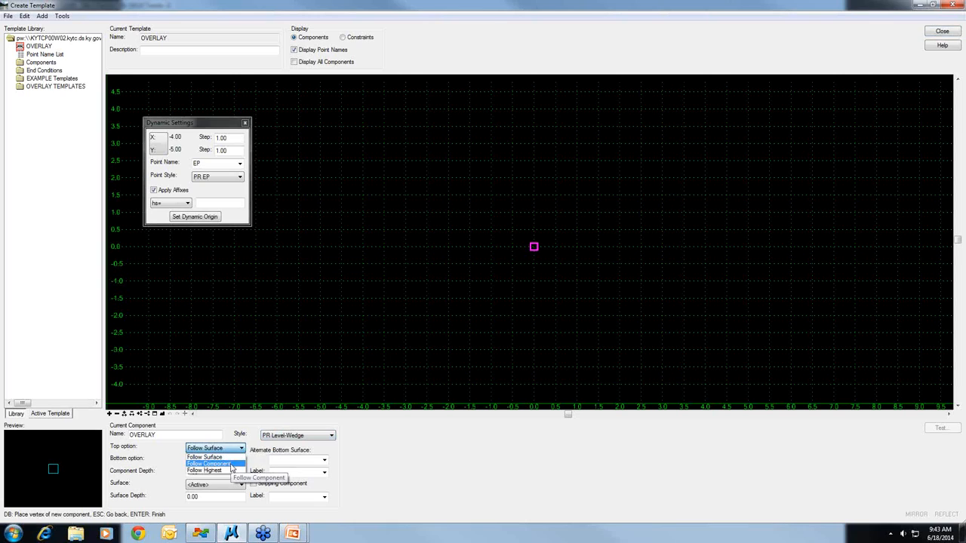
left_click(238, 464)
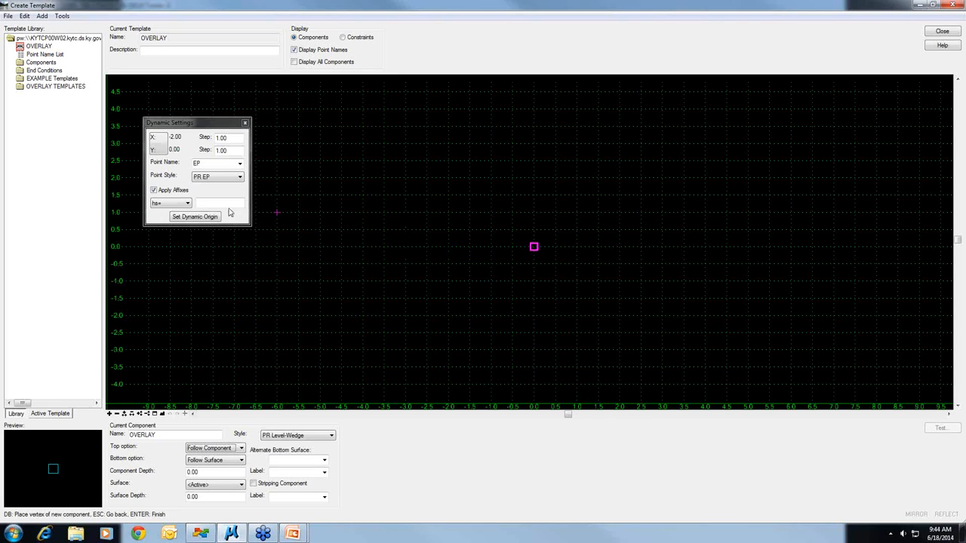
- Place the left EP vertex of the OVERLAY component at absolute coordinates X -12, Y -0.24
left_click(186, 204)
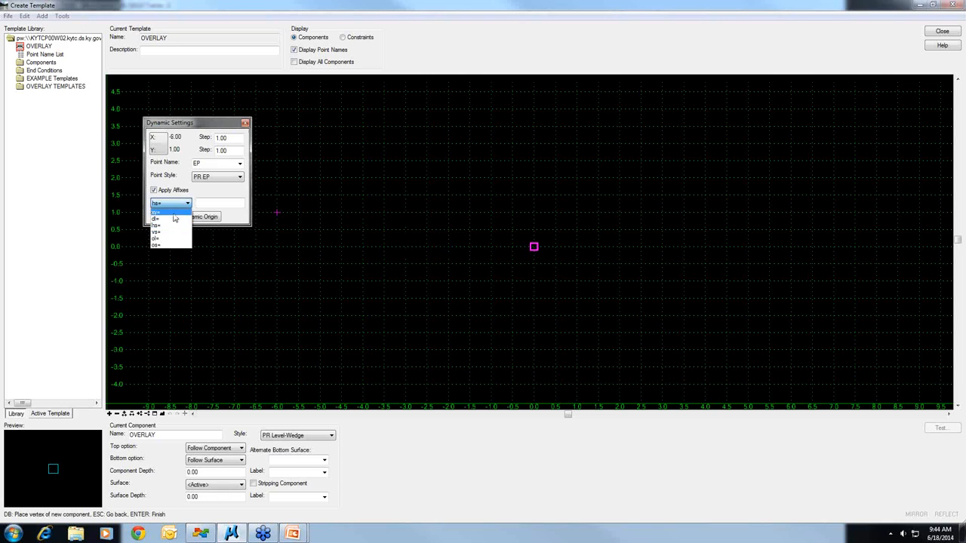
left_click(171, 214)
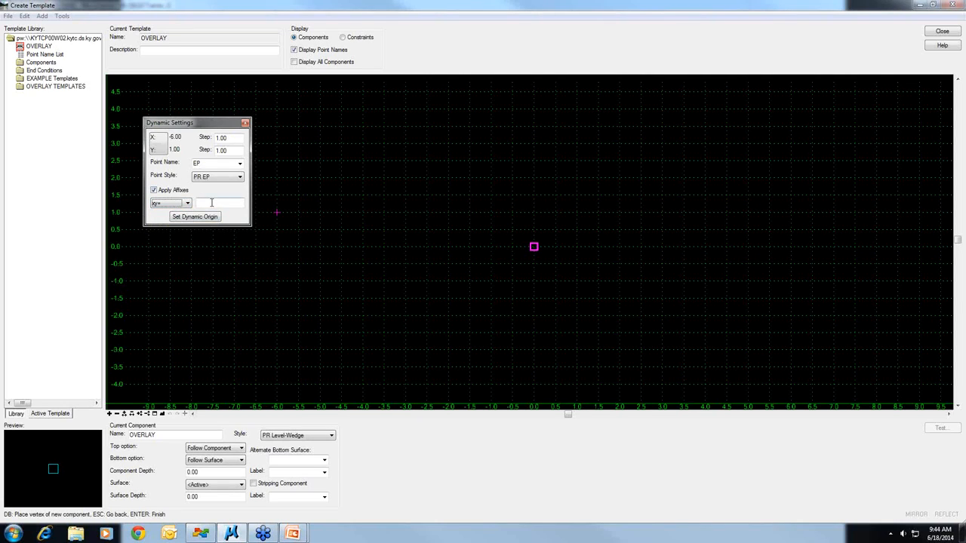
left_click(211, 203)
type("-12,-24")
key("Return")
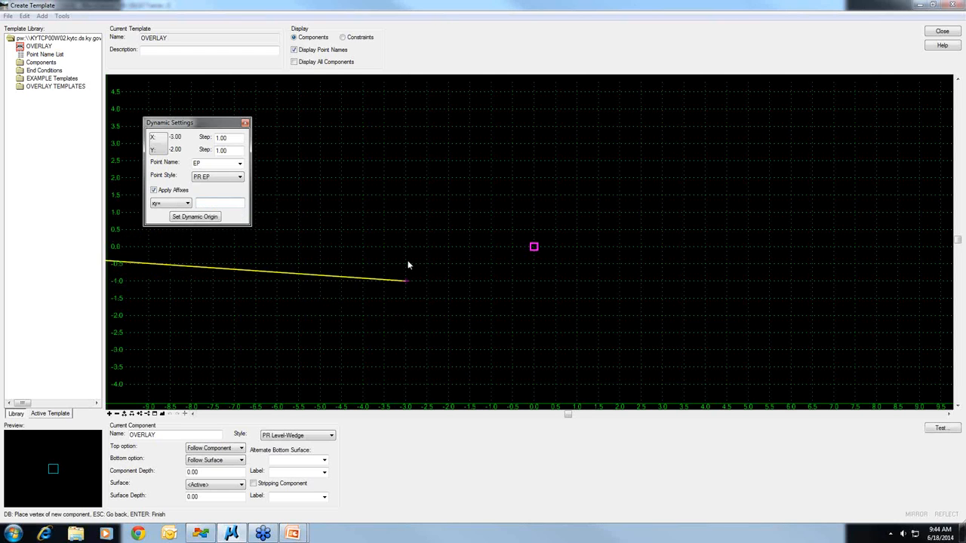
scroll(408, 264, "down", 2)
scroll(414, 259, "up", 3)
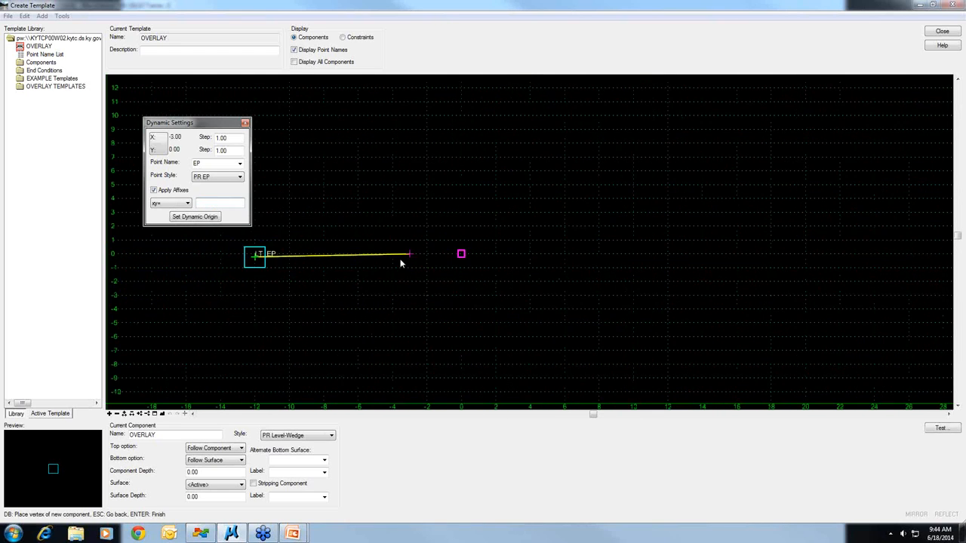
- Add a CL vertex at the template origin, offset from the left EP by 12 horizontally at a 2% slope
left_click(186, 204)
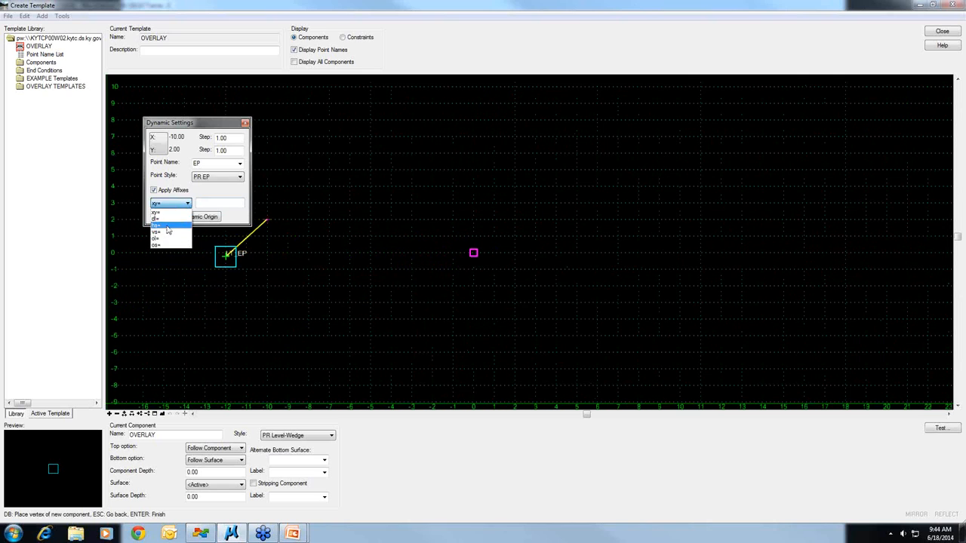
left_click(168, 229)
left_click(239, 164)
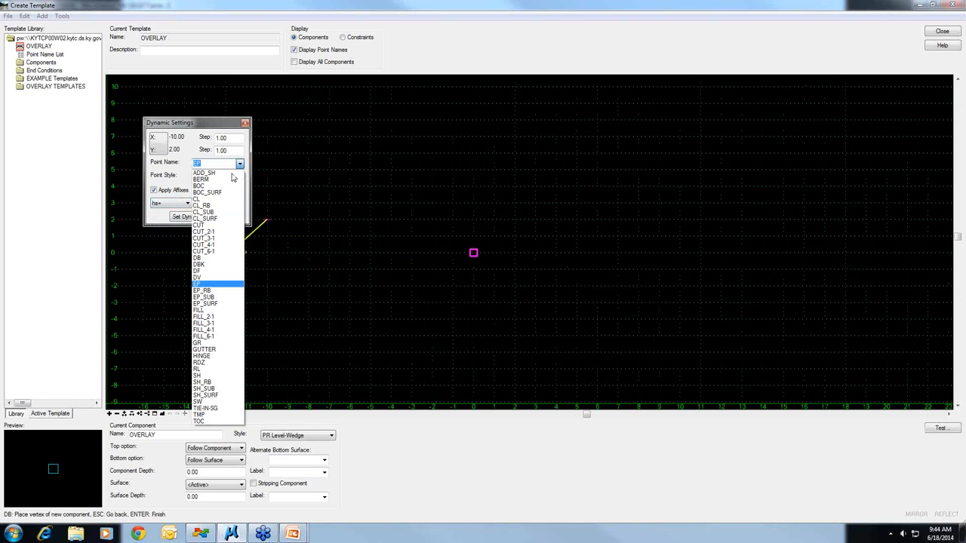
left_click(221, 199)
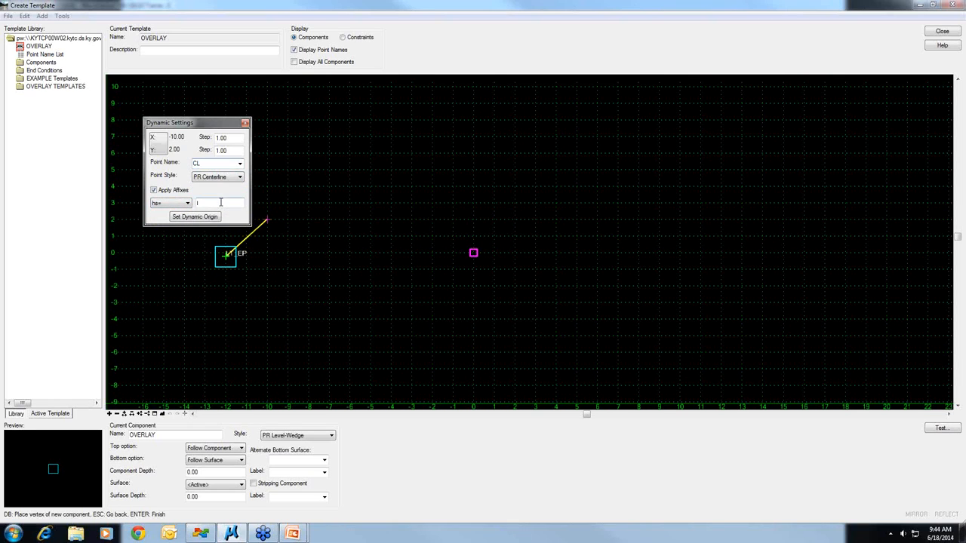
left_click(225, 204)
type("12.02")
left_click(473, 253)
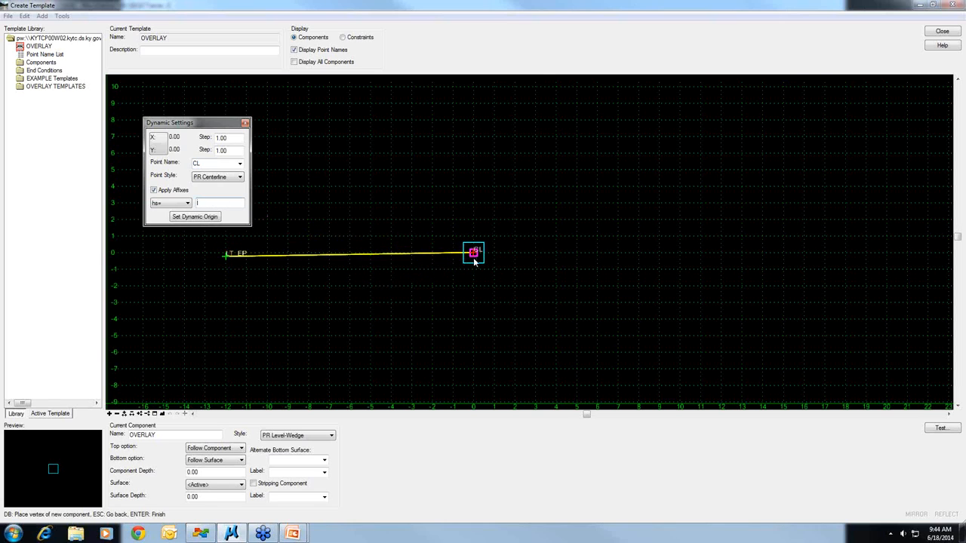
scroll(474, 252, "up", 3)
scroll(473, 248, "down", 3)
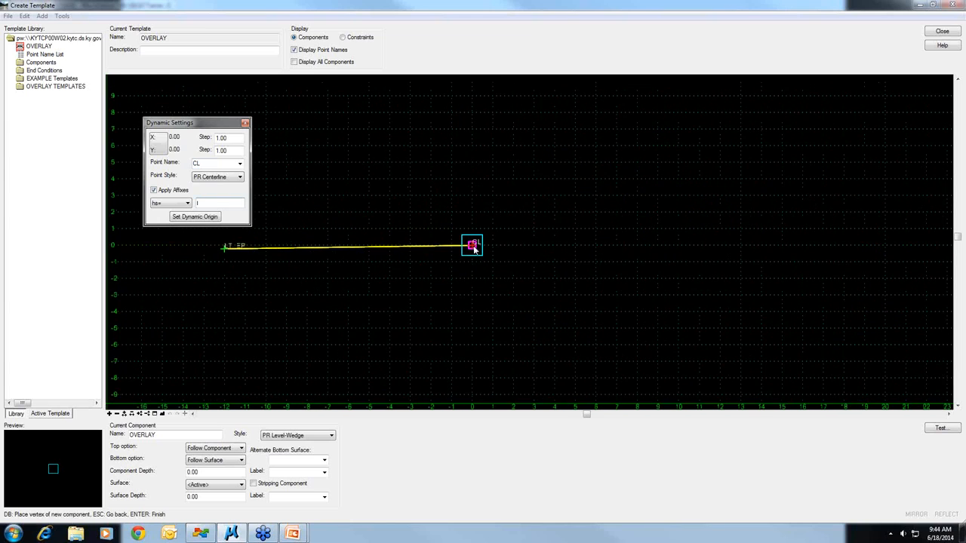
- Add the right EP vertex at a horizontal distance of 12 and a slope of -.02 from the CL point
left_click(240, 164)
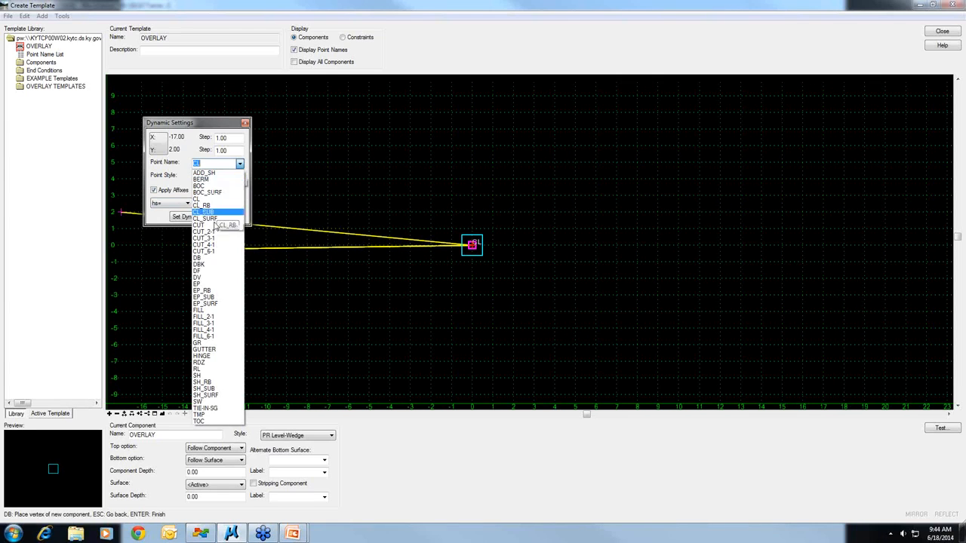
left_click(203, 284)
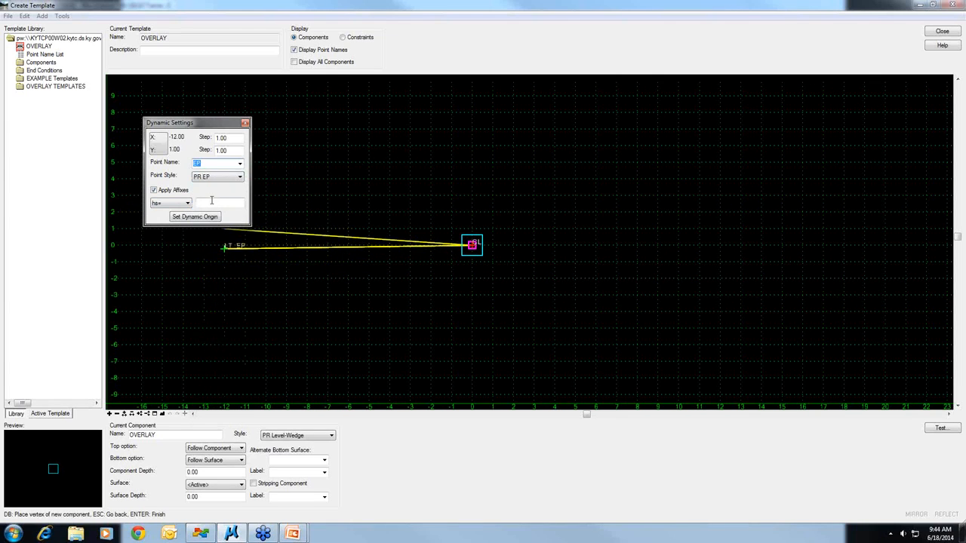
left_click(211, 201)
type("12:-.02")
key("BackSpace")
key("Return")
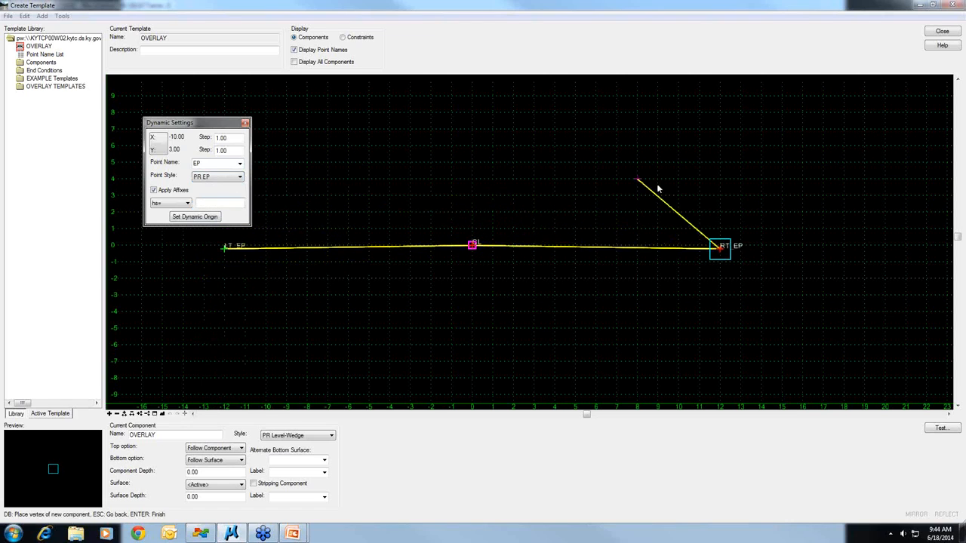
- Finish the OVERLAY component and delete both constraints from its CL point
right_click(660, 183)
left_click(708, 192)
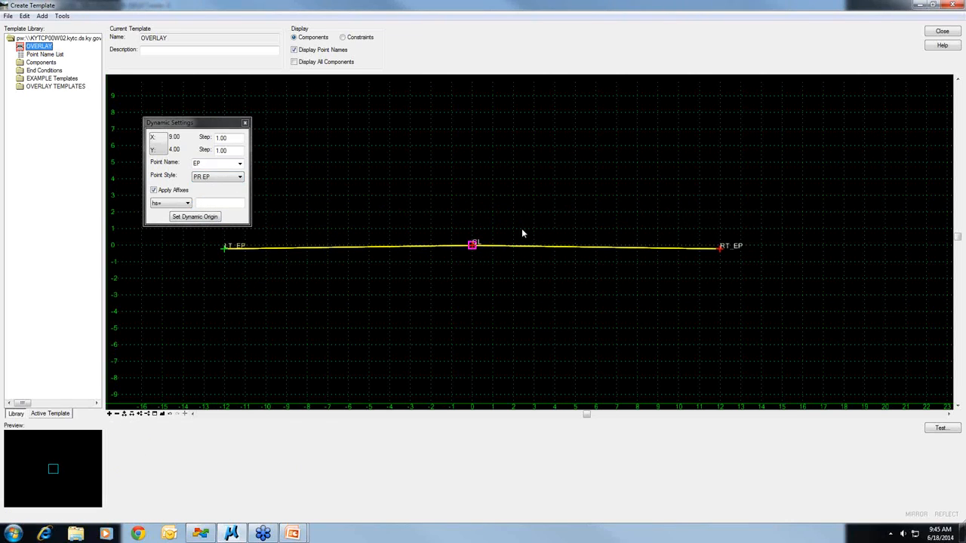
right_click(474, 247)
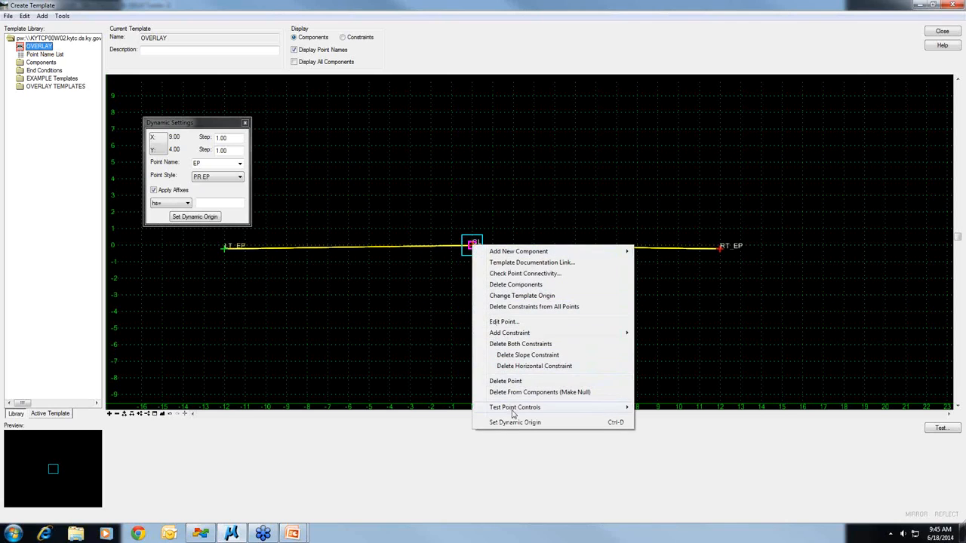
left_click(521, 345)
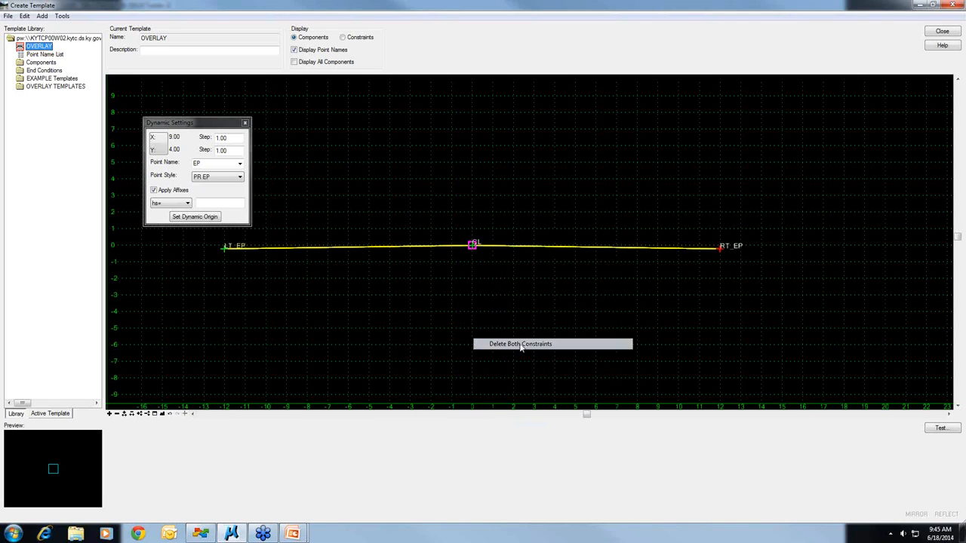
- Constrain the LT_EP point to parent CL with a Horizontal and a Slope constraint, and apply the changes
right_click(224, 253)
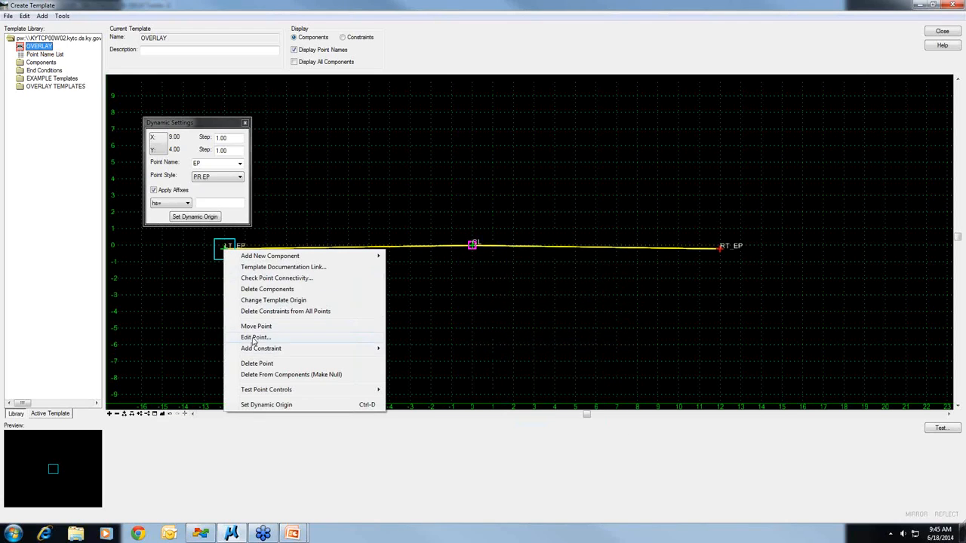
left_click(262, 337)
left_click_drag(509, 147, 856, 121)
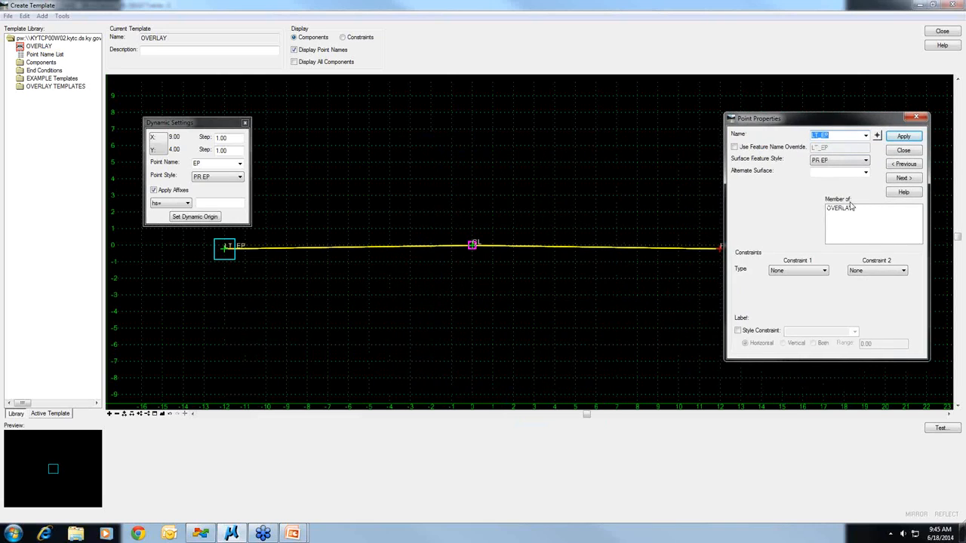
left_click(824, 271)
left_click(816, 288)
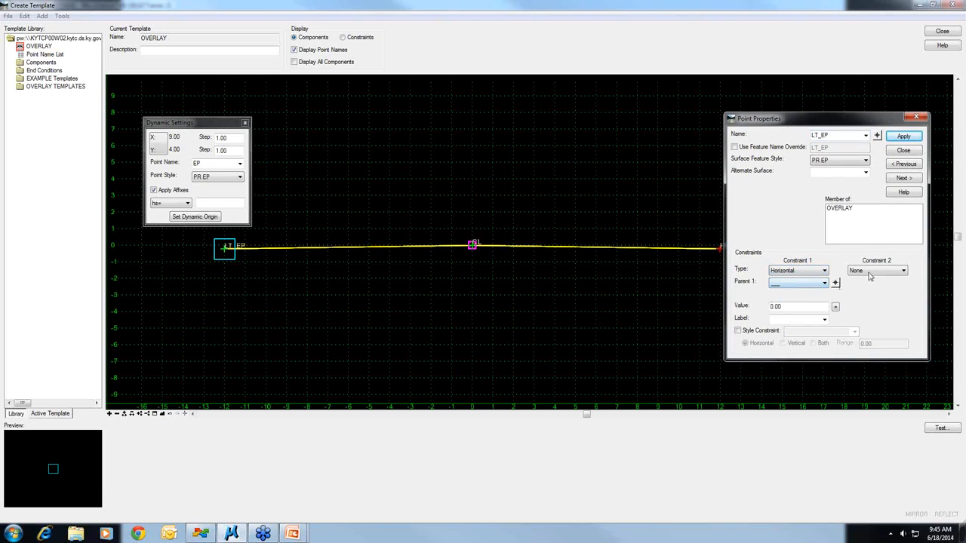
left_click(875, 271)
left_click(860, 300)
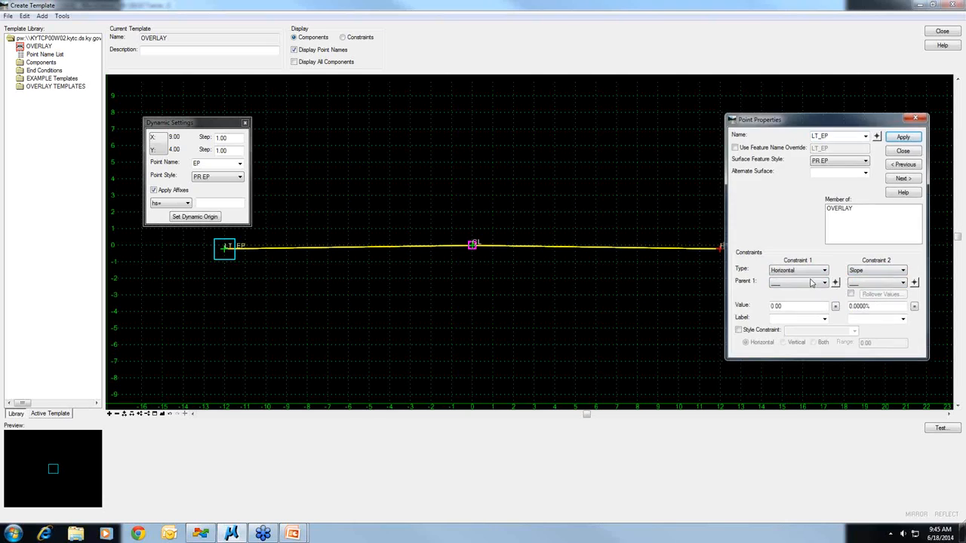
left_click(915, 283)
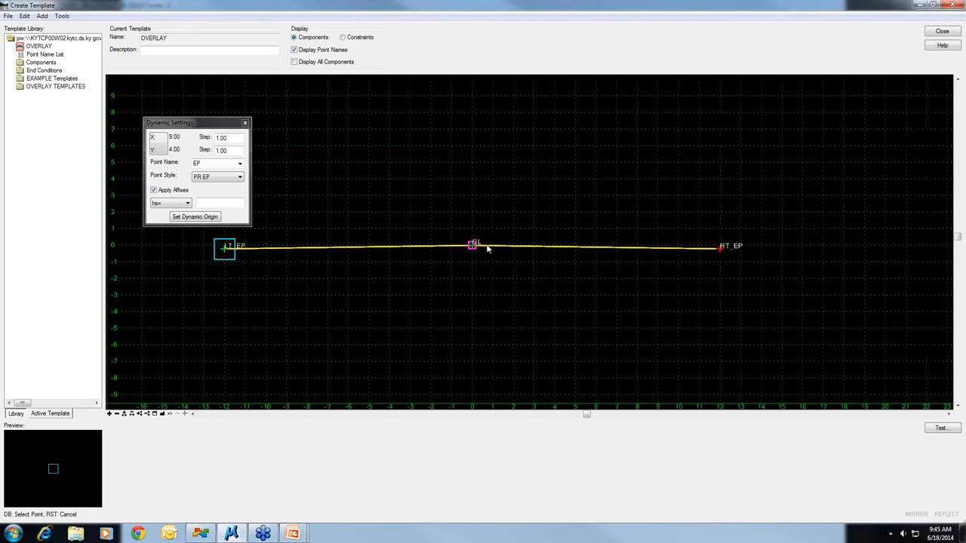
left_click(473, 245)
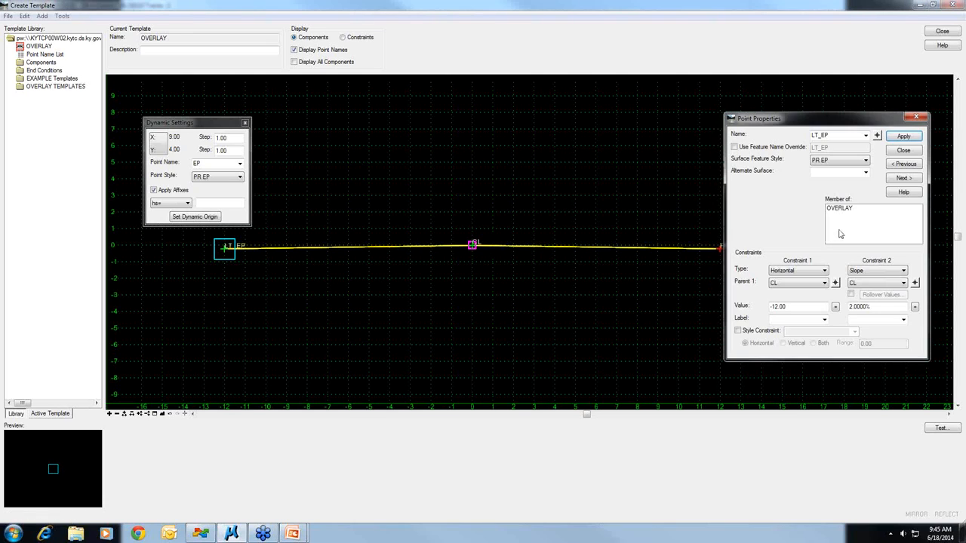
left_click(905, 138)
left_click(904, 150)
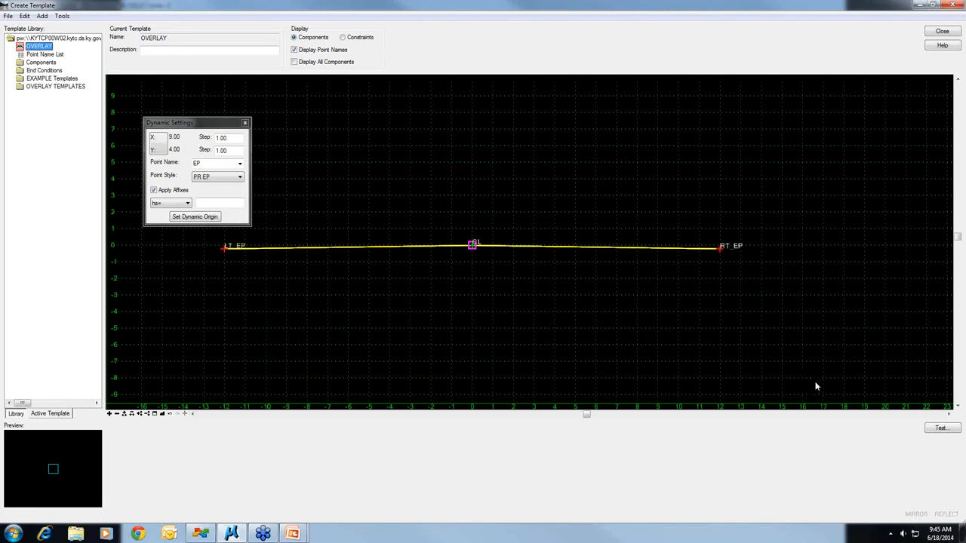
- Test the template against the active surface, first at 0% and again at a 2% surface slope
left_click(936, 429)
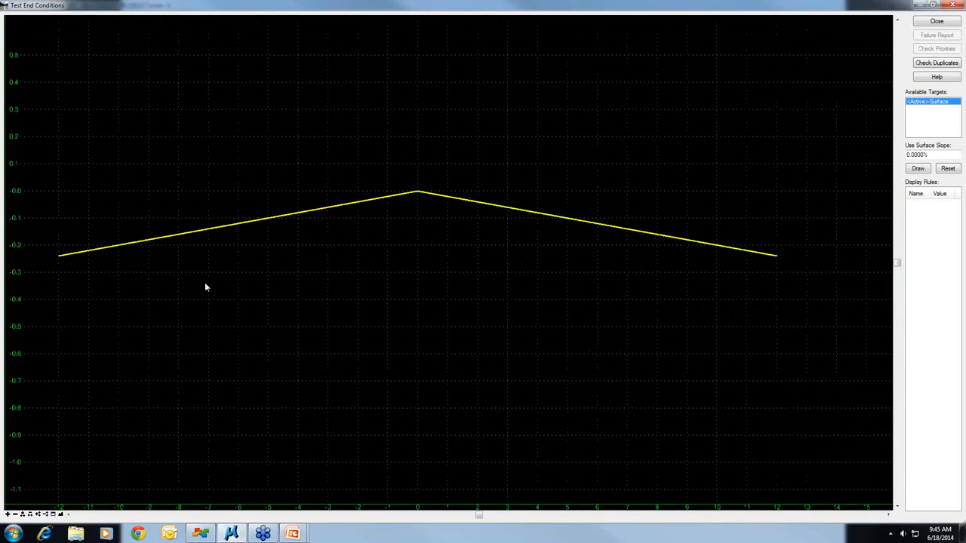
left_click(920, 169)
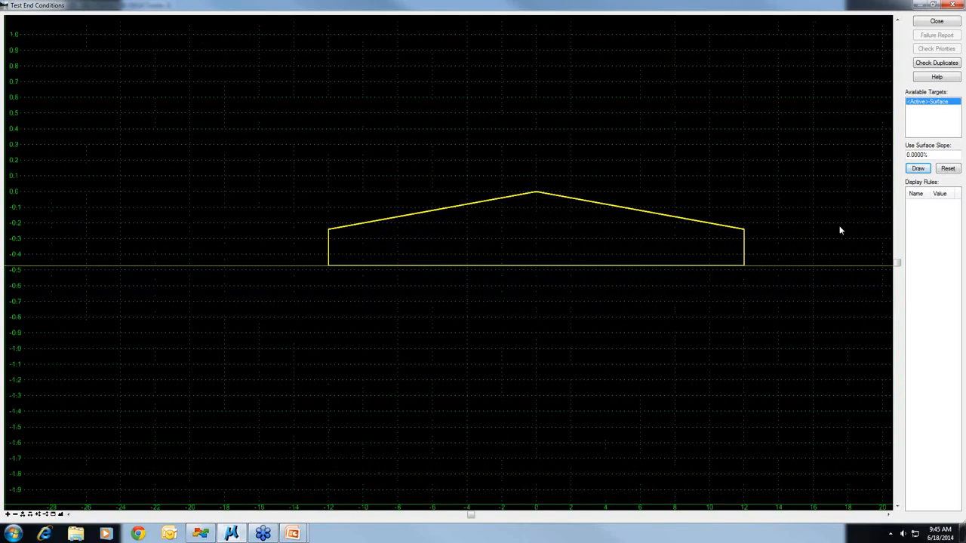
left_click_drag(911, 156, 908, 157)
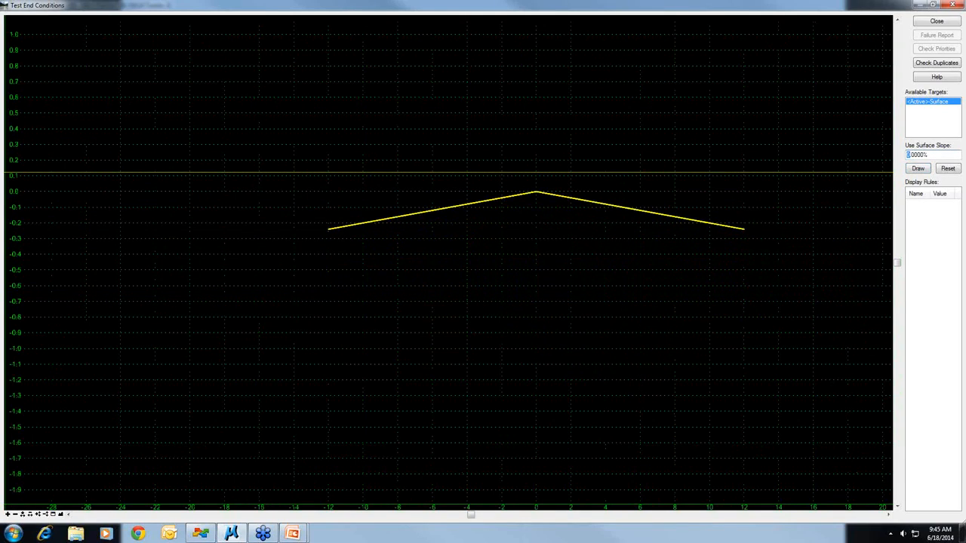
type("32")
key("Tab")
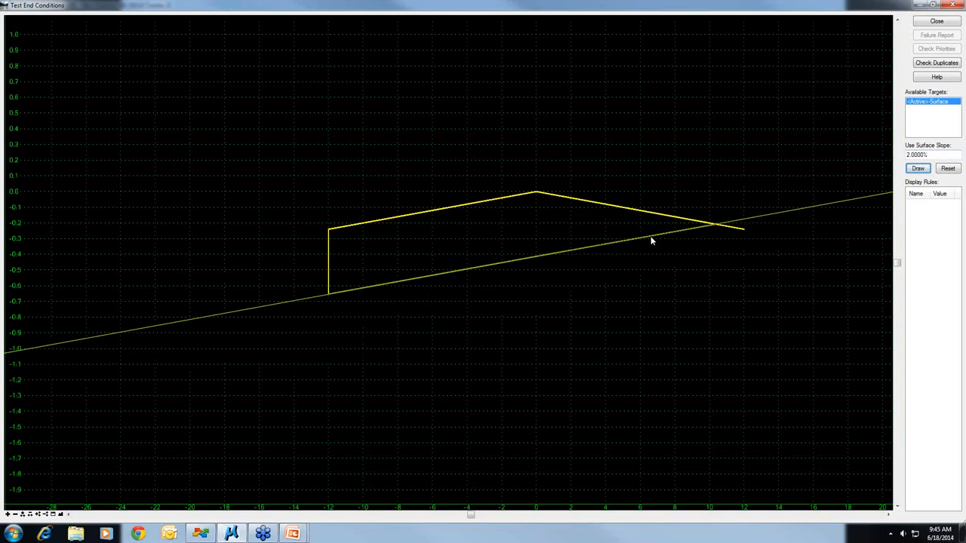
mouse_move(708, 224)
left_click(927, 24)
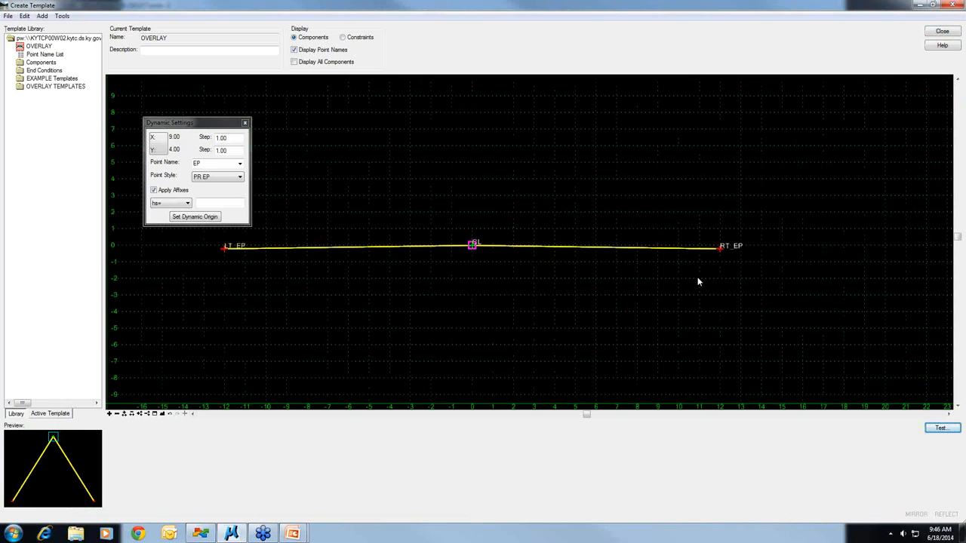
- Open the component properties of the OVERLAY component
key("super")
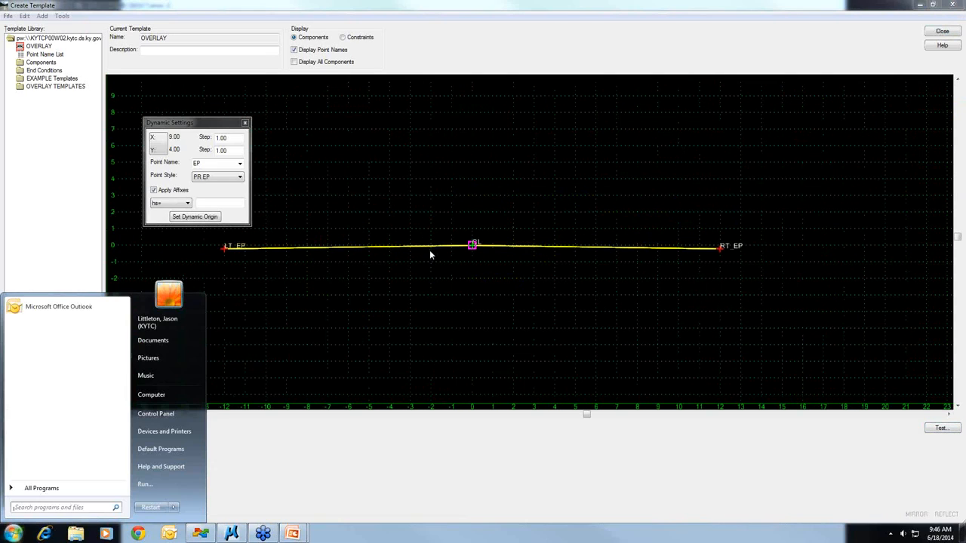
key("Escape")
double_click(430, 252)
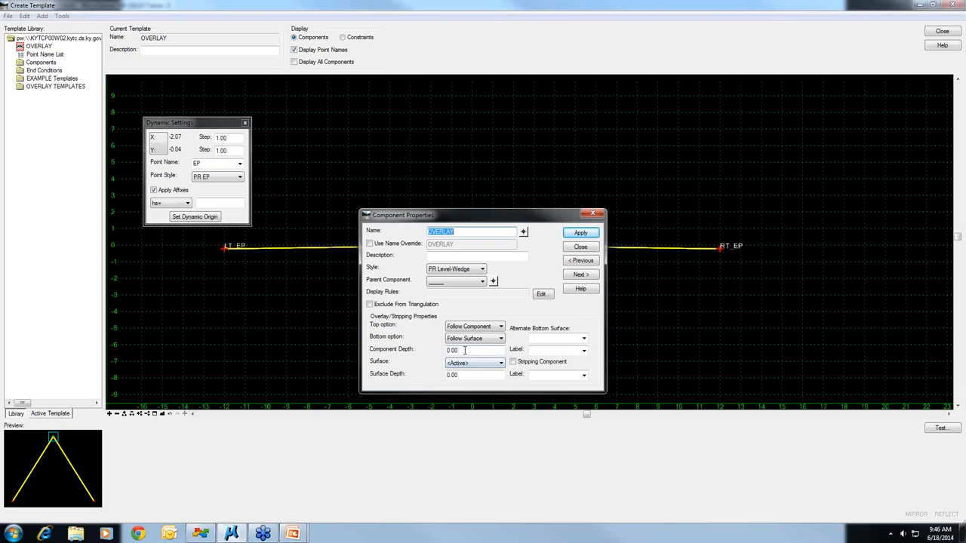
left_click(462, 350)
type(".5")
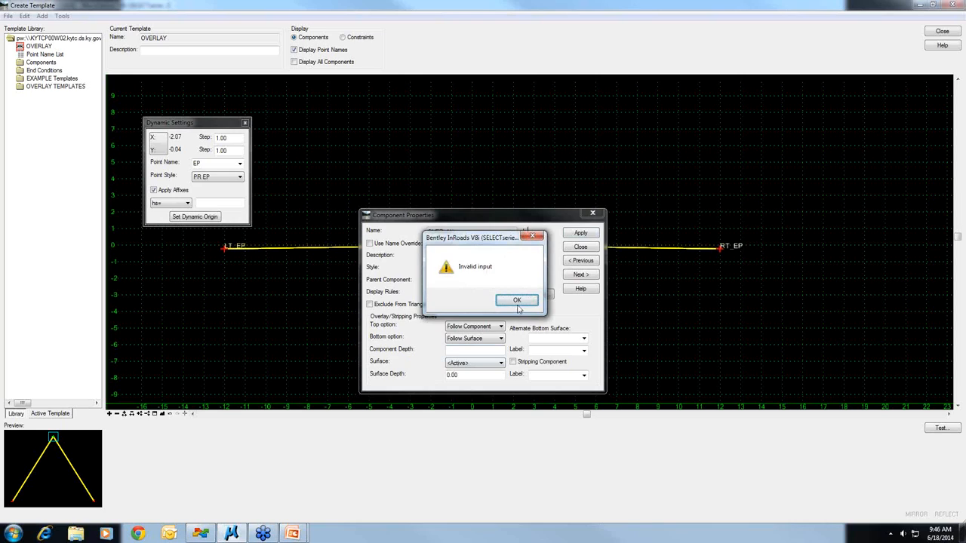
left_click(517, 302)
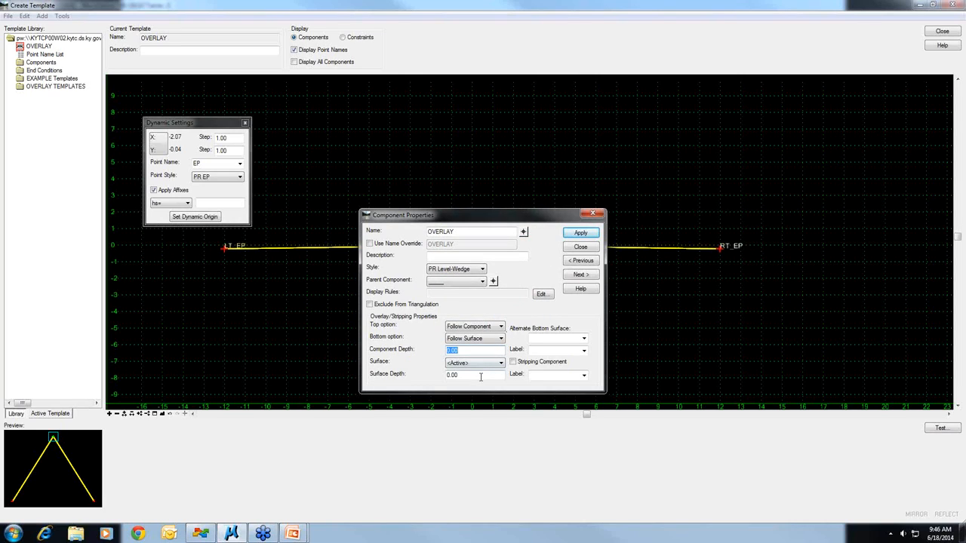
- Set the OVERLAY component's surface depth to 0.50 and apply the change
left_click_drag(468, 375, 414, 380)
type("0.50")
key("Tab")
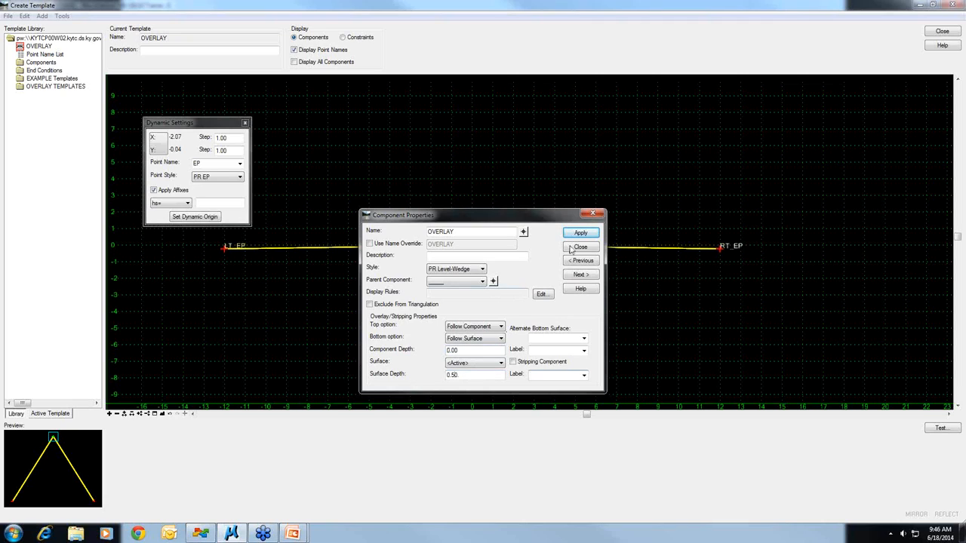
left_click(579, 233)
left_click(580, 247)
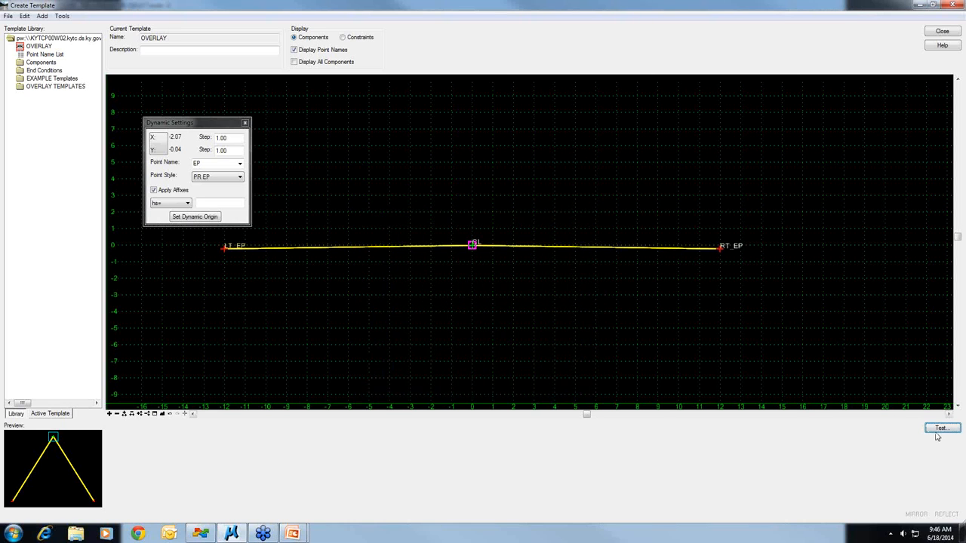
- Retest the template with its new surface depth against the active surface at a 2% slope
left_click(939, 429)
left_click(918, 168)
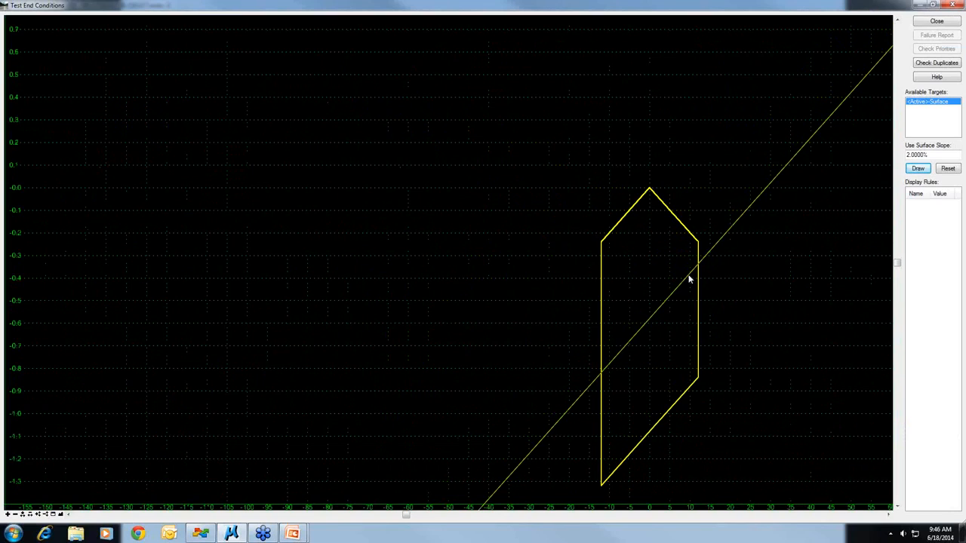
left_click(933, 23)
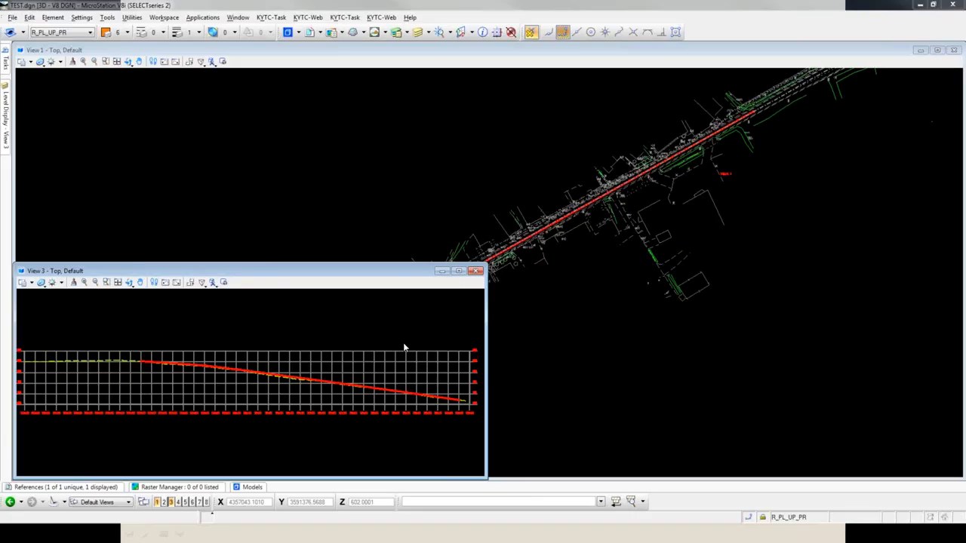
- Switch to the PowerPoint slideshow, review the Stripping Components settings slide, and return to the template editor
key("super+Tab")
left_click(383, 279)
left_click(815, 295)
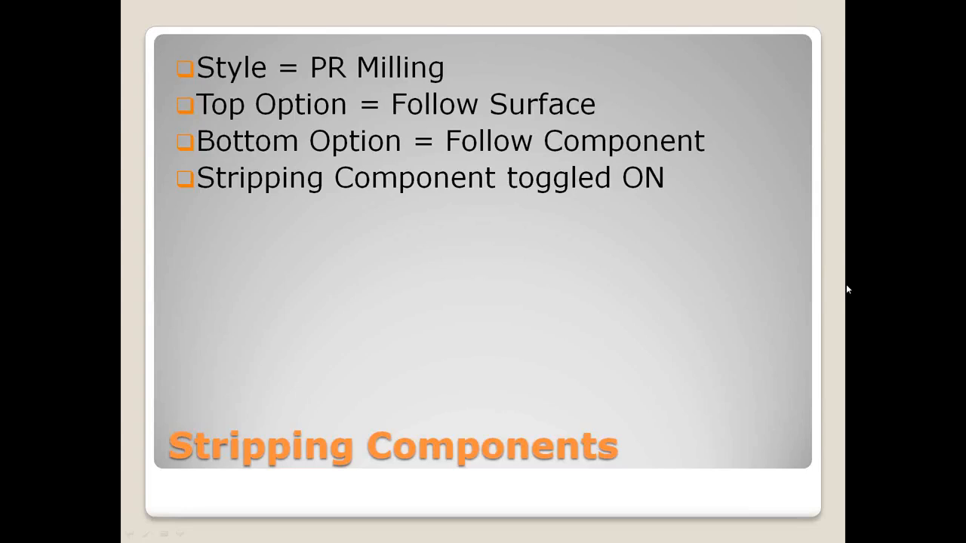
left_click(847, 285)
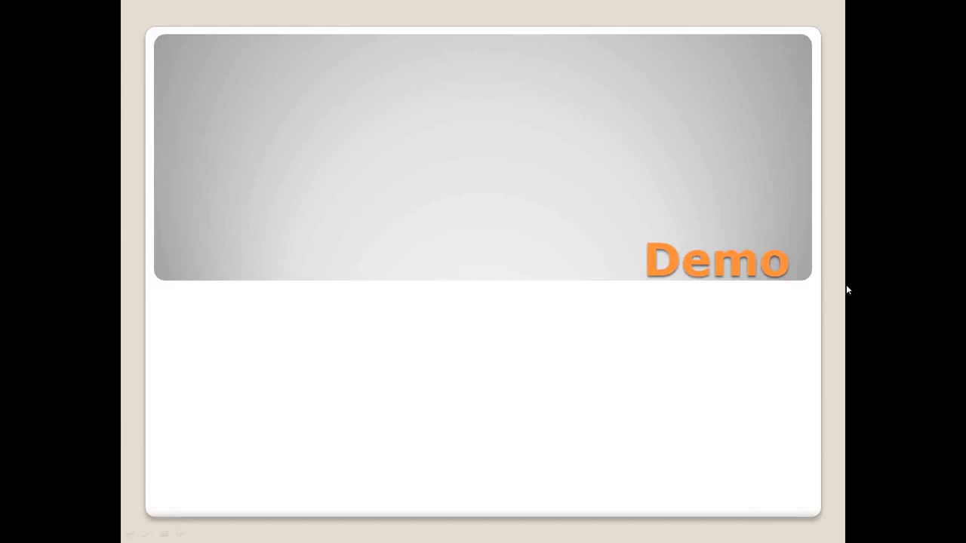
key("super+Tab")
left_click(443, 261)
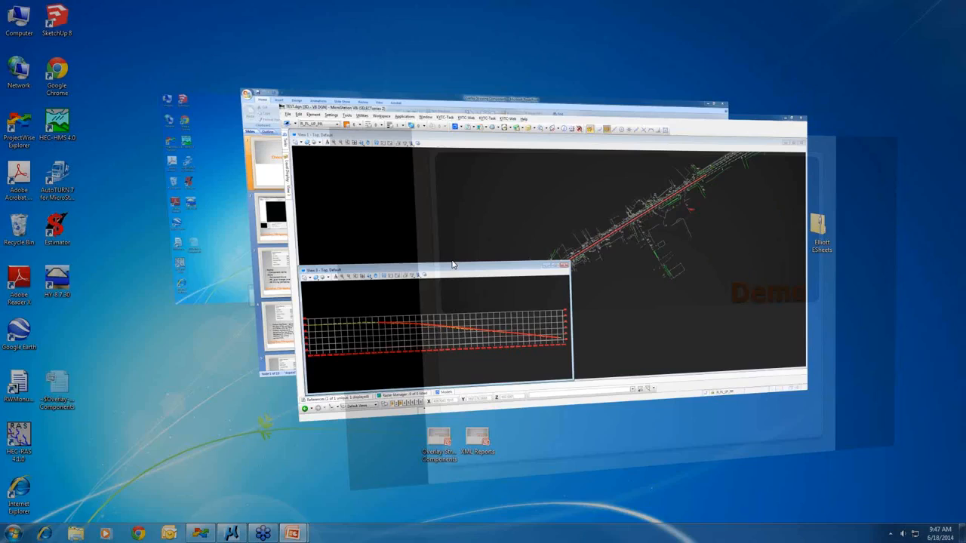
- Create a new template named STRIPPPPING at the root of the template library
right_click(59, 39)
mouse_move(80, 45)
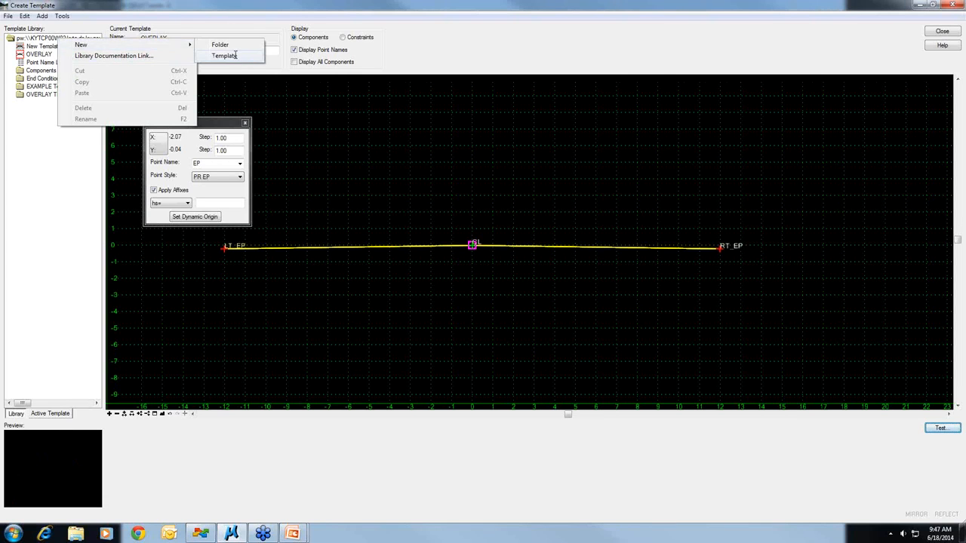
left_click(223, 56)
type("SSS")
key("BackSpace")
key("BackSpace")
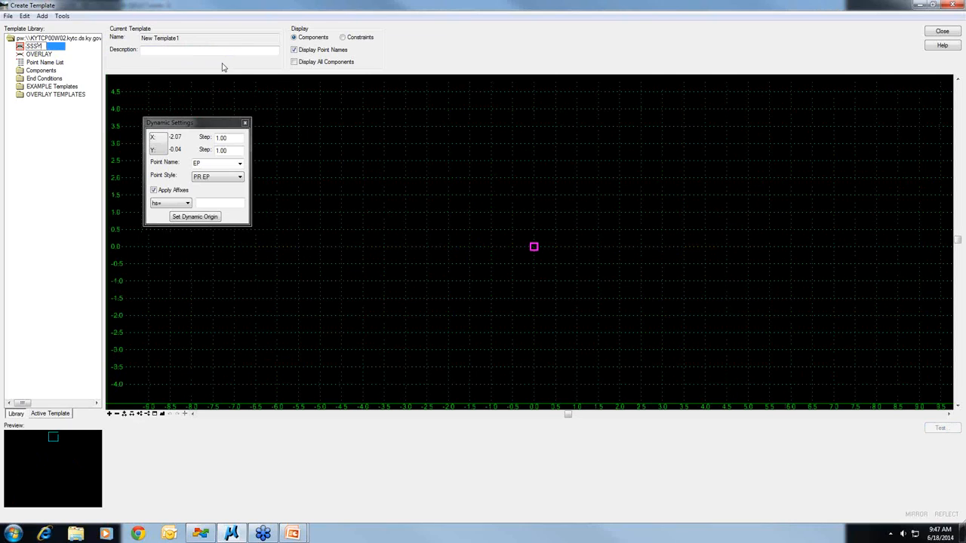
type("TRIPPPPING")
key("Return")
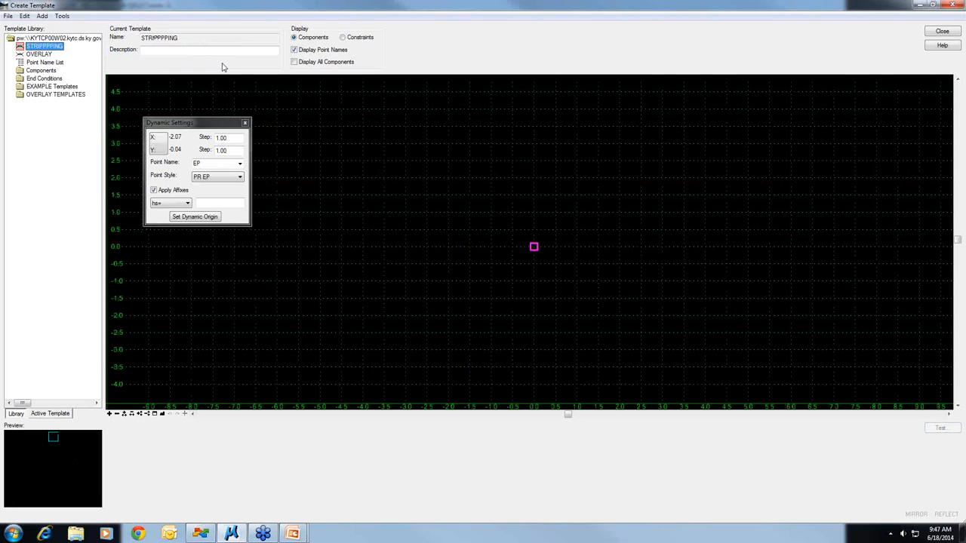
- Start a new overlay/stripping component named STRIPPING with the PR Milling style
right_click(344, 177)
mouse_move(425, 181)
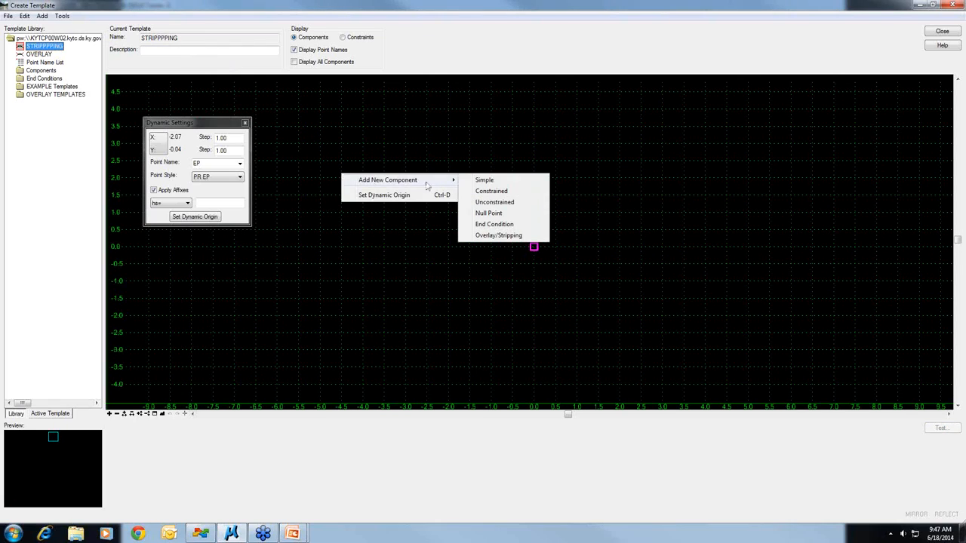
left_click(498, 236)
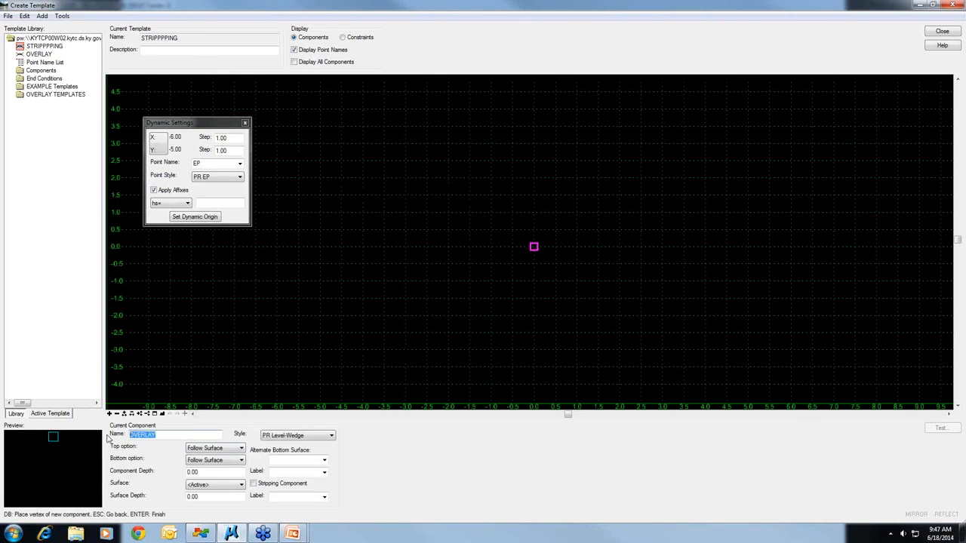
type("STRIPPING")
key("Tab")
type("PP")
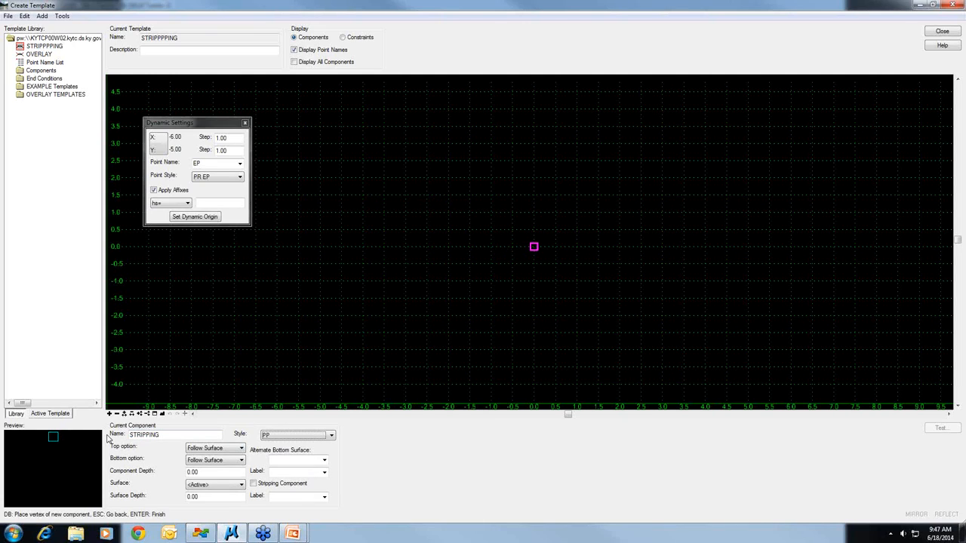
left_click(315, 437)
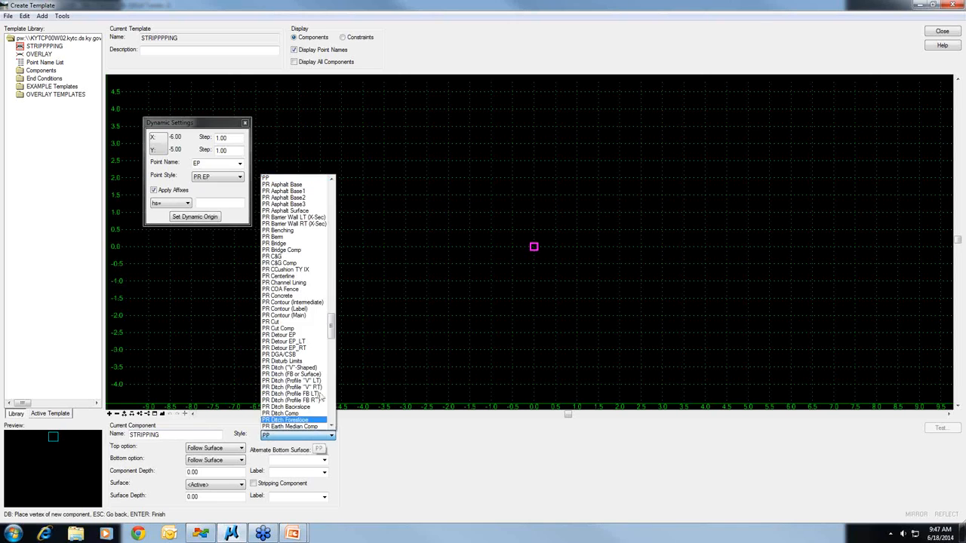
scroll(316, 326, "down", 3)
left_click_drag(333, 324, 332, 352)
left_click(298, 326)
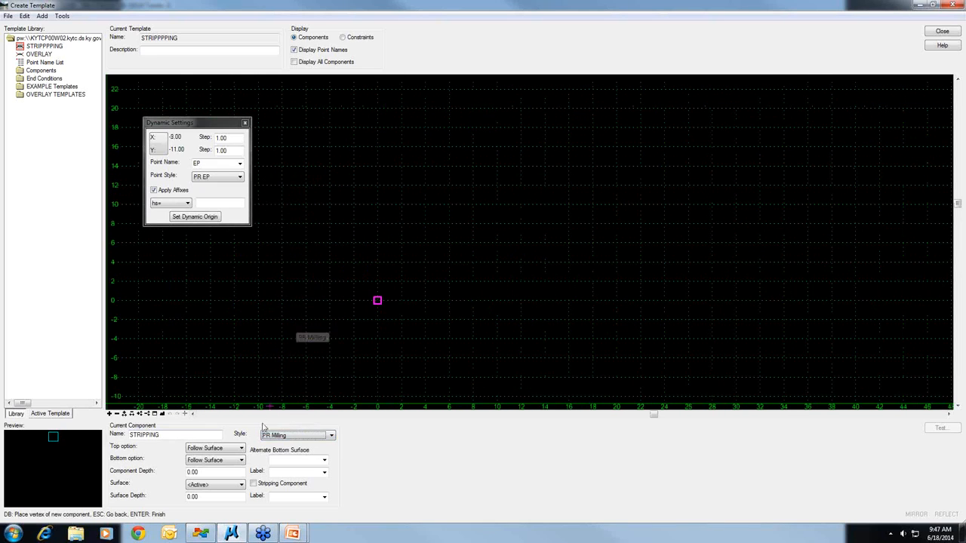
- Set the component's bottom option to Follow Component and enable it as a stripping component
left_click(240, 461)
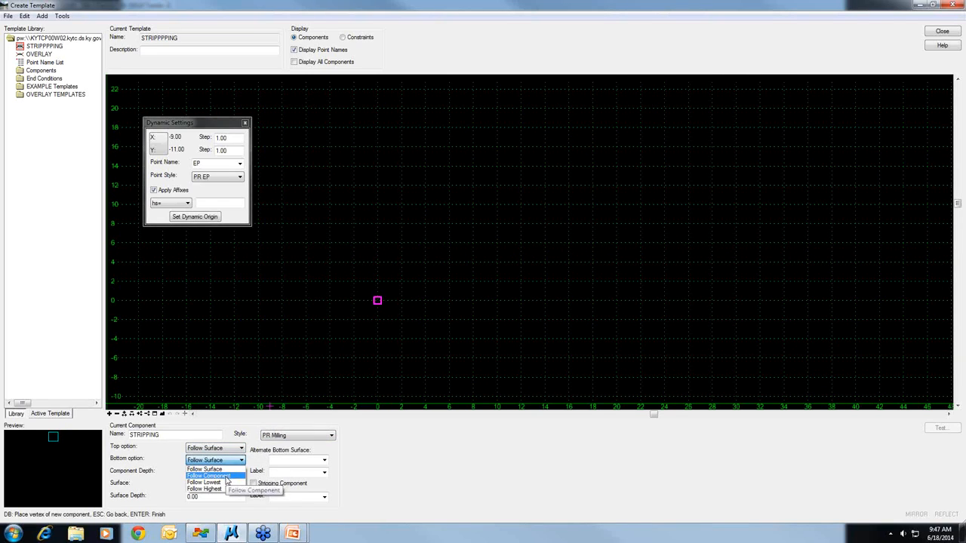
left_click(219, 476)
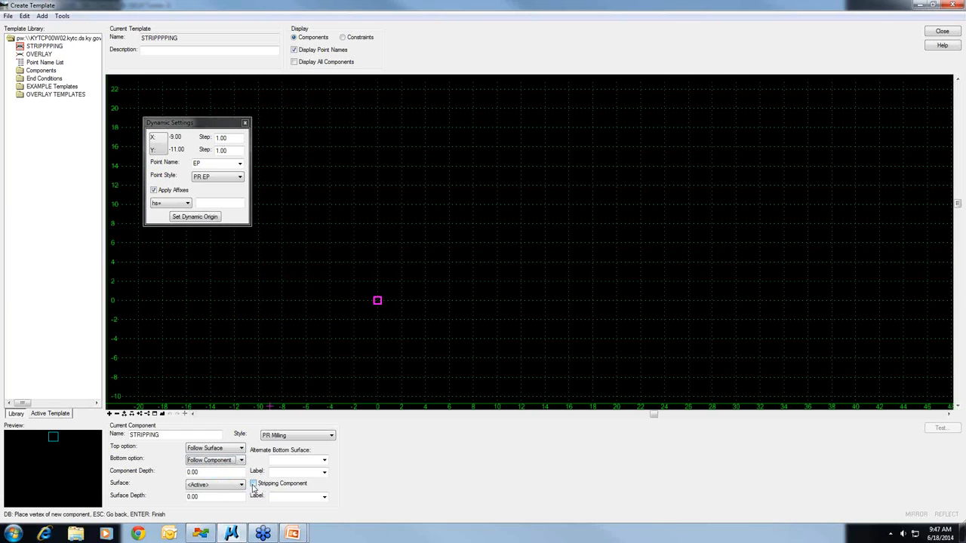
left_click(253, 484)
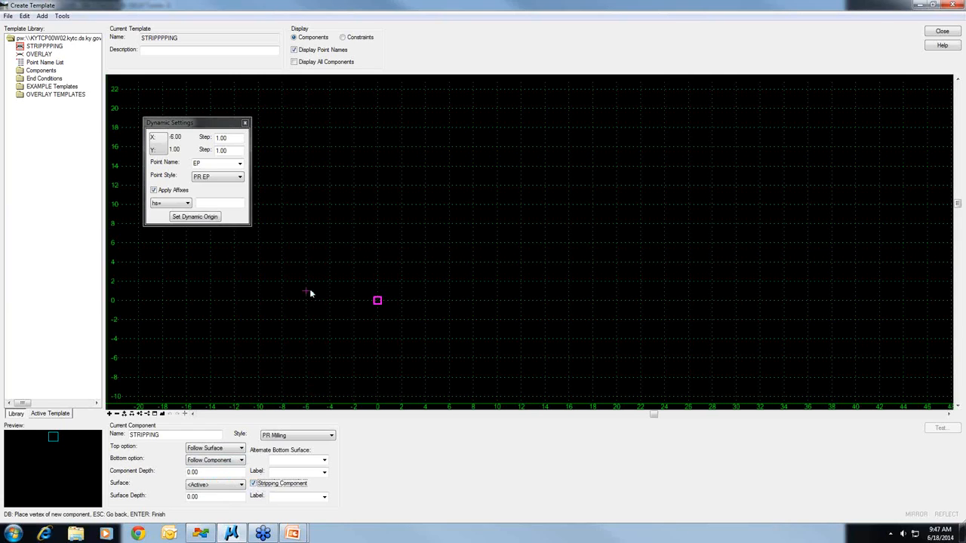
- Place the component's first EP point by absolute coordinates at -12, -0.24
left_click(171, 204)
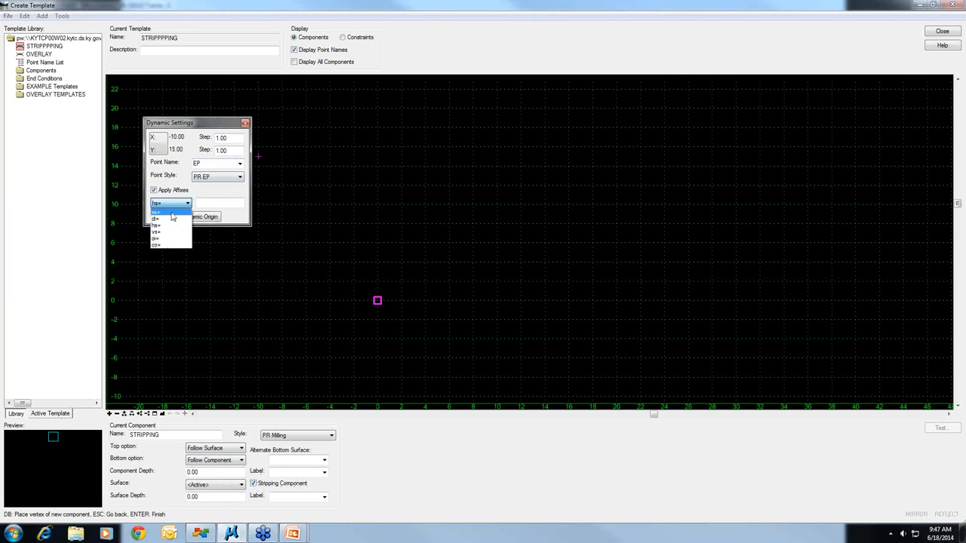
left_click(172, 212)
left_click(213, 202)
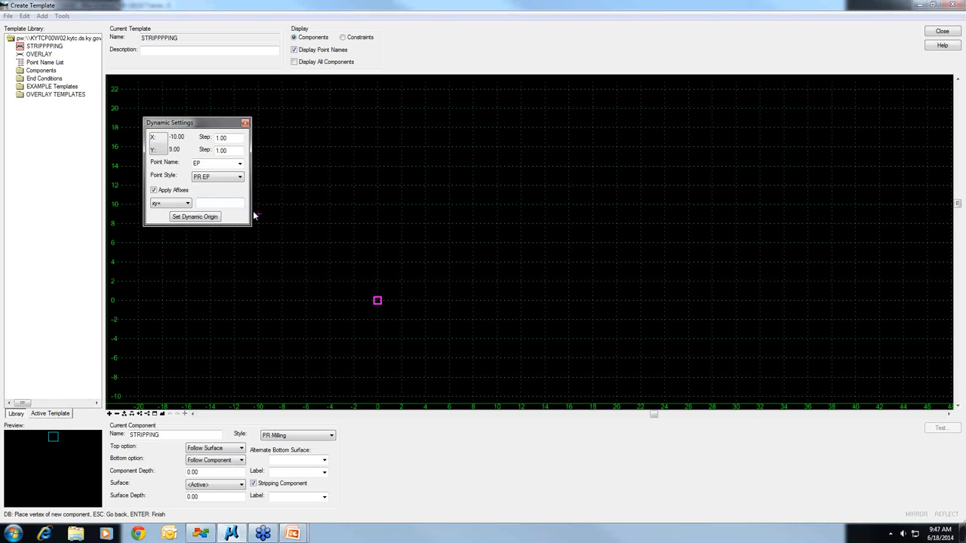
type("-1222")
key("Left")
key("Left")
key("Left")
key("Left")
key("Left")
key("BackSpace")
key("BackSpace")
key("BackSpace")
key("BackSpace")
key("Return")
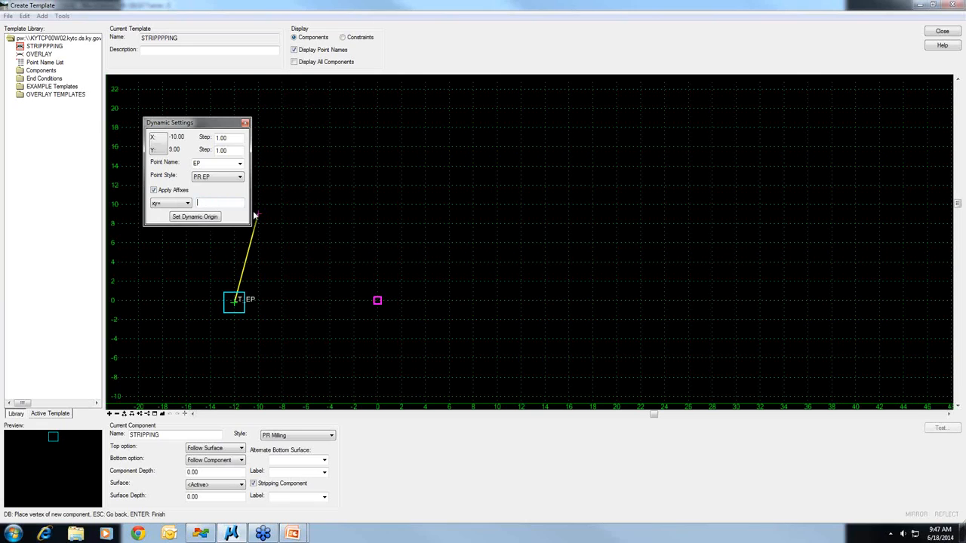
- Place the CL point at the template origin, 12 across at a 0.02 slope from the first edge point
left_click(240, 163)
left_click(202, 190)
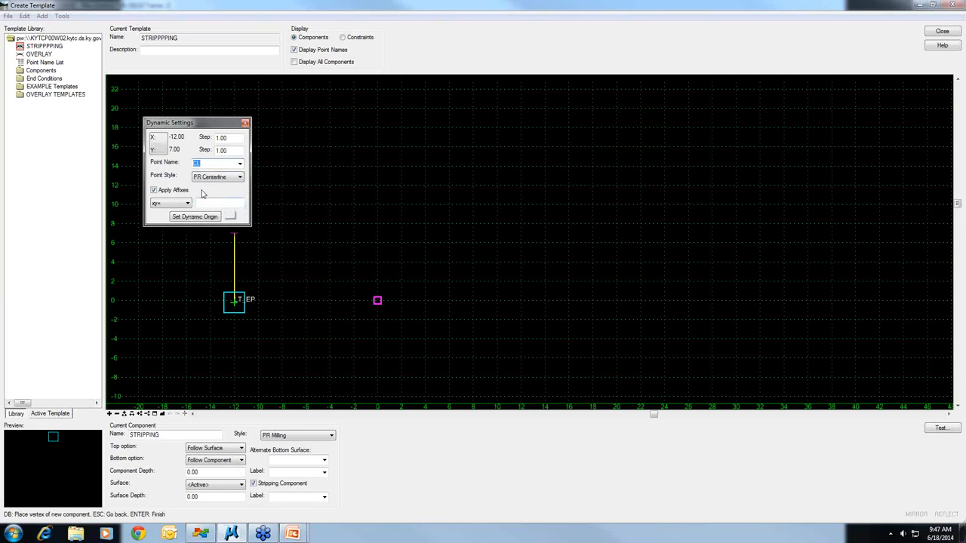
left_click(181, 204)
left_click(175, 228)
left_click(204, 203)
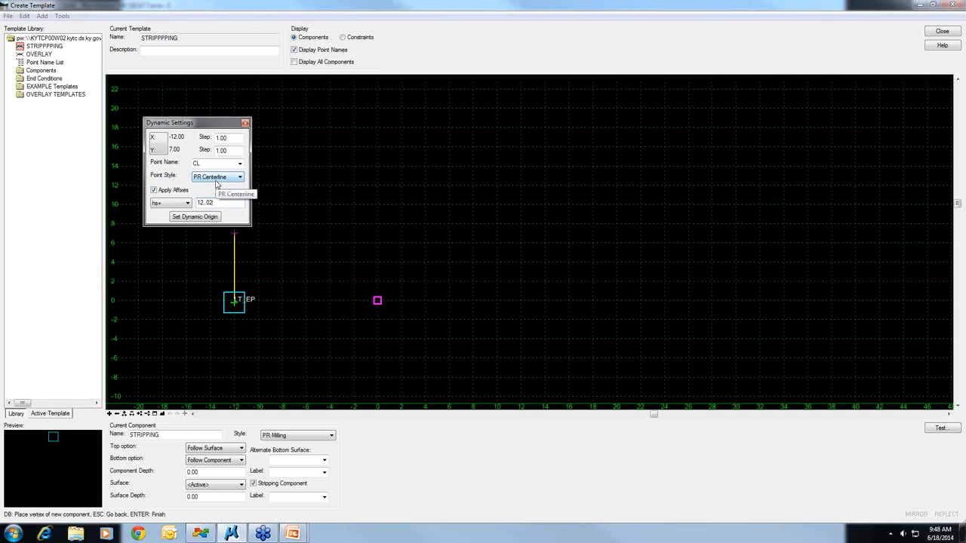
left_click(378, 300)
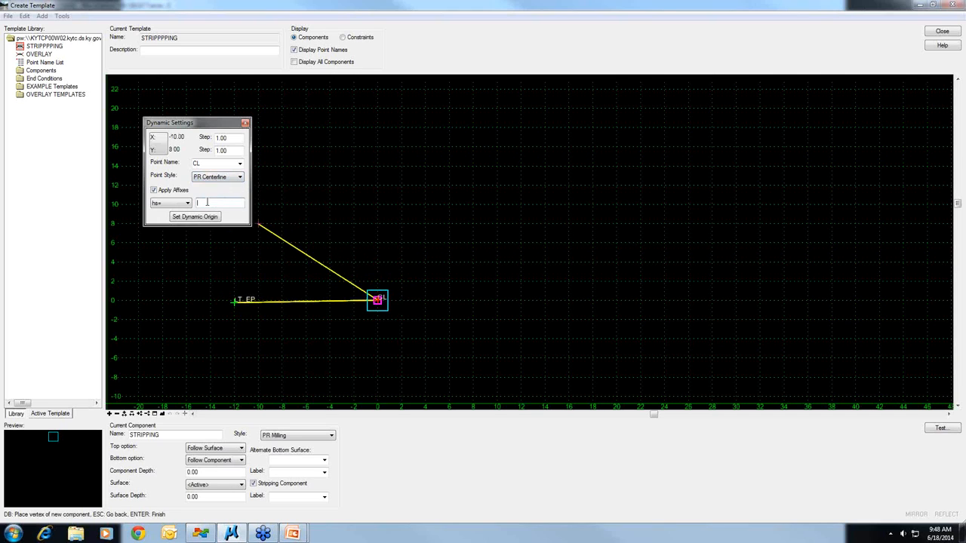
- Place the second EP point 12 across at a -0.02 slope from CL and finish the component
left_click(238, 164)
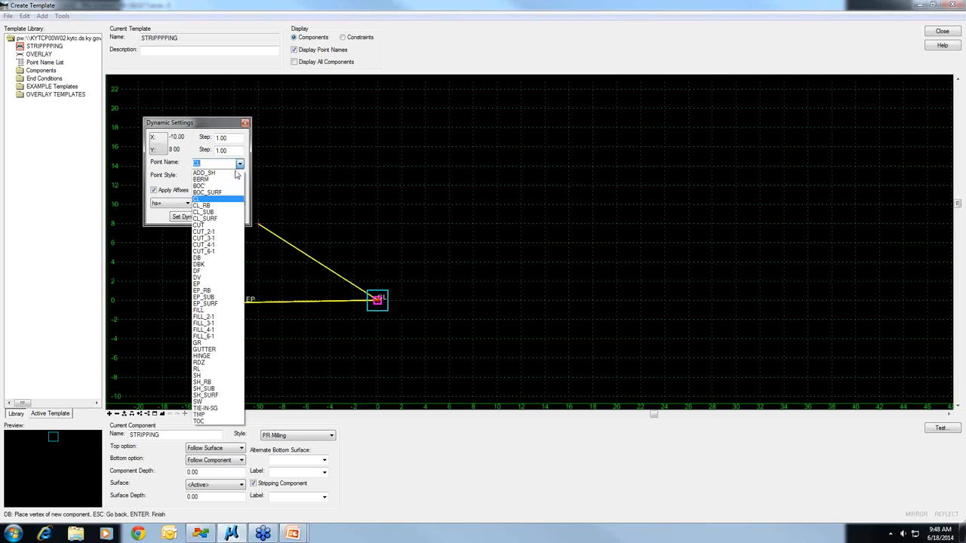
left_click(216, 285)
left_click(206, 202)
type("12,-02")
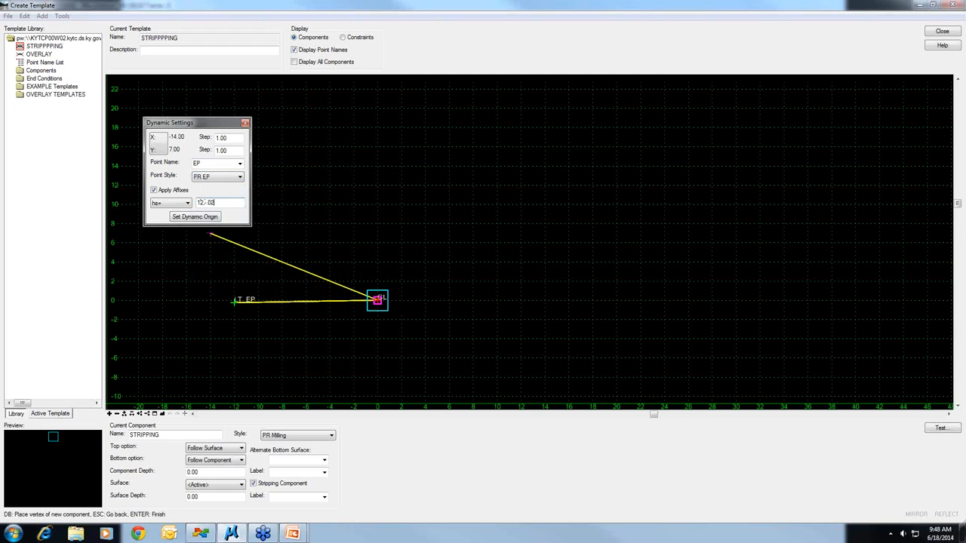
key("Return")
right_click(569, 225)
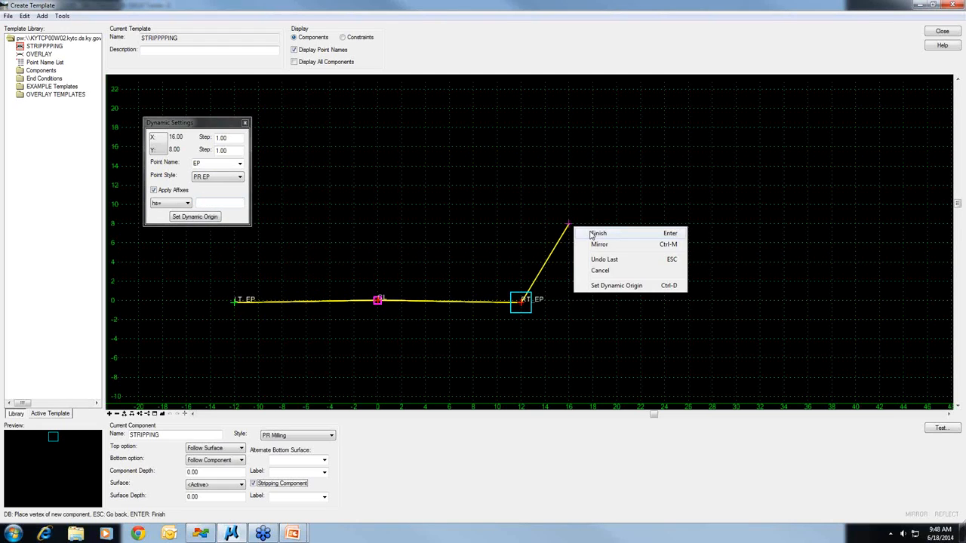
left_click(598, 234)
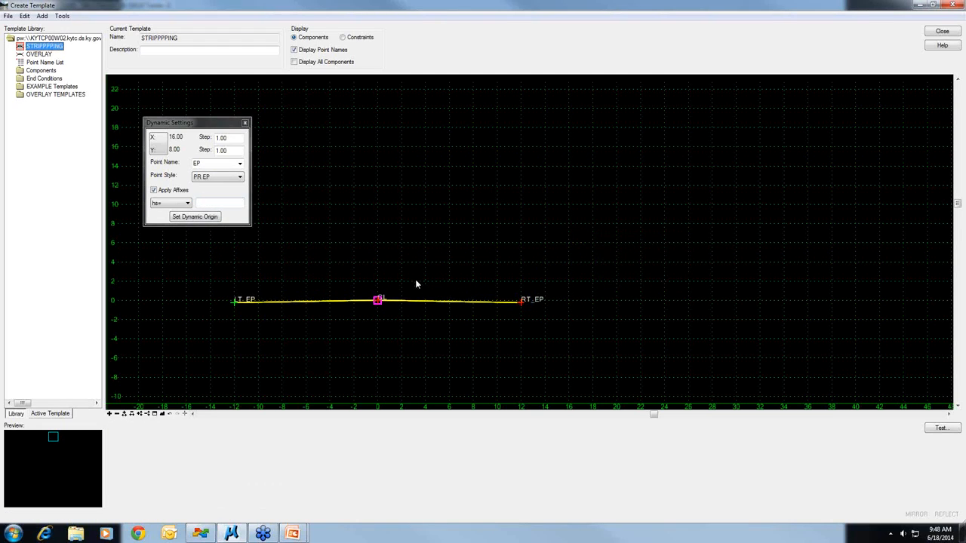
- Delete the CL point's constraints and constrain LT_EP to CL with a horizontal value of -12.00 and a slope of 2.0000%
right_click(377, 302)
left_click(429, 401)
double_click(237, 302)
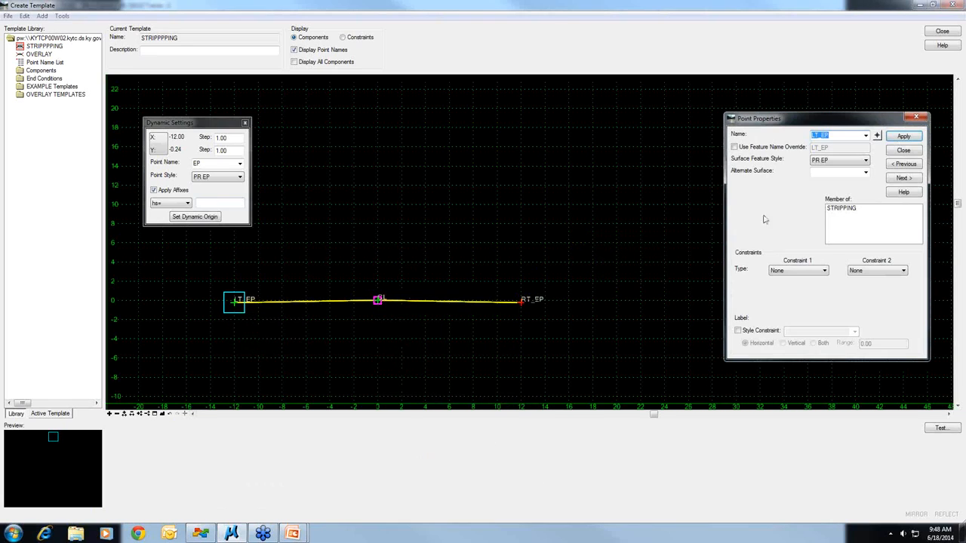
left_click(812, 272)
left_click(785, 283)
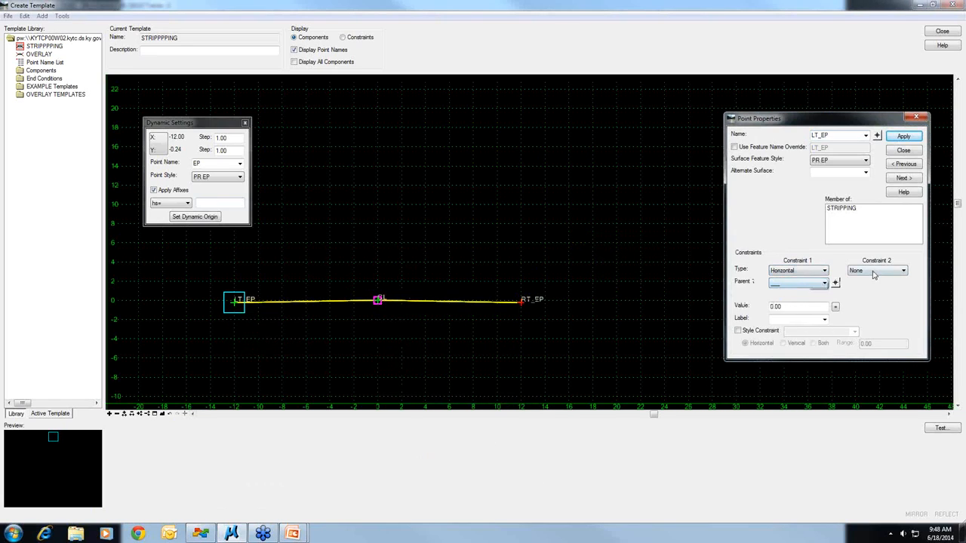
left_click(874, 273)
left_click(868, 301)
left_click(835, 284)
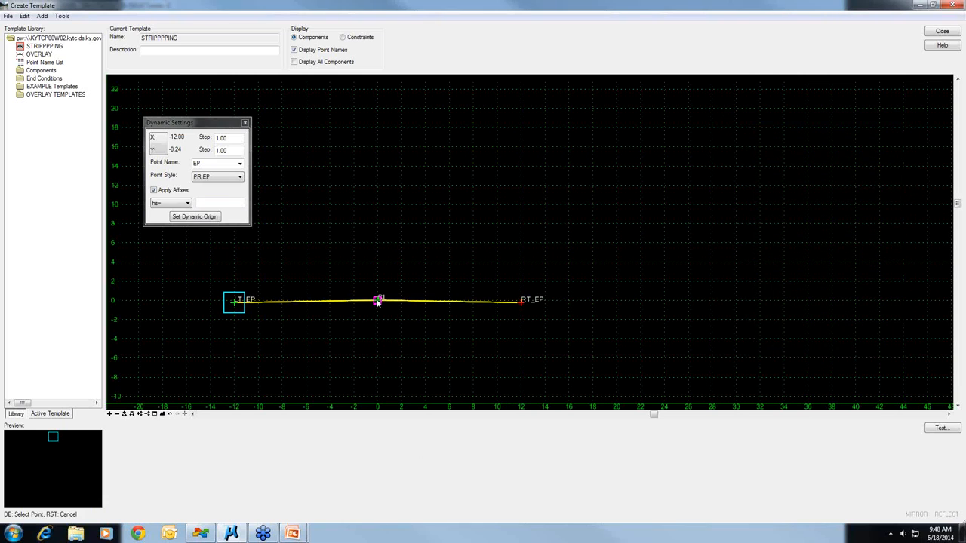
left_click(378, 302)
left_click(915, 286)
left_click(379, 301)
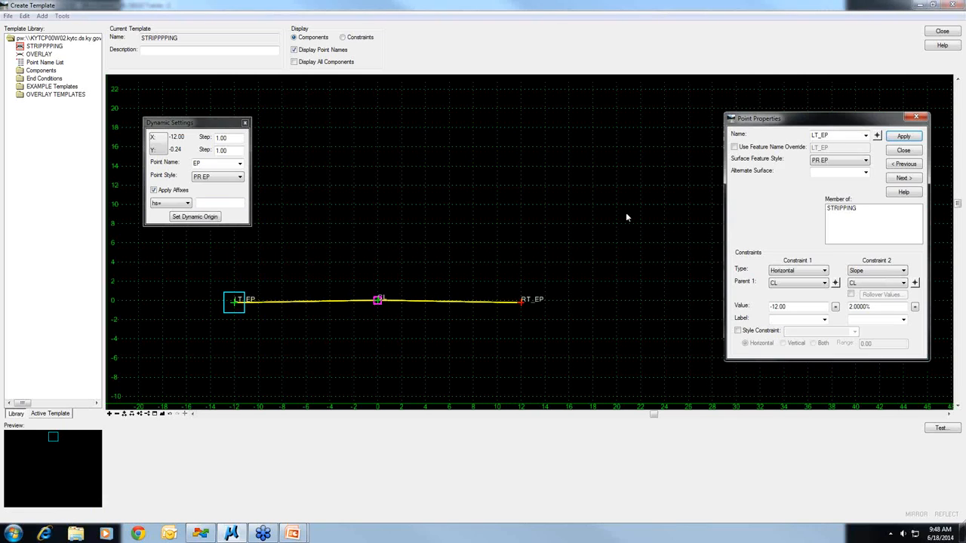
left_click(905, 150)
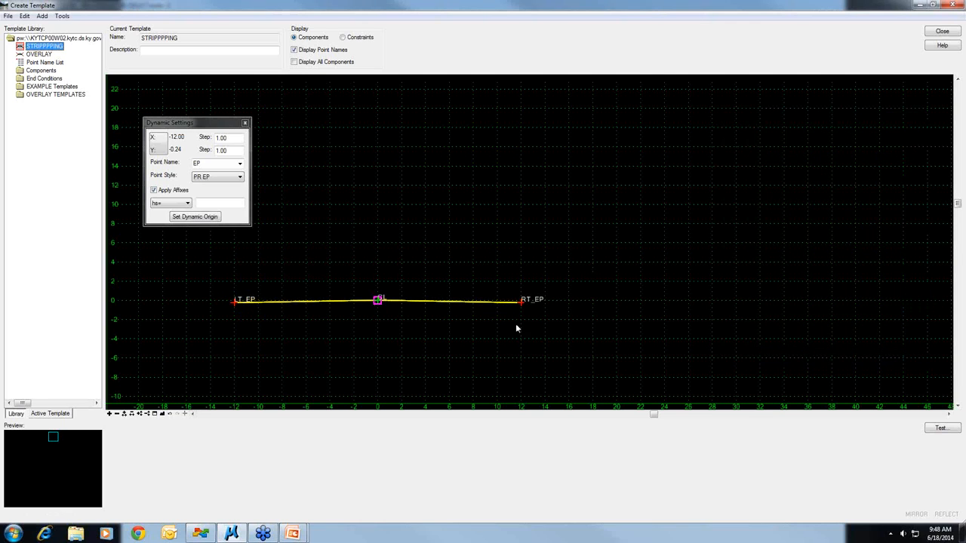
- Test the stripping template against the active surface at a 2% surface slope
left_click(937, 428)
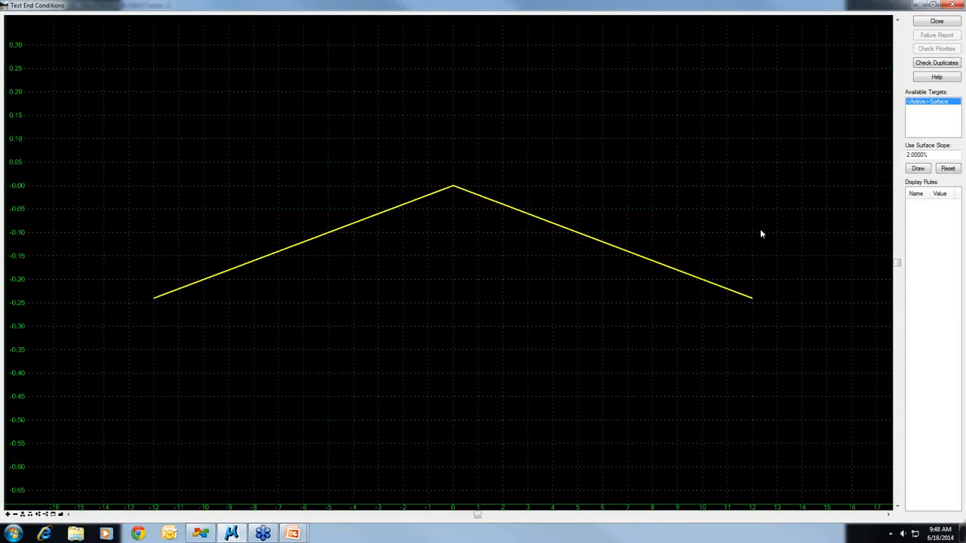
left_click(918, 168)
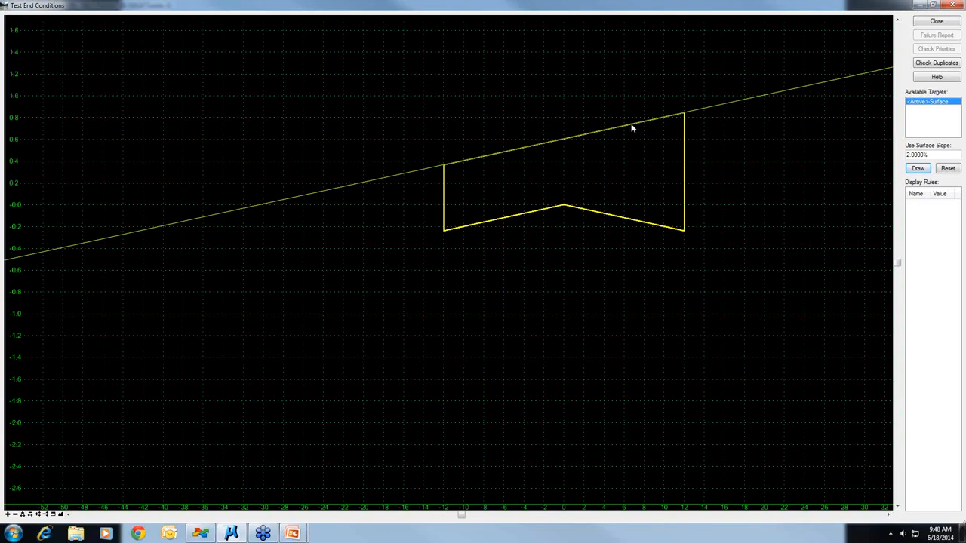
left_click(946, 23)
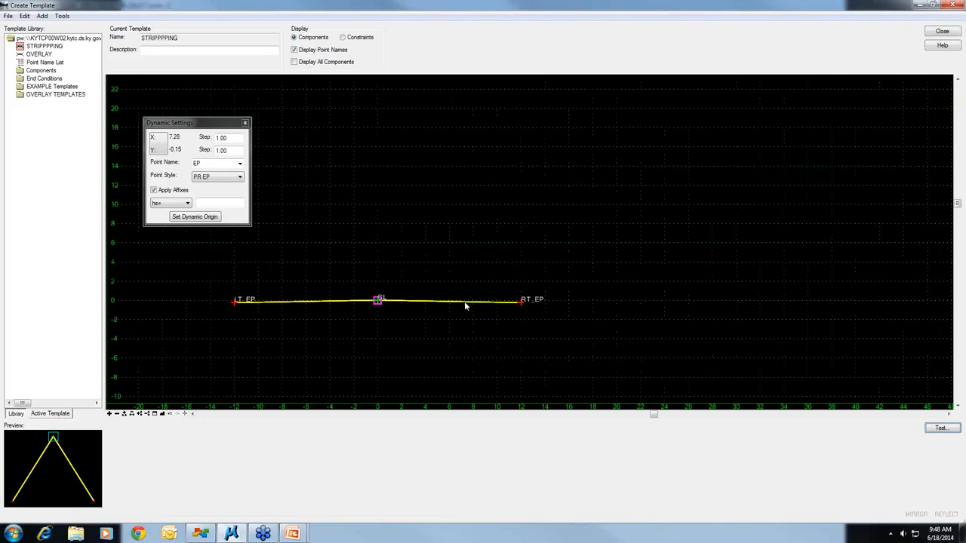
- Set the STRIPPING component's component depth to 0.25 and apply the change
double_click(465, 301)
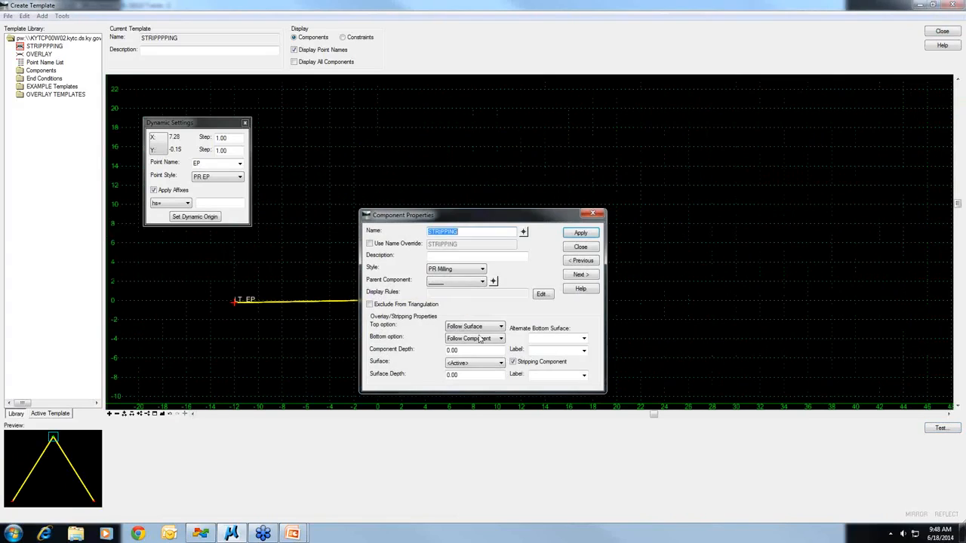
left_click(453, 350)
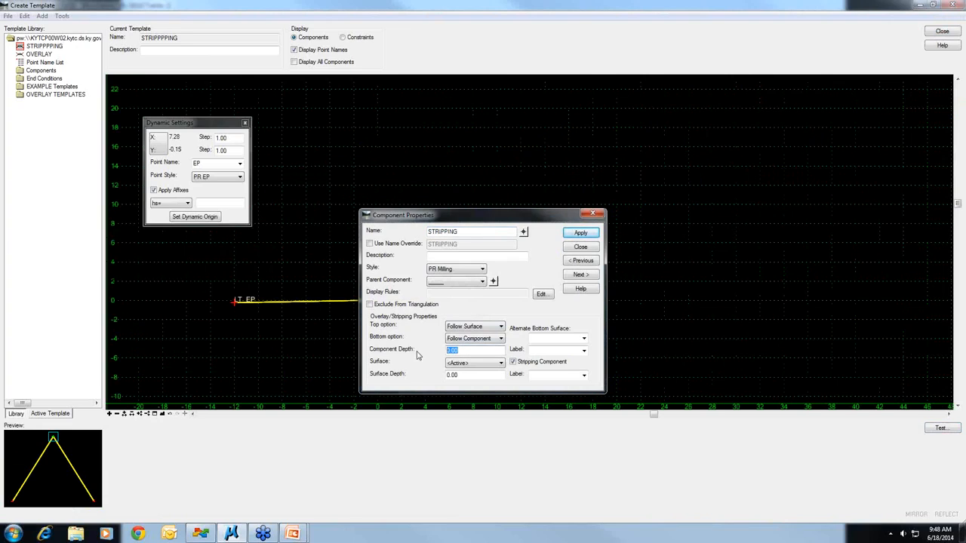
type("0.25")
key("Tab")
left_click(593, 234)
left_click(580, 247)
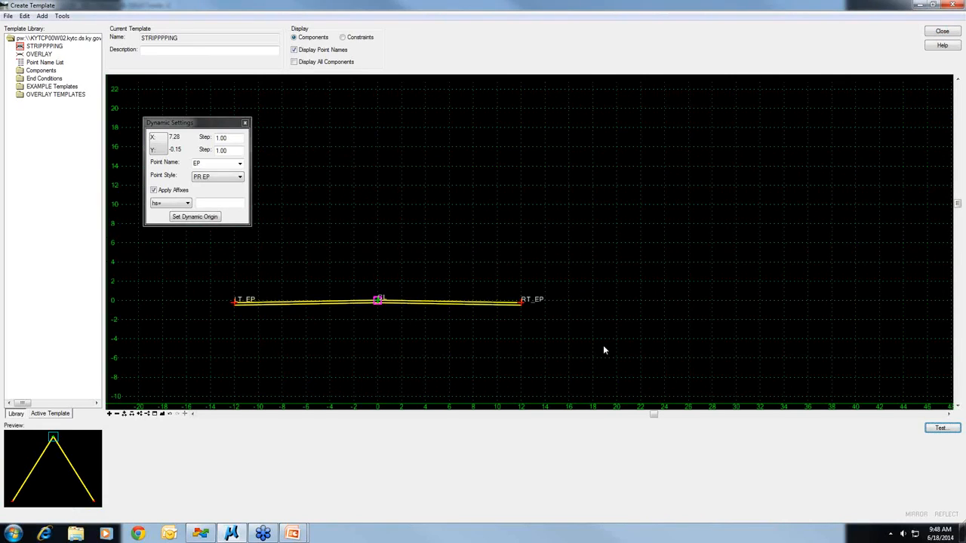
- Test the stripping template with its new component depth against the active surface at a 2% surface slope
scroll(501, 305, "up", 5)
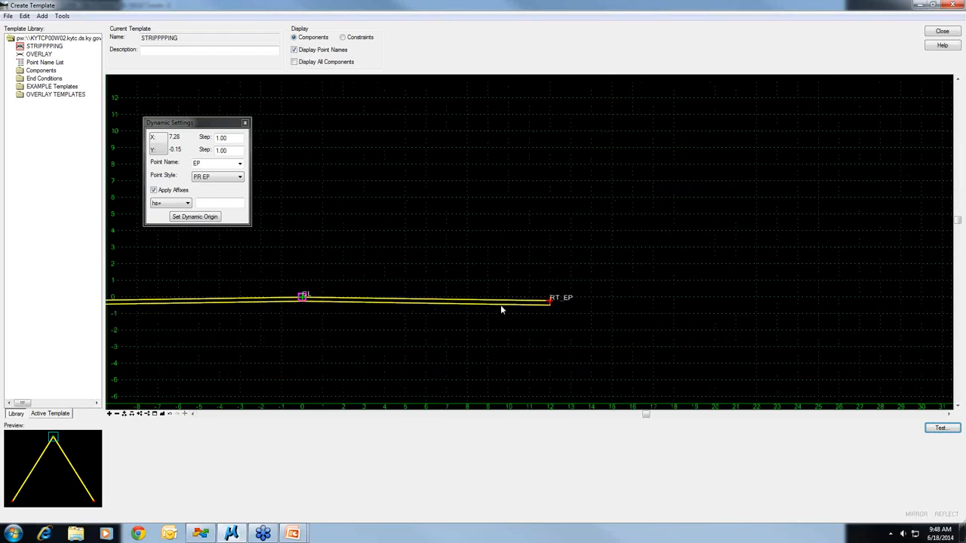
left_click(941, 429)
scroll(725, 214, "down", 5)
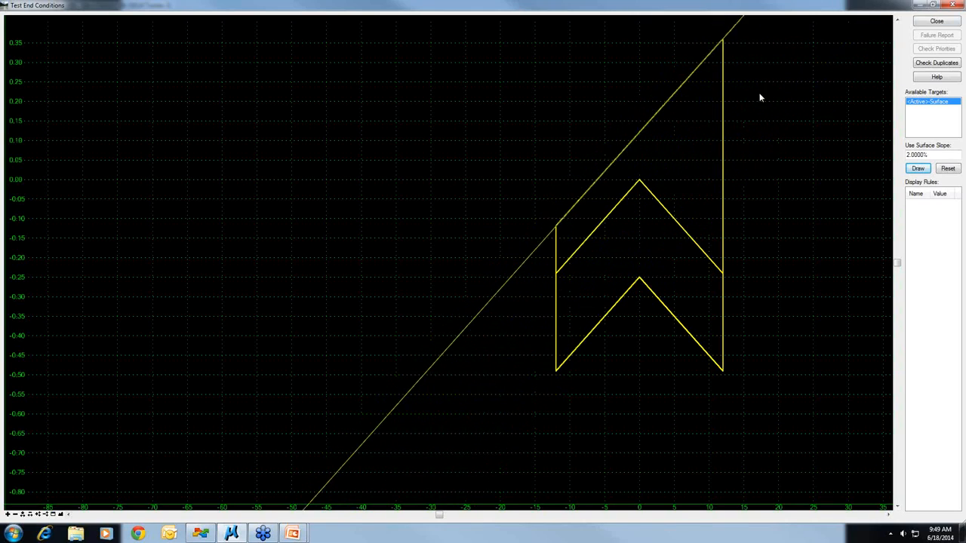
left_click(933, 21)
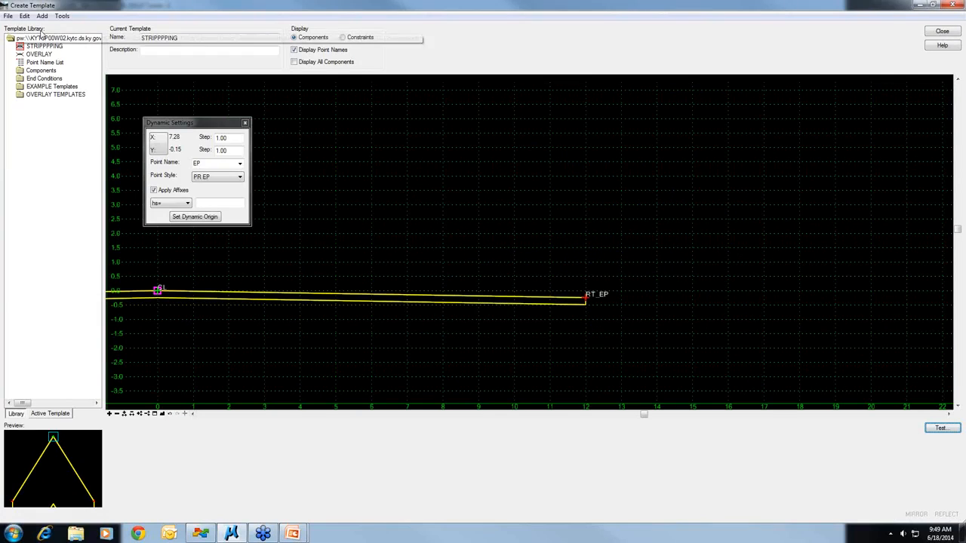
key("alt+Tab")
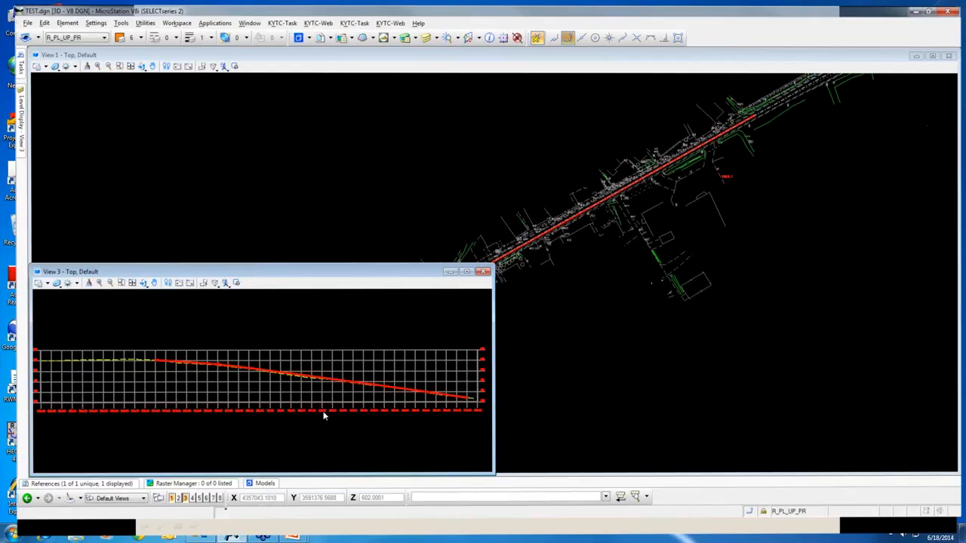
key("super+Tab")
left_click(428, 299)
left_click(428, 298)
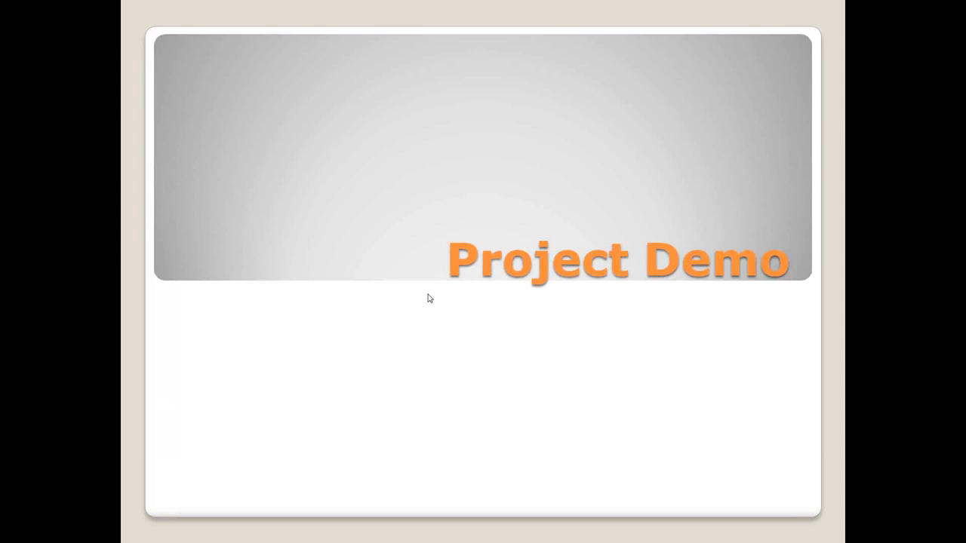
key("super+Tab")
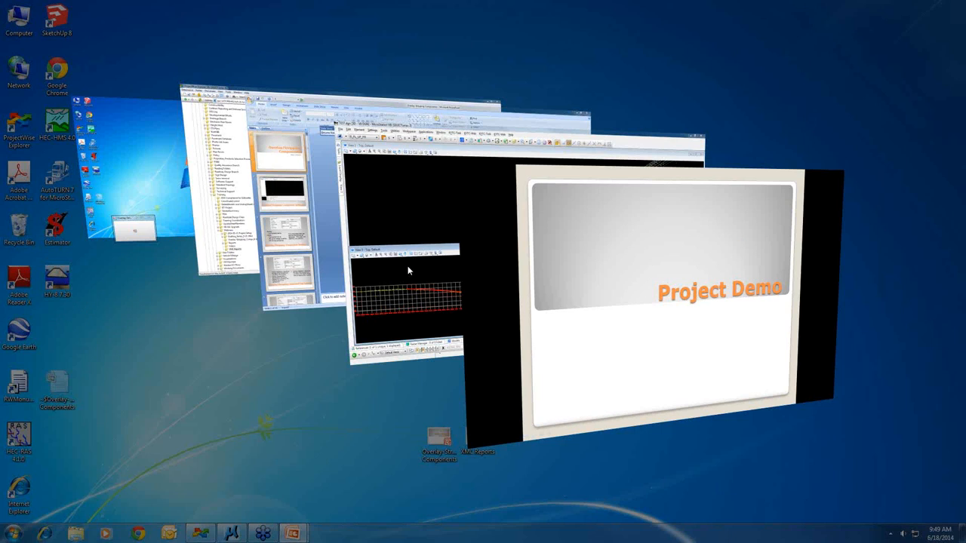
left_click(410, 270)
- Create a new template named VEG STRIIIPPING at the root of the template library
right_click(74, 41)
mouse_move(189, 41)
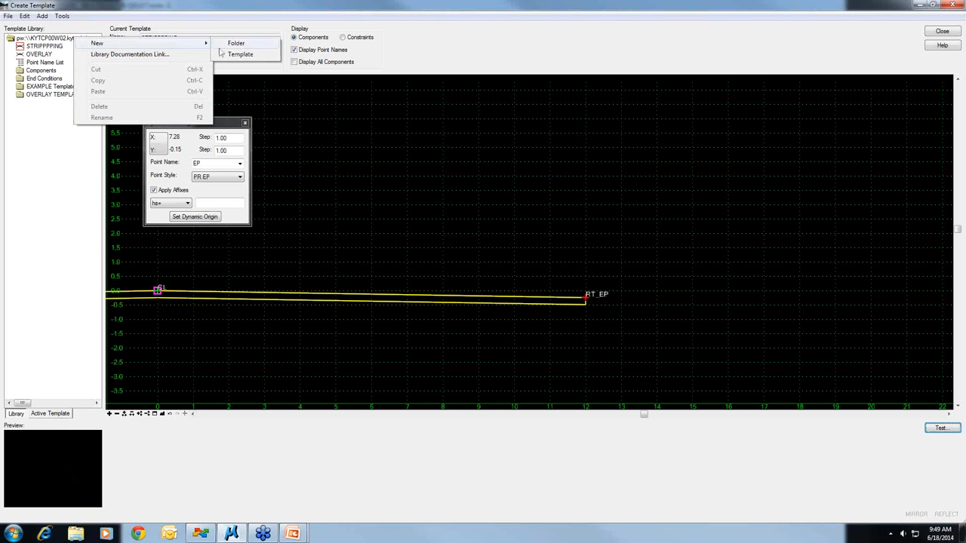
left_click(243, 53)
type("VEG")
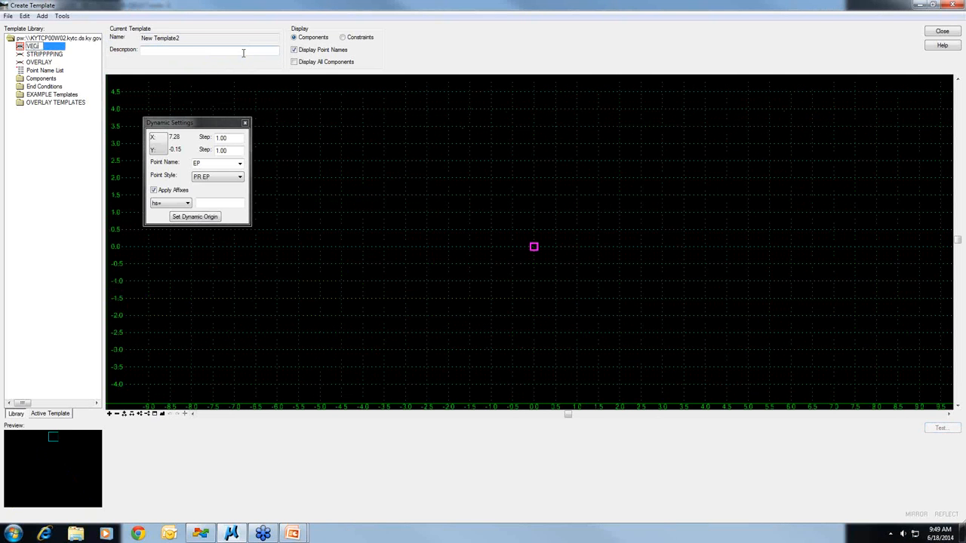
type(" STRIIPPING")
key("Return")
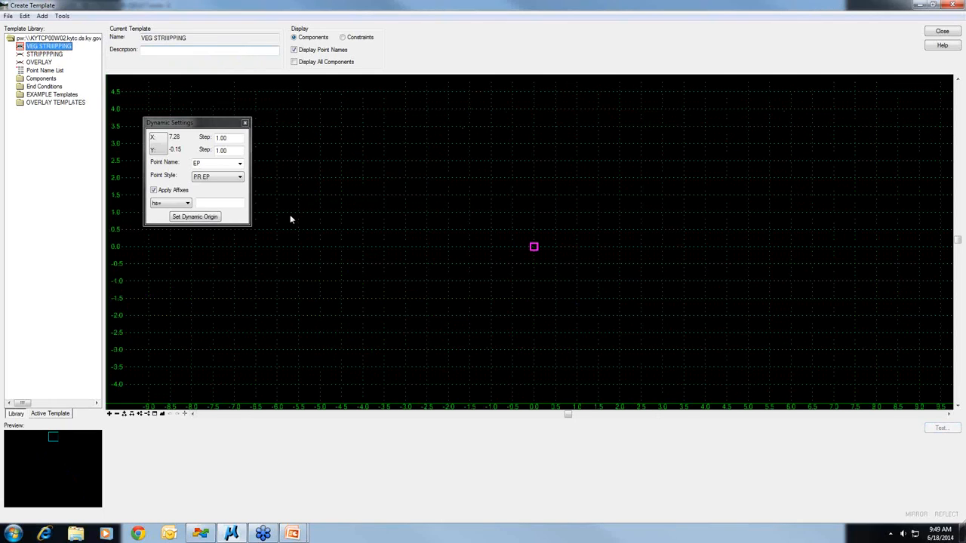
- Start an overlay/stripping component with both the top and bottom following the active surface, and set its surface depth to 1.00
right_click(388, 233)
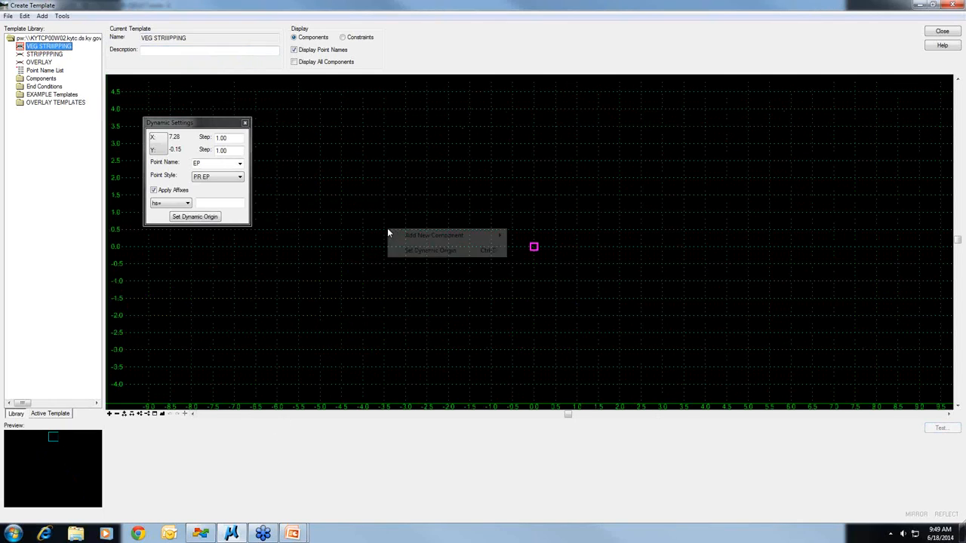
mouse_move(434, 235)
left_click(555, 293)
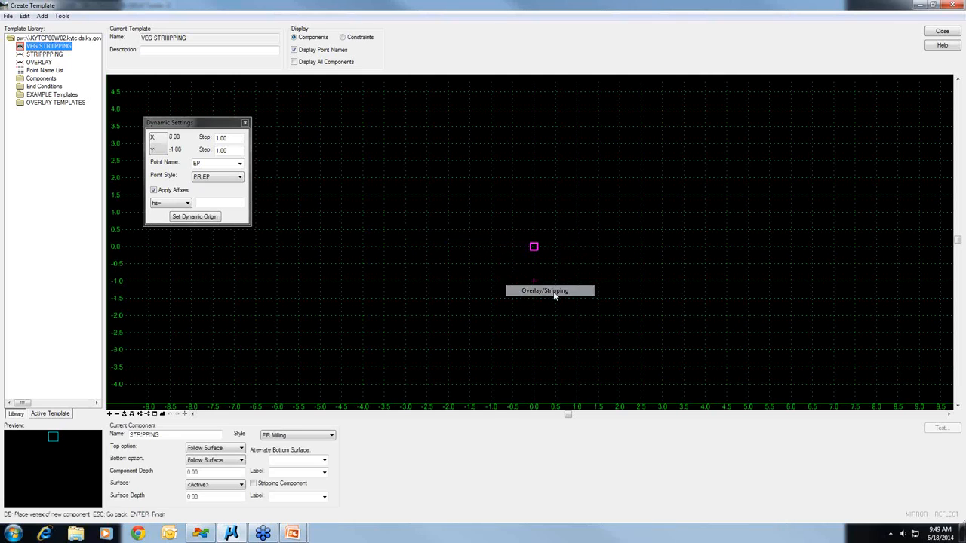
left_click(280, 438)
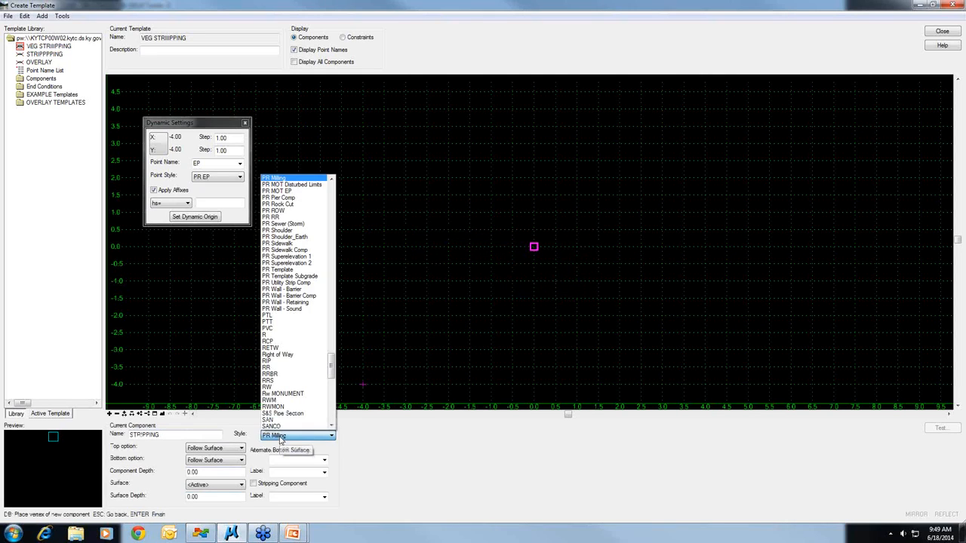
left_click(280, 438)
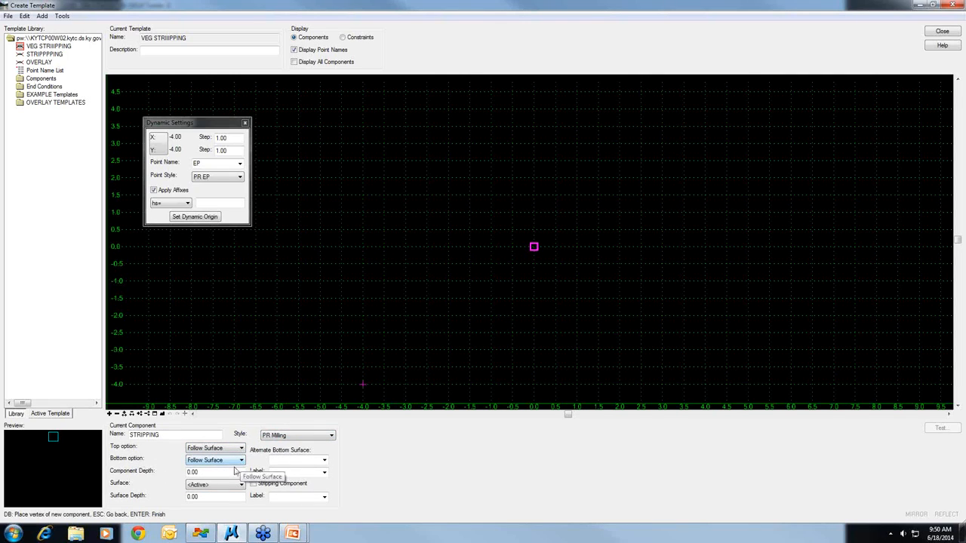
double_click(210, 498)
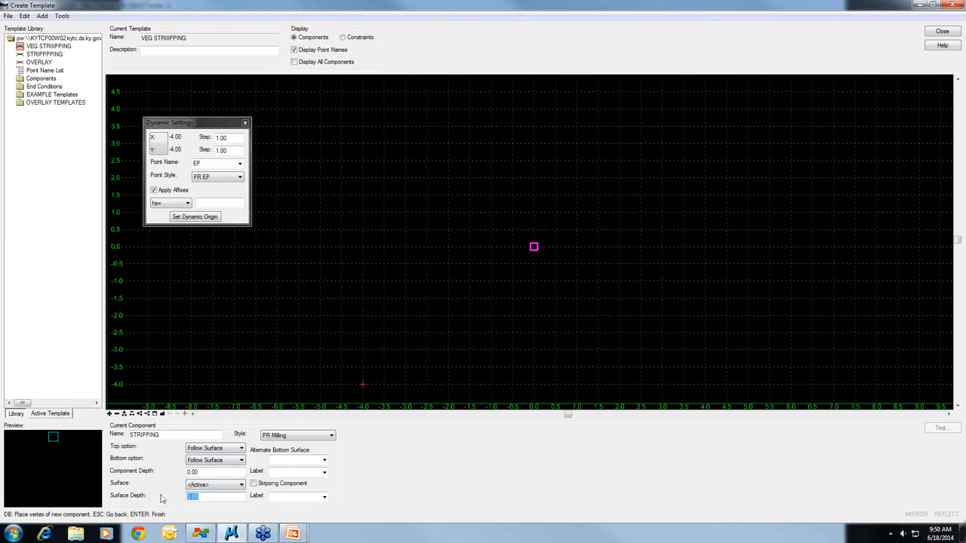
type("1")
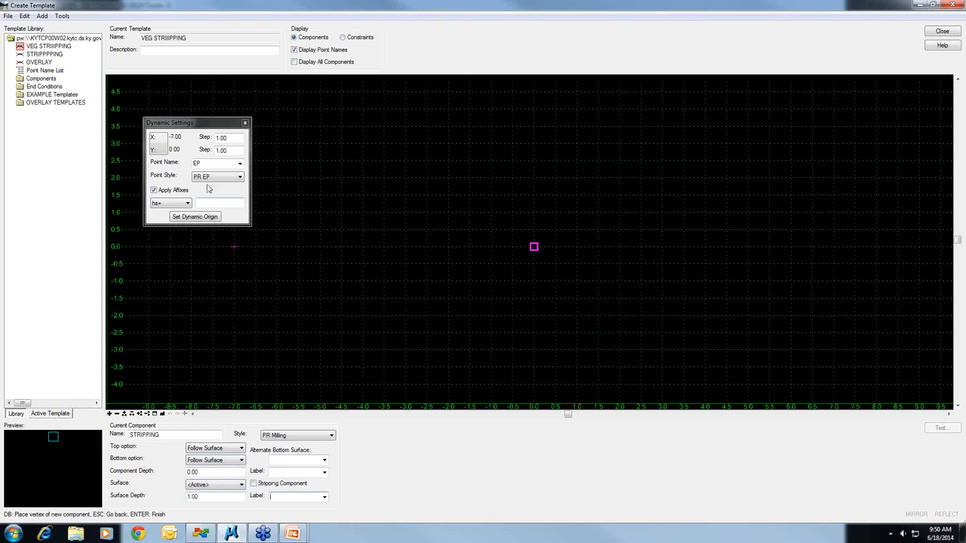
- Place the component's two EP points using absolute xy values of -12 and 12, and finish the component
left_click(185, 204)
left_click(179, 211)
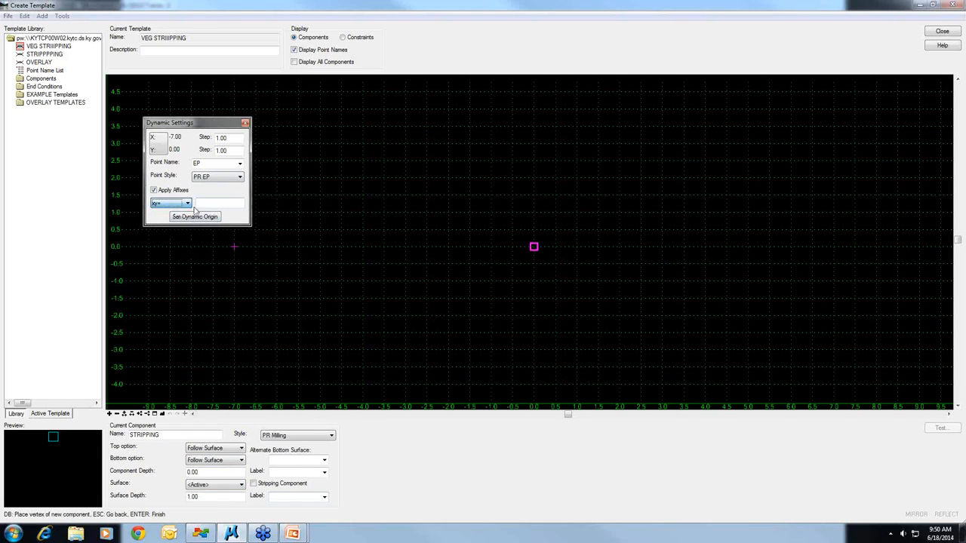
left_click(201, 203)
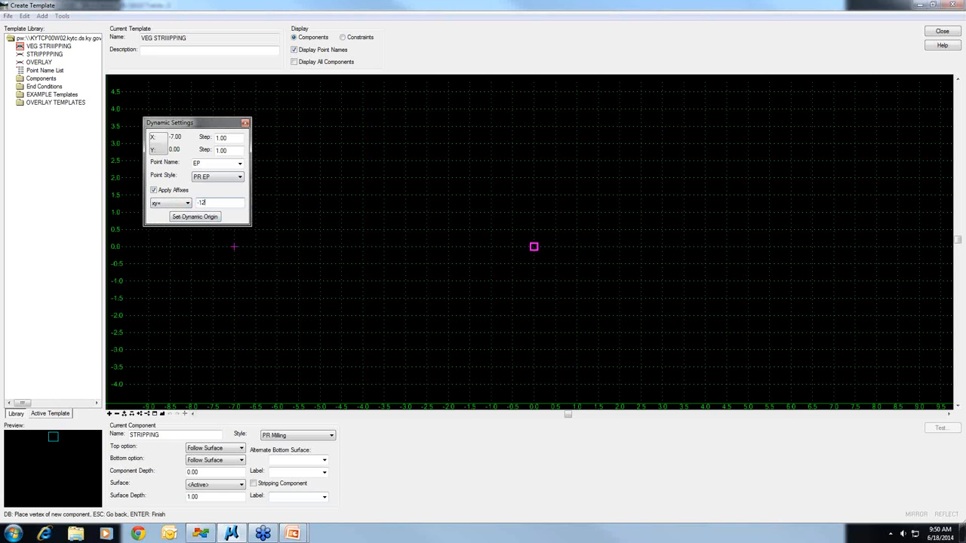
type("-12")
key("Return")
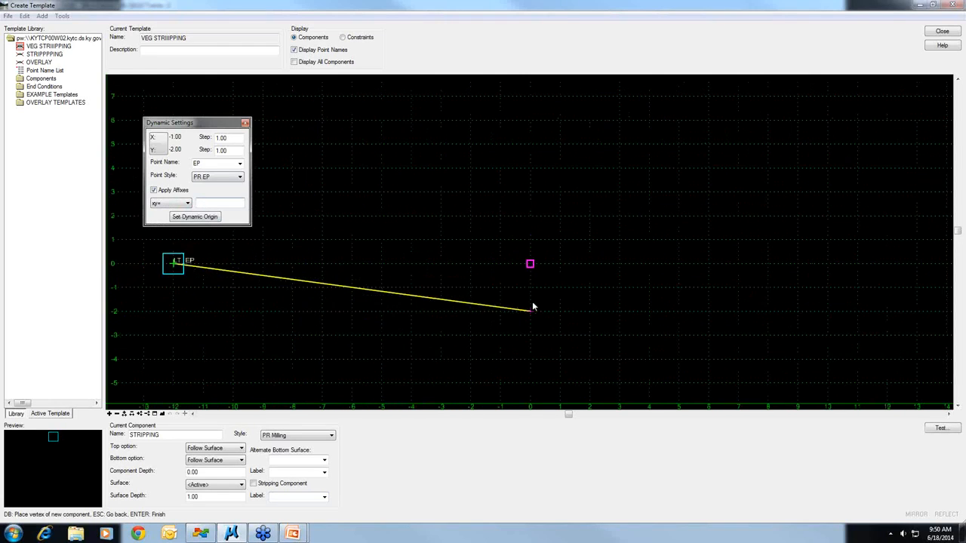
scroll(533, 307, "down", 2)
type("12")
key("Return")
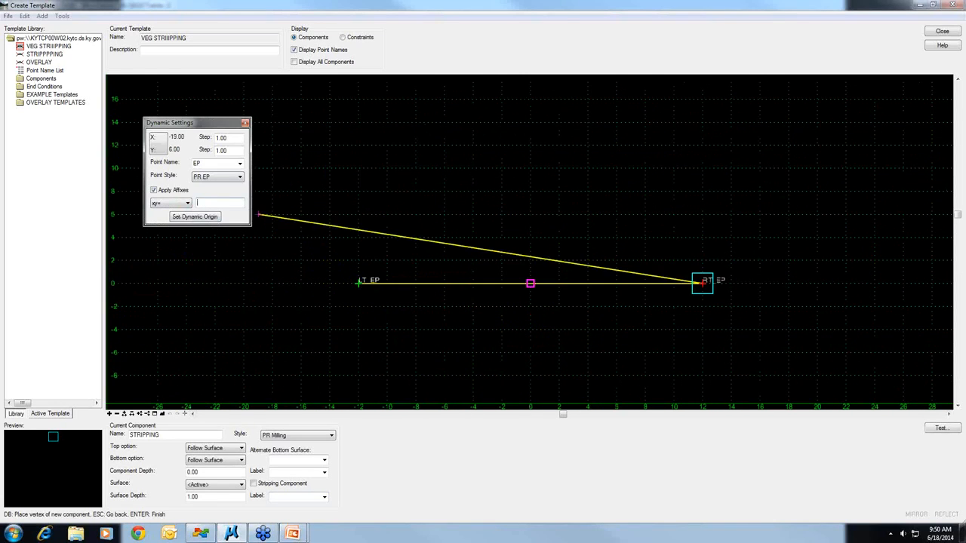
right_click(746, 242)
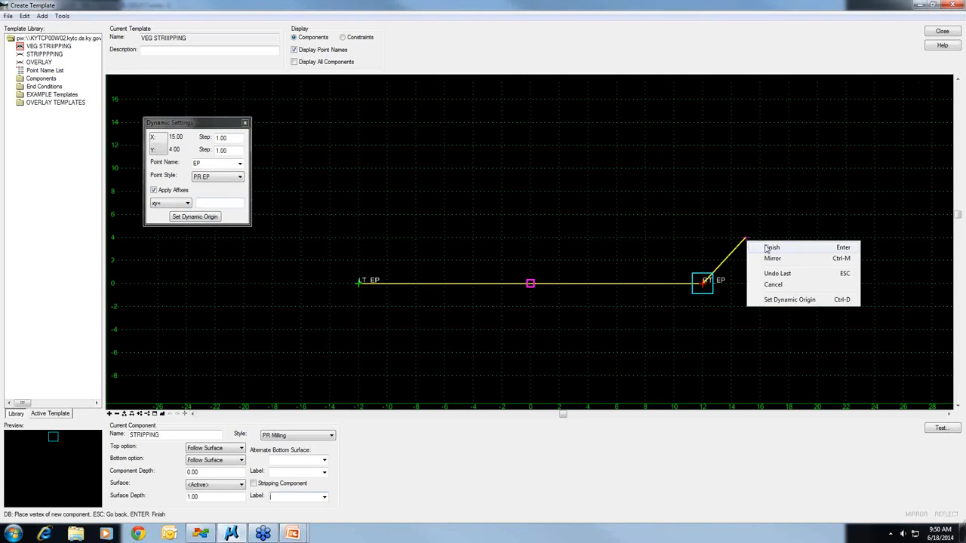
left_click(770, 248)
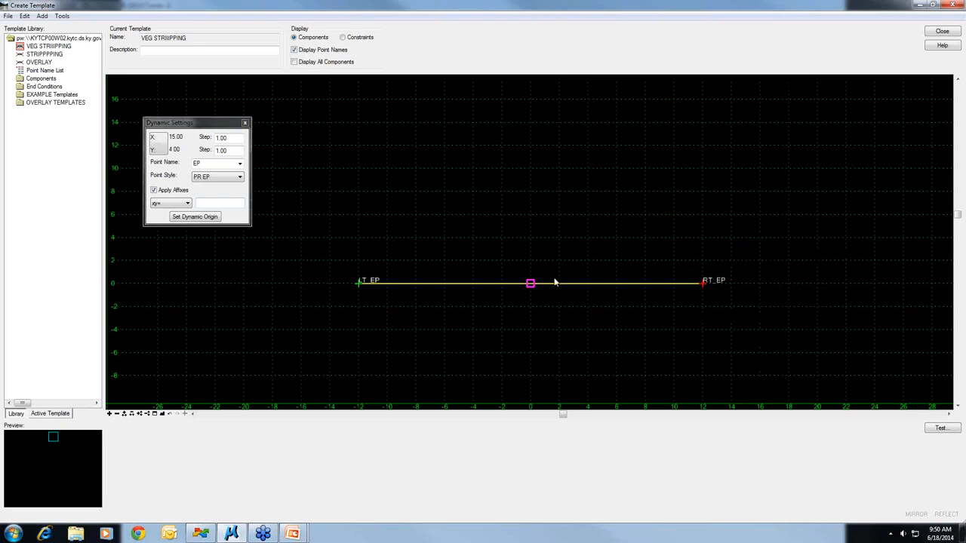
- Test the vegetation stripping template against the active surface at a 2% surface slope, moving the surface under the component
left_click(940, 428)
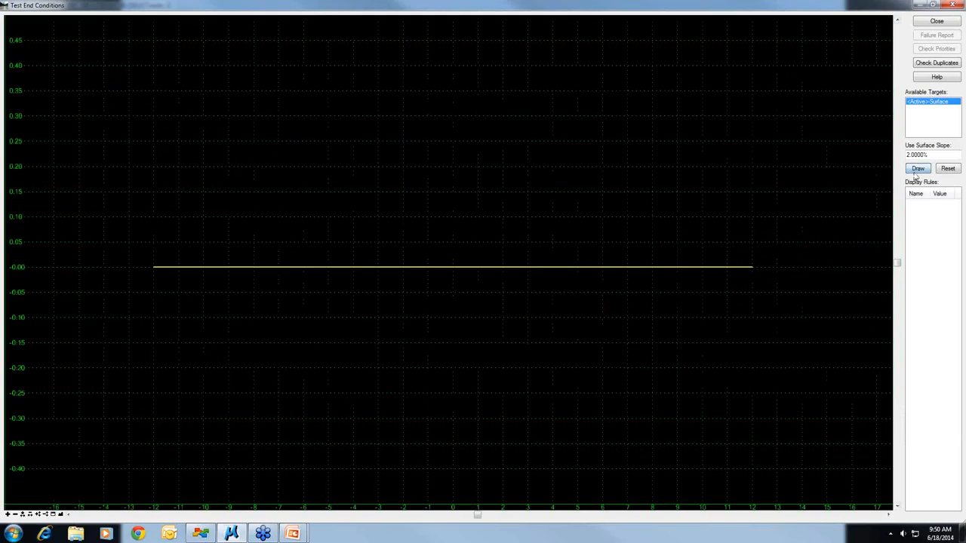
left_click(917, 170)
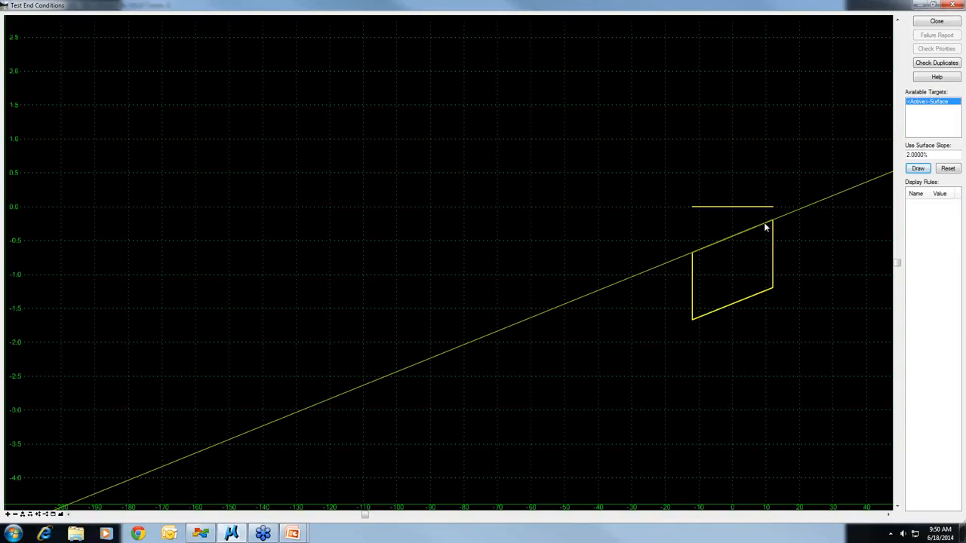
left_click_drag(765, 223, 764, 215)
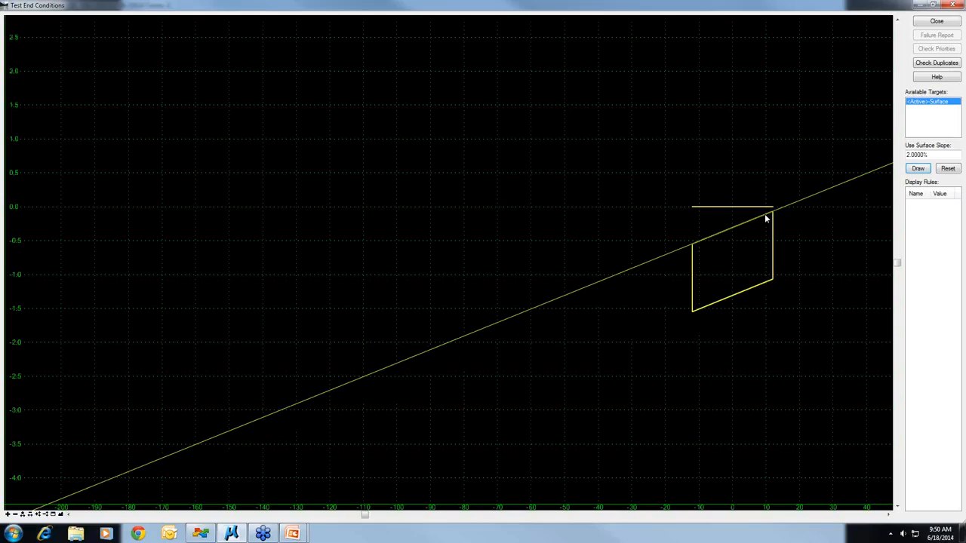
left_click(936, 21)
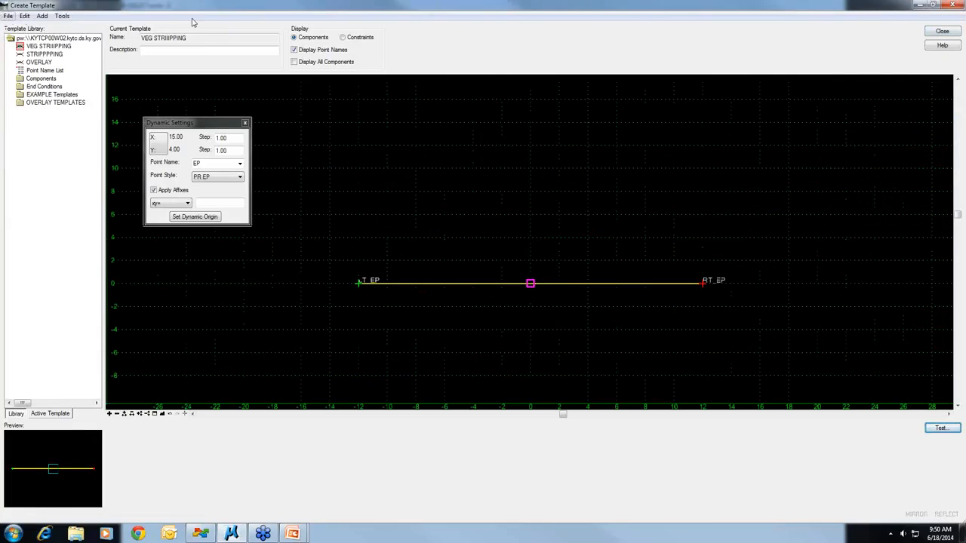
- Minimize the template editor and open Roadway Designer, checking its list of existing corridors
left_click(920, 6)
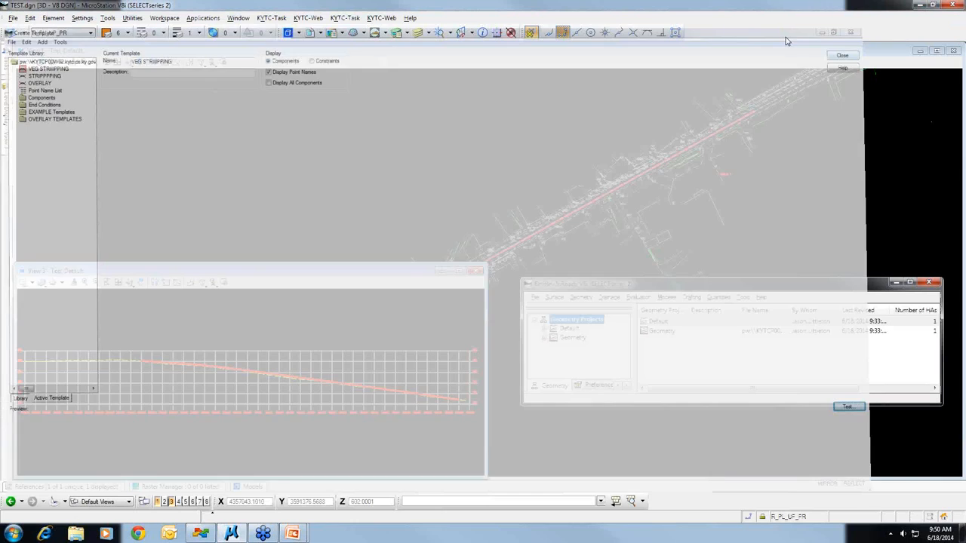
left_click(668, 297)
left_click(683, 319)
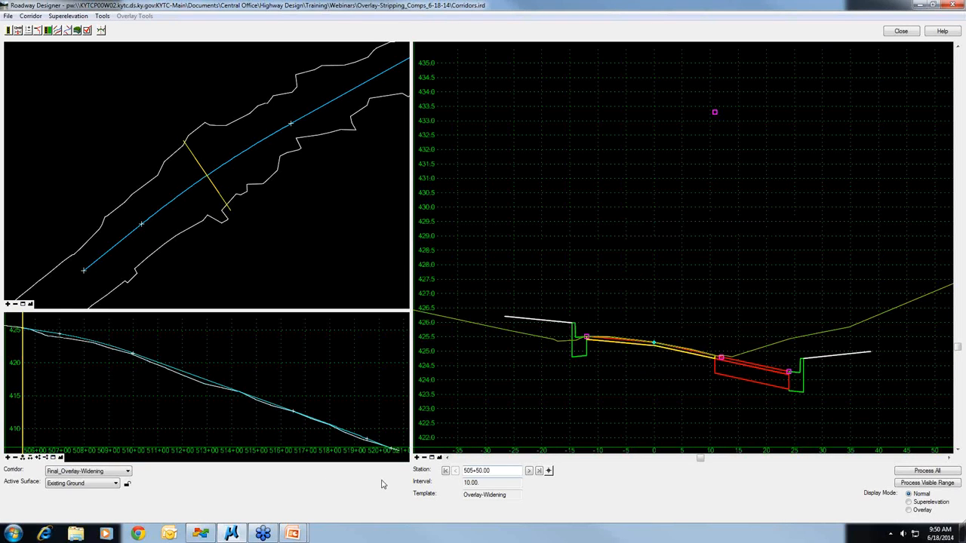
left_click(115, 472)
left_click(115, 474)
- Add an alignment corridor named OVERRRLAY/STRRRIPPING using Overlay HA and Overlay VA
left_click(10, 30)
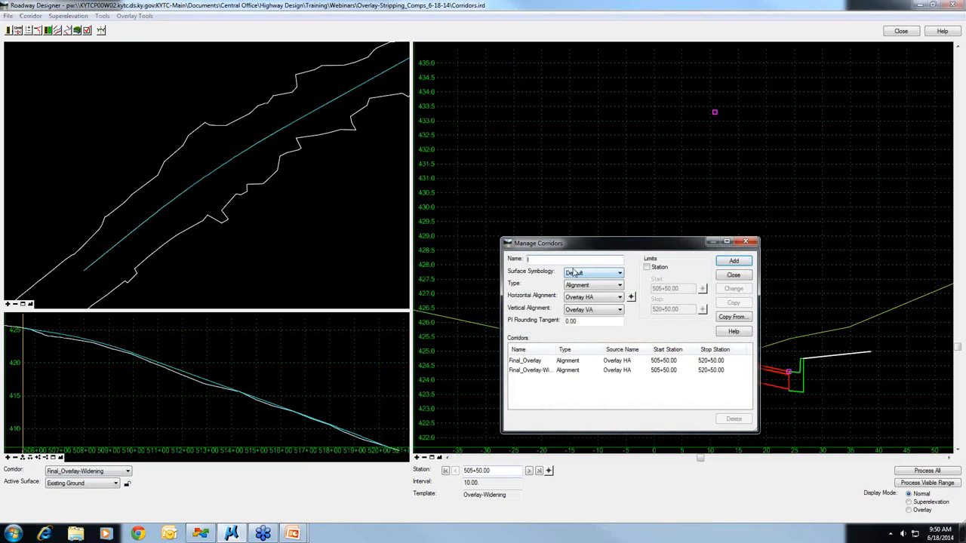
type("OVERRRLAY/STRRRI")
key("Tab")
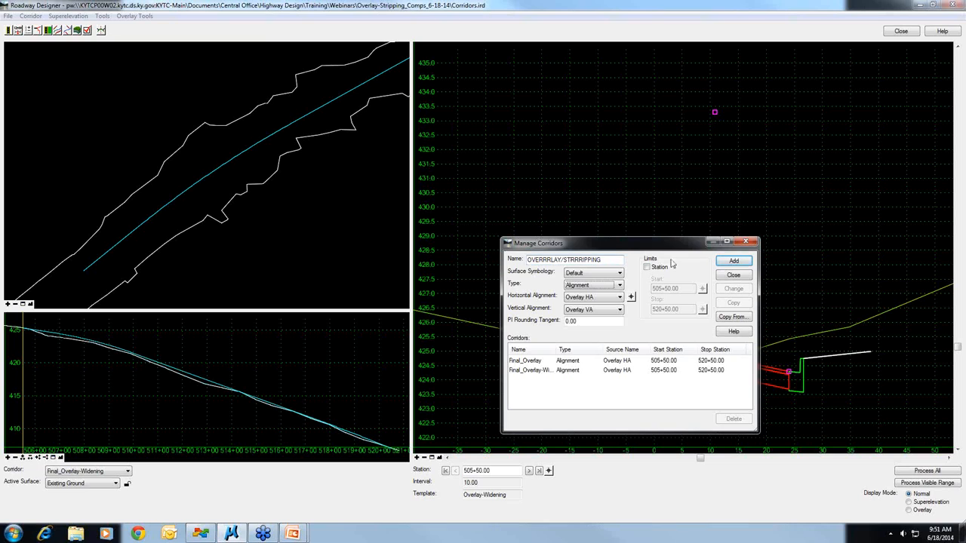
left_click(734, 260)
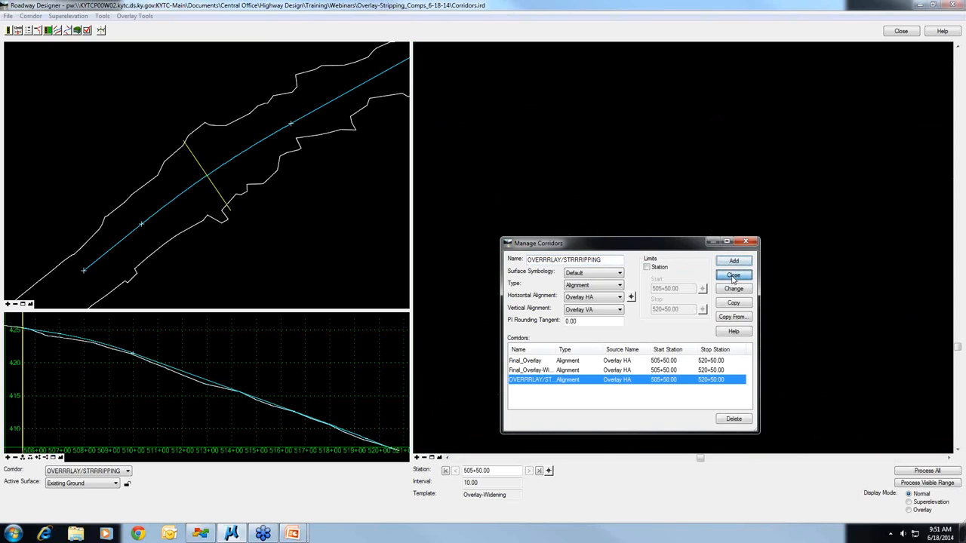
left_click(734, 274)
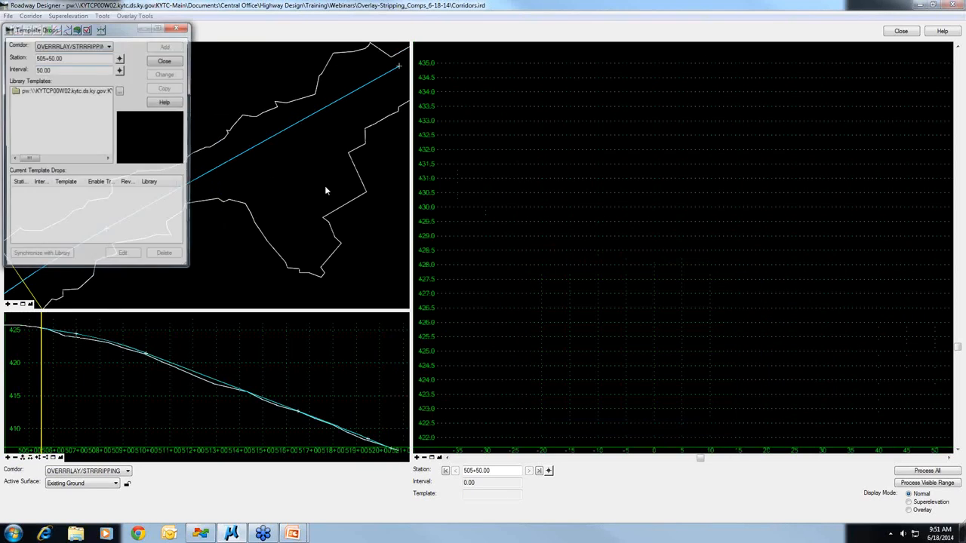
- Add a template drop of the OVERLAY template to the new corridor at station 505+50.00 with a 10.00 interval
left_click_drag(57, 70, 23, 71)
type("1")
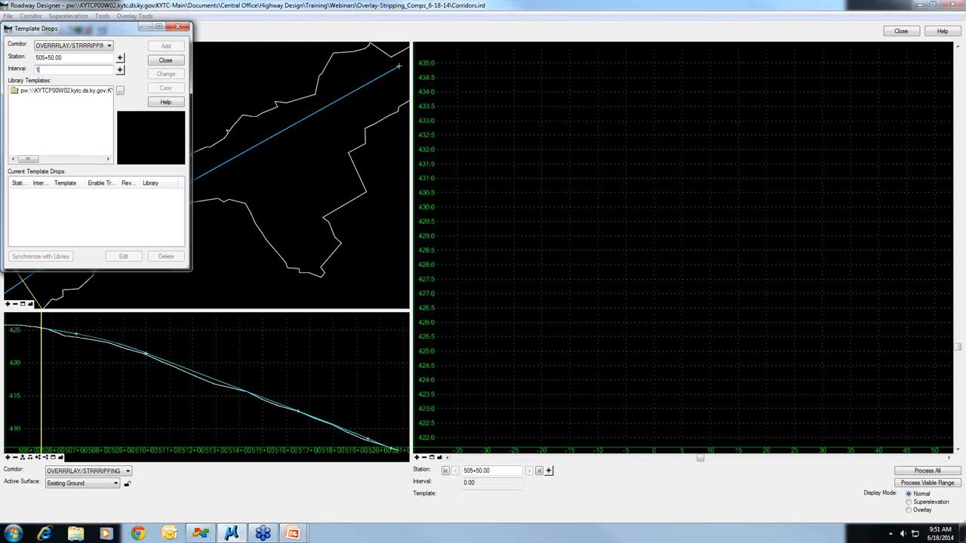
type("0.00")
double_click(107, 91)
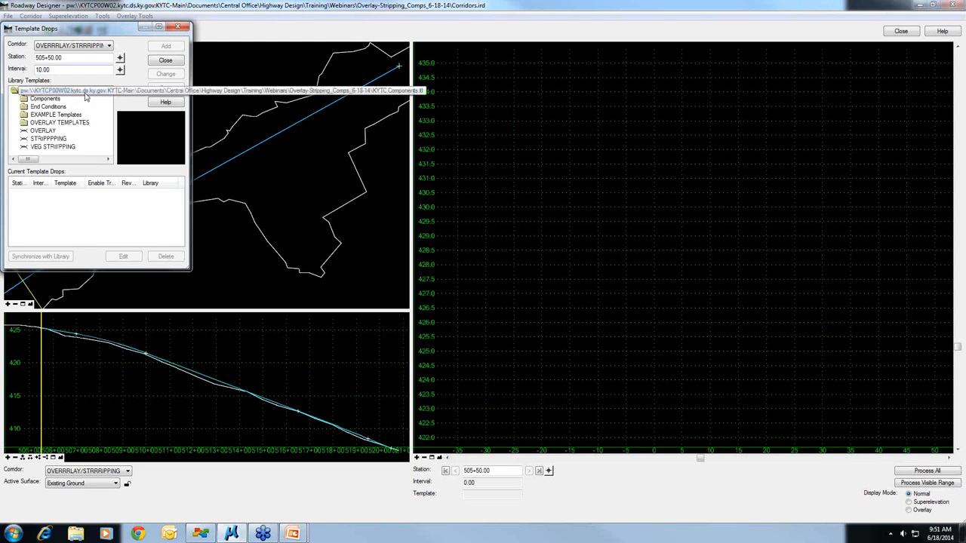
left_click(45, 130)
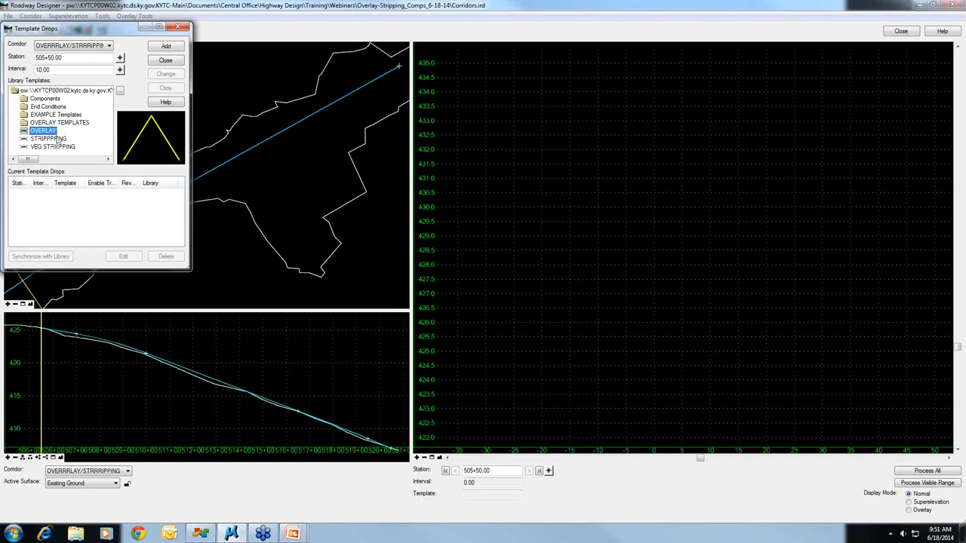
left_click(166, 47)
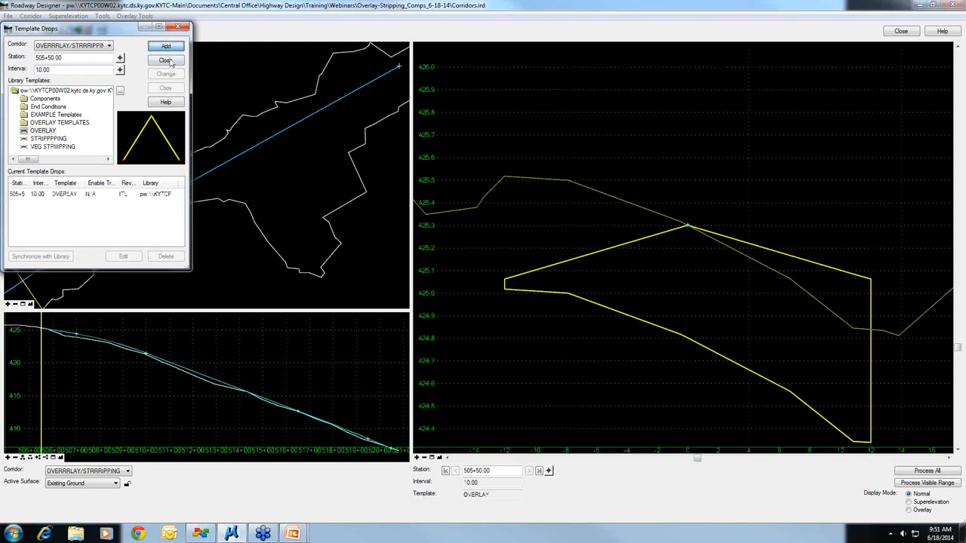
- Close the template drops and step through the new corridor's cross sections, returning to station 505+50.00
left_click(165, 60)
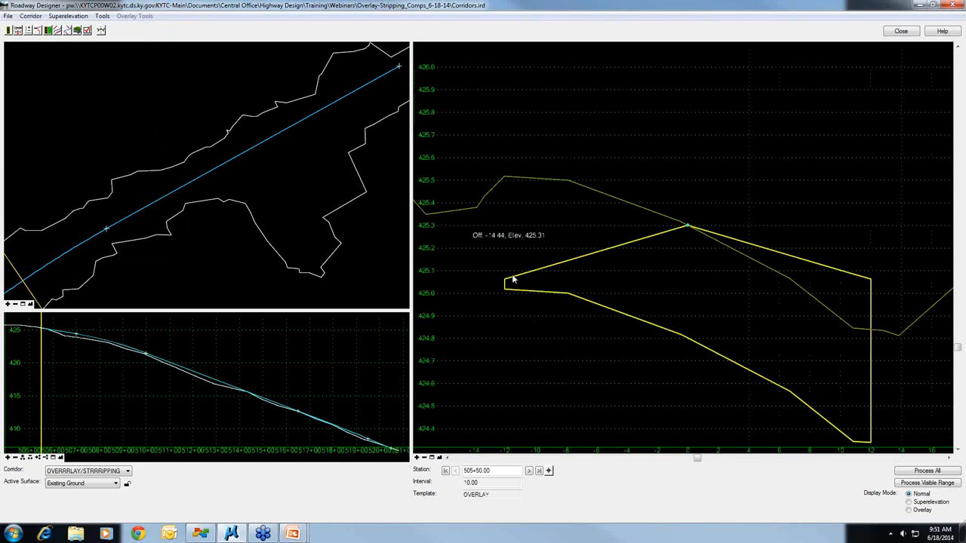
left_click(529, 472)
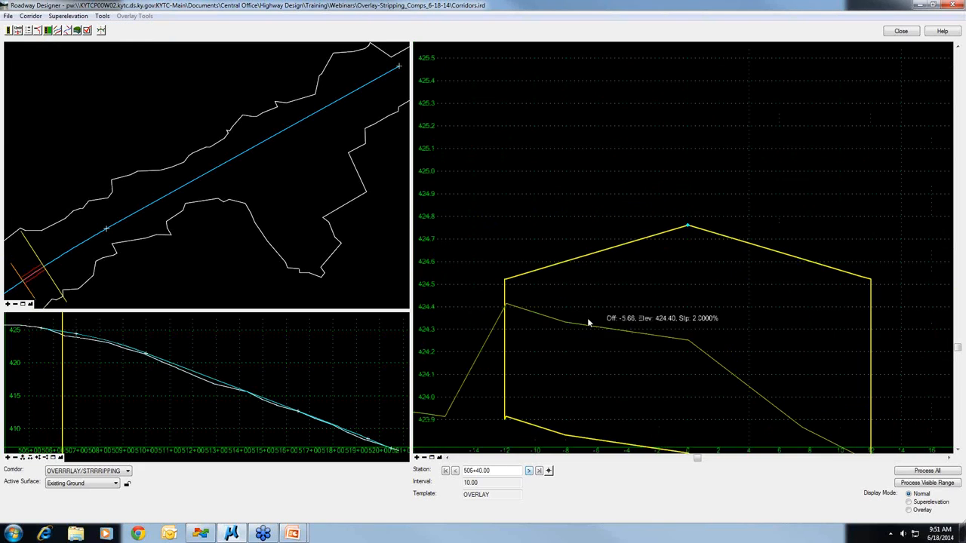
left_click(455, 471)
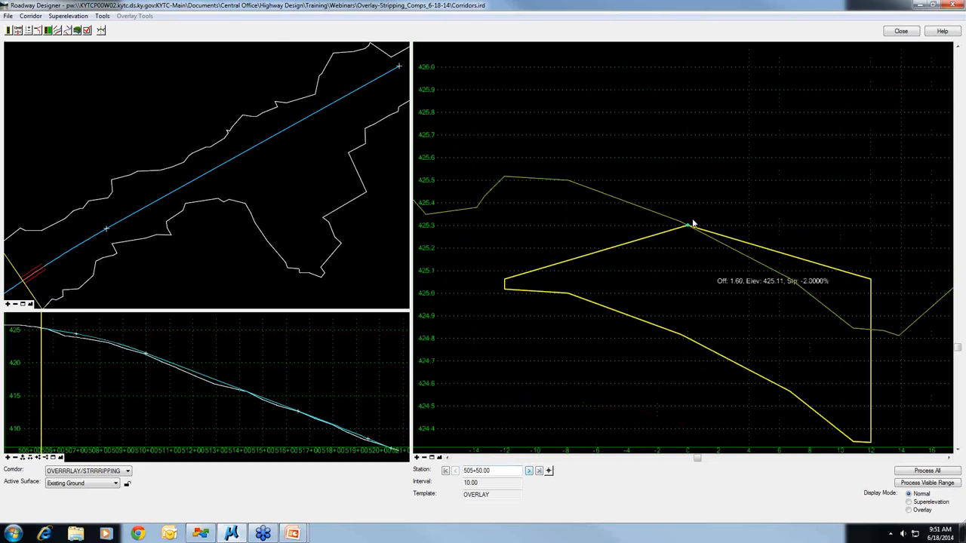
- Save the pending changes to the KYTC Components.itl template library and reopen the template editor
left_click(102, 31)
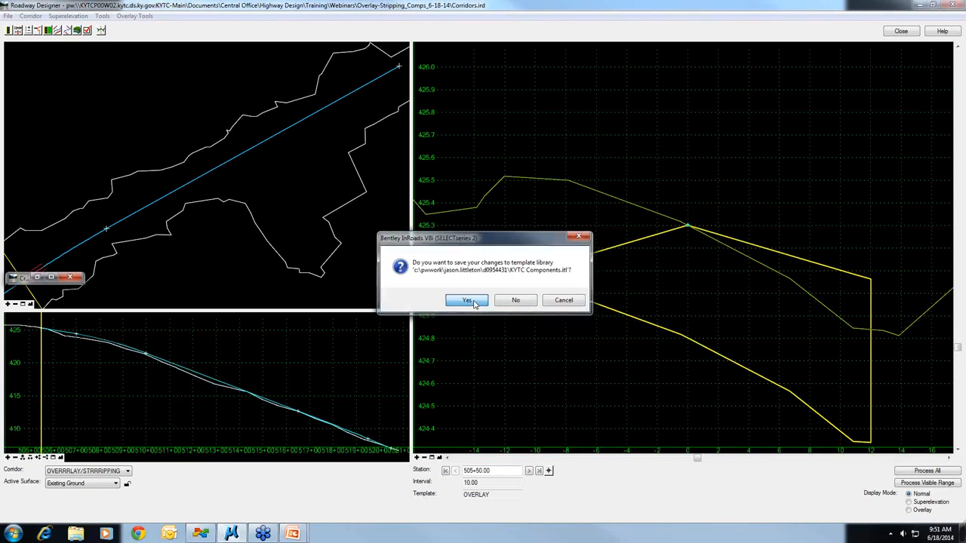
left_click(468, 300)
left_click(101, 31)
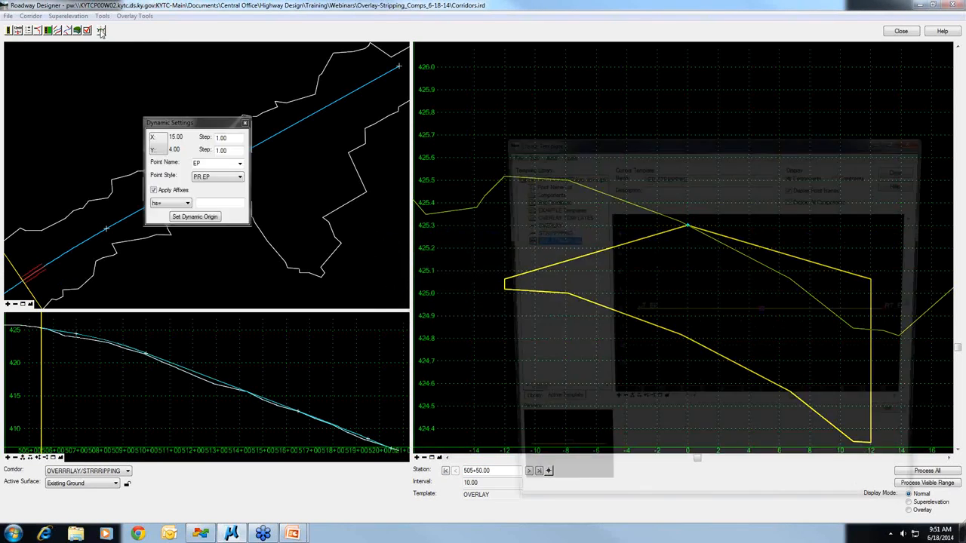
- Set the surface depth of the OVERLAY component to 0 in the OVERLAY template
left_click(539, 225)
double_click(541, 225)
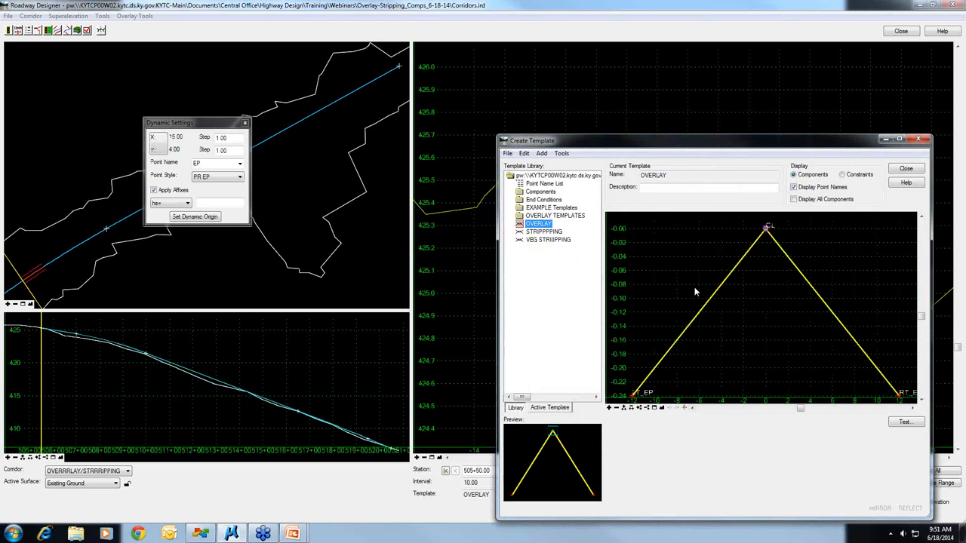
double_click(714, 298)
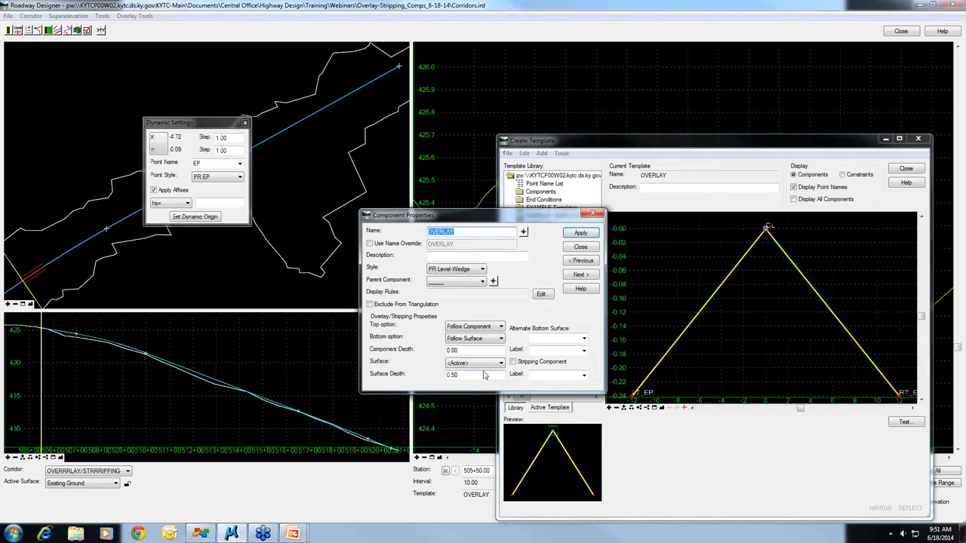
left_click(460, 376)
left_click_drag(461, 377, 442, 380)
type("0")
key("Tab")
left_click(580, 234)
left_click(580, 247)
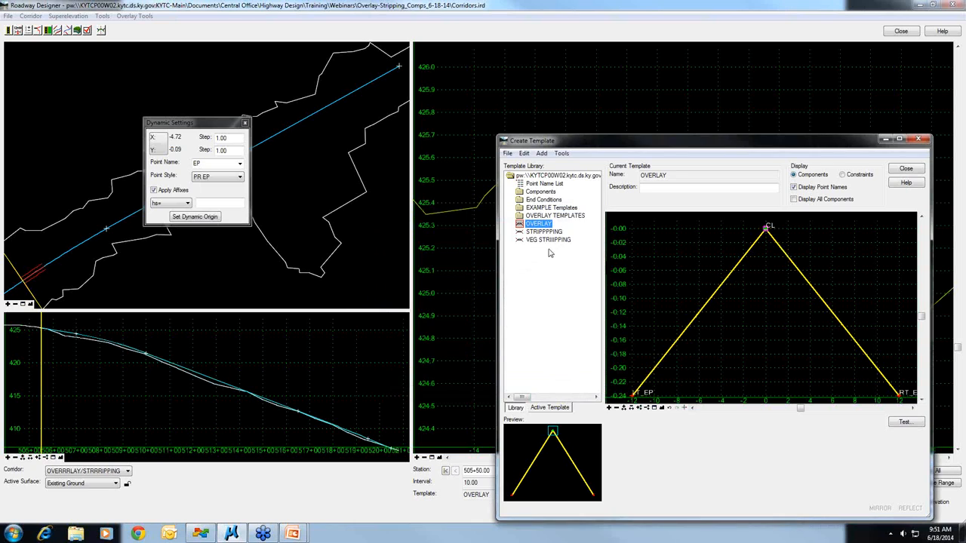
- Set the STRIPPING component's component depth to 0.00 in the STRIPPPPING template, and save the template library
double_click(544, 232)
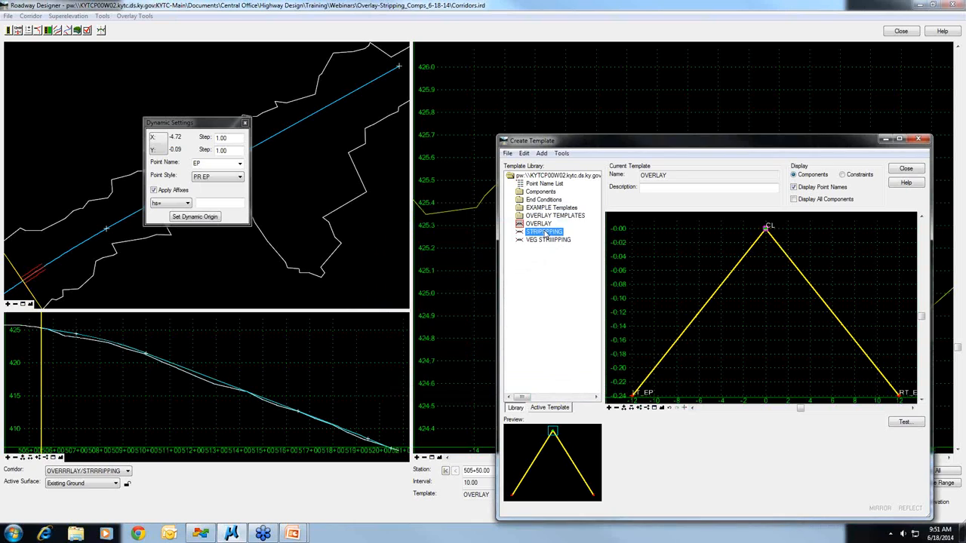
double_click(708, 305)
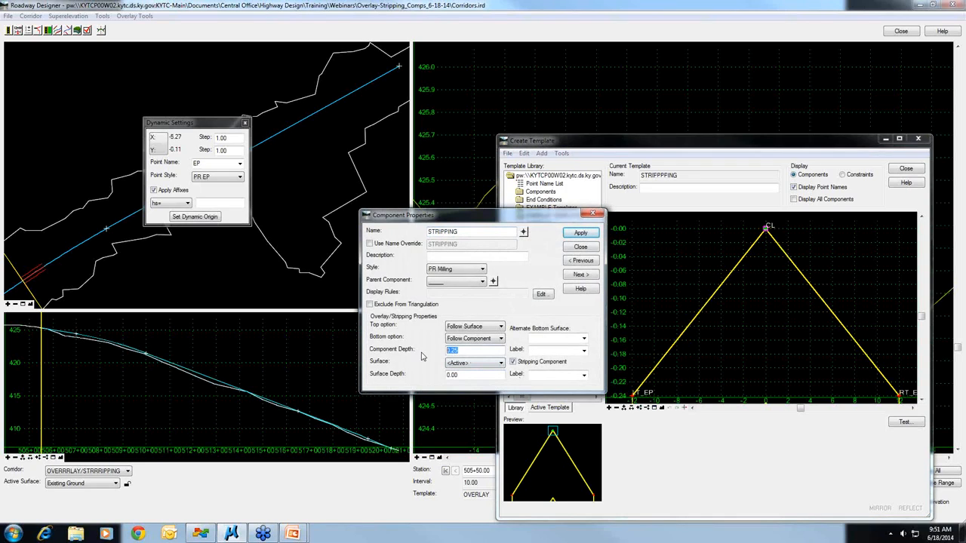
left_click(580, 232)
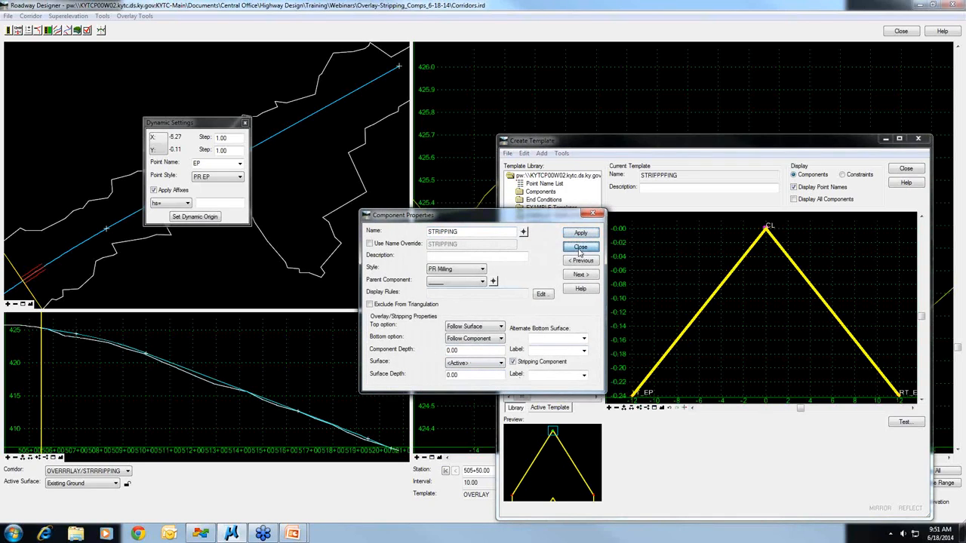
left_click(580, 247)
left_click(509, 154)
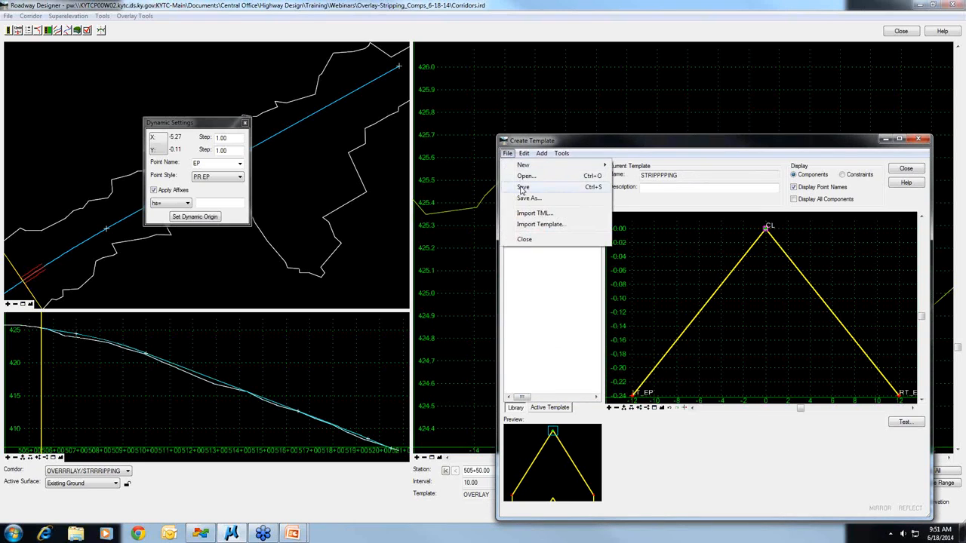
left_click(522, 186)
left_click(906, 168)
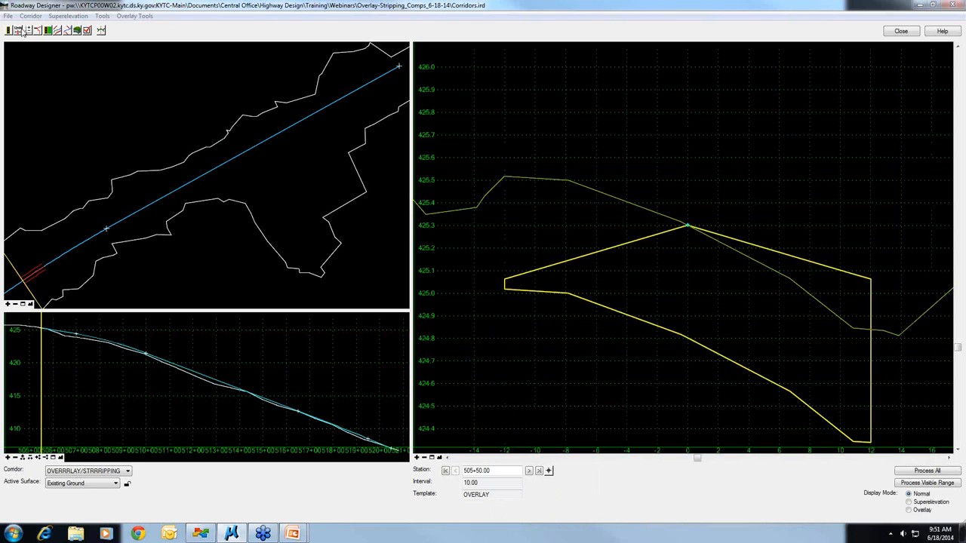
- Synchronize the corridor's OVERLAY template drop with the template library
left_click(18, 31)
left_click(53, 195)
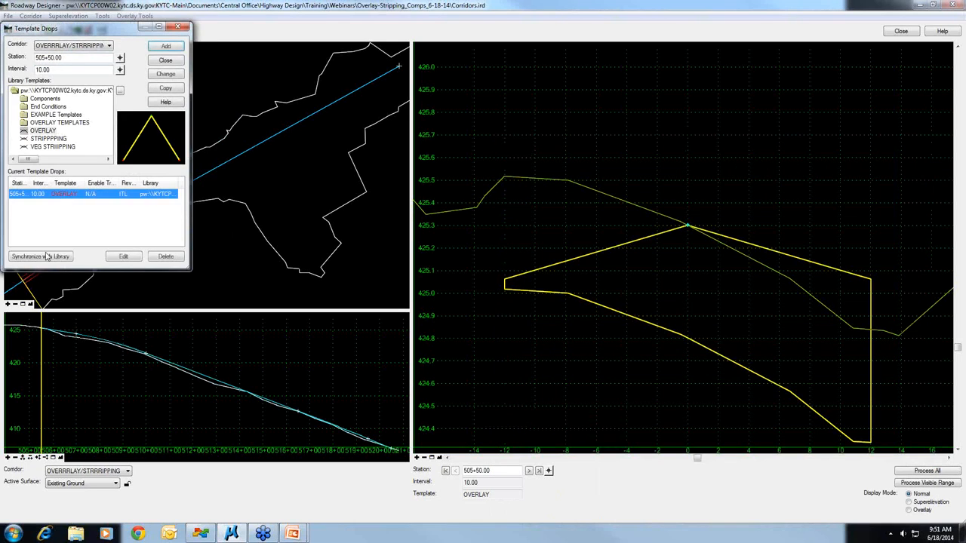
left_click(45, 257)
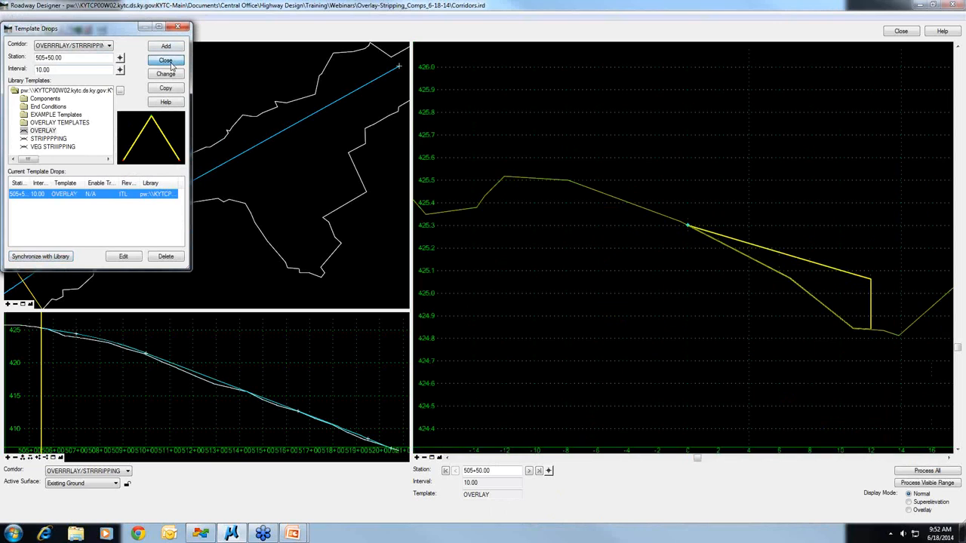
left_click(165, 61)
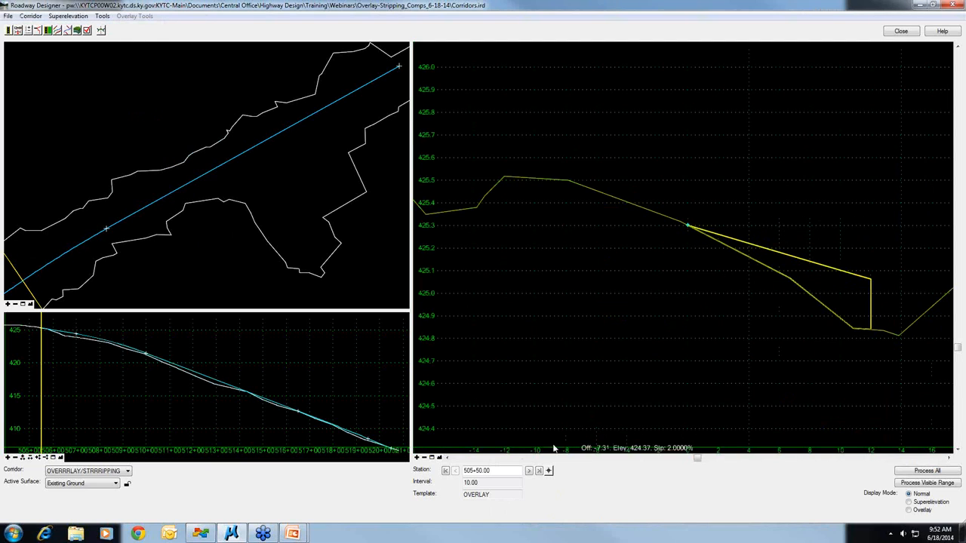
- Advance to station 506+10.00 and examine its OVERLAY template in the editor, cancelling without changes
left_click(529, 471)
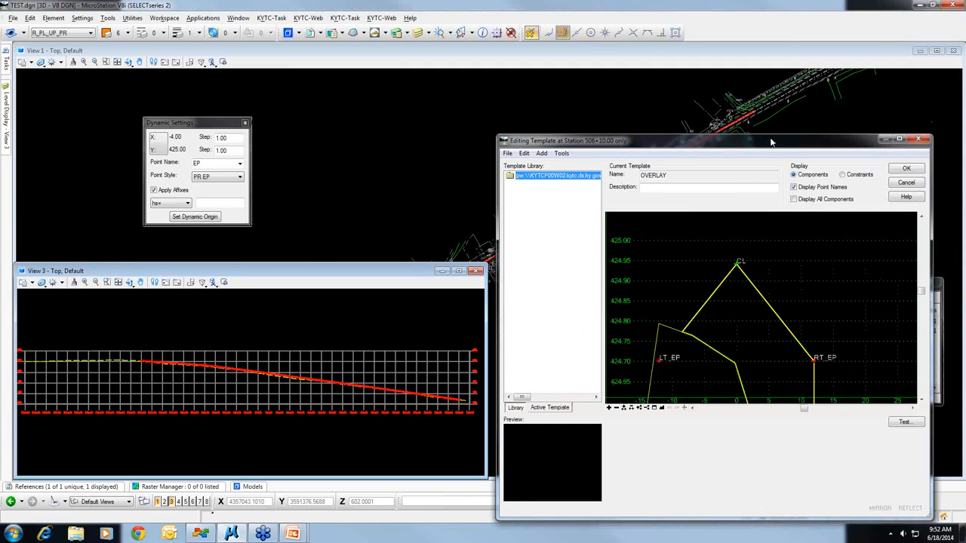
double_click(771, 142)
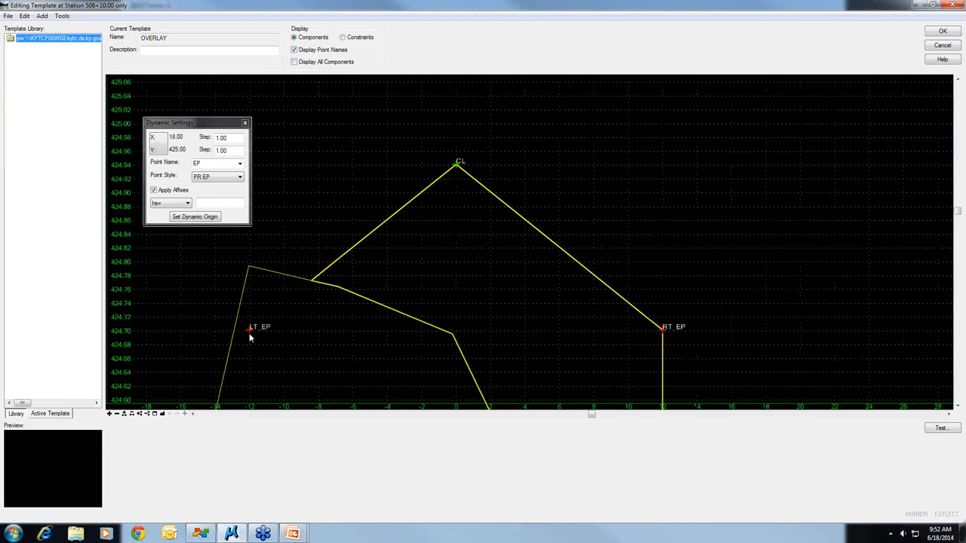
mouse_move(250, 338)
left_click(331, 273)
scroll(341, 258, "down", 2)
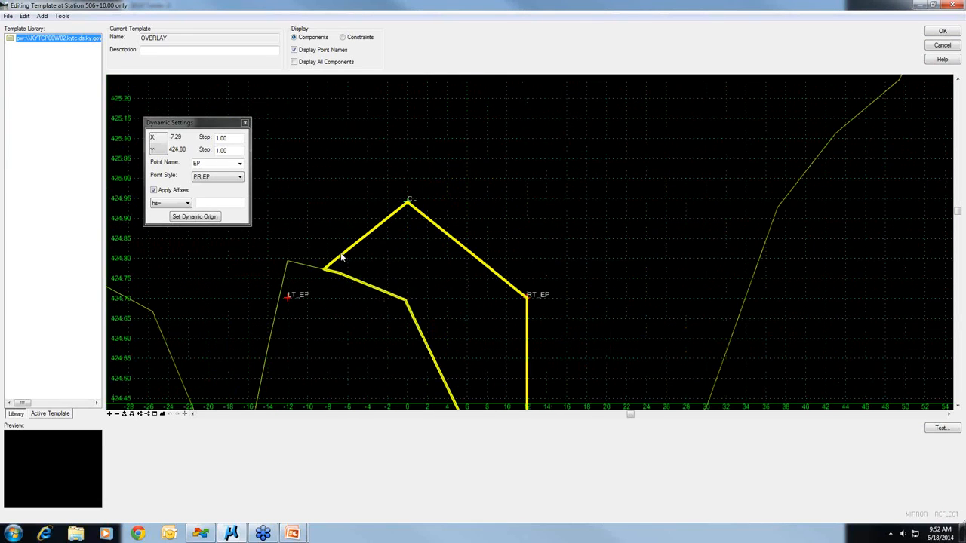
mouse_move(327, 272)
left_click(942, 45)
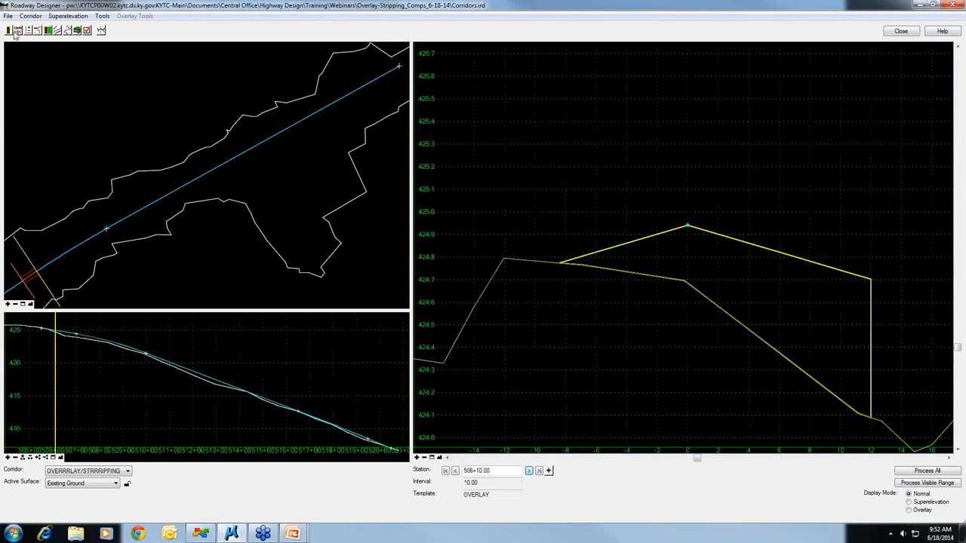
- Change the corridor's template drop at station 505+50.00 to the STRIPPPPING template and examine the cross section
left_click(16, 32)
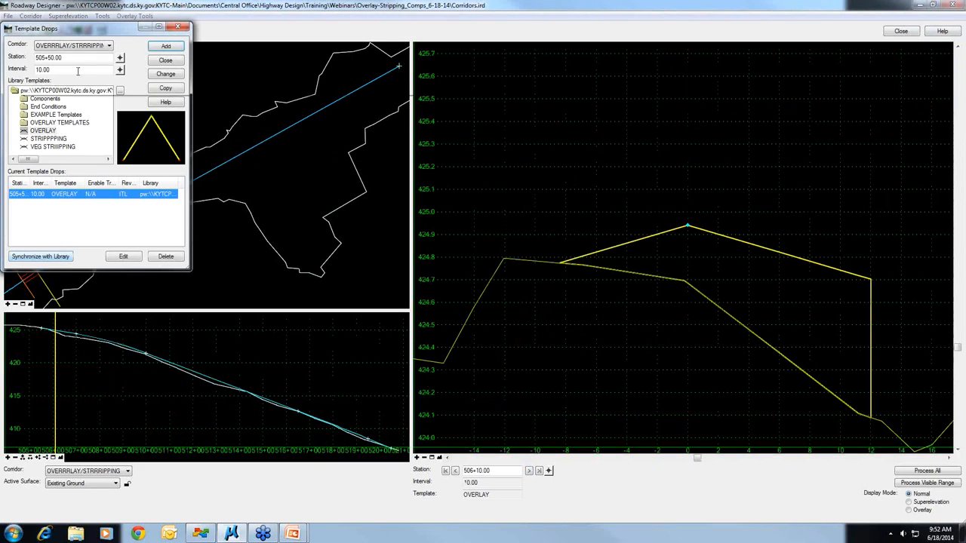
left_click(48, 139)
left_click(164, 74)
left_click(165, 61)
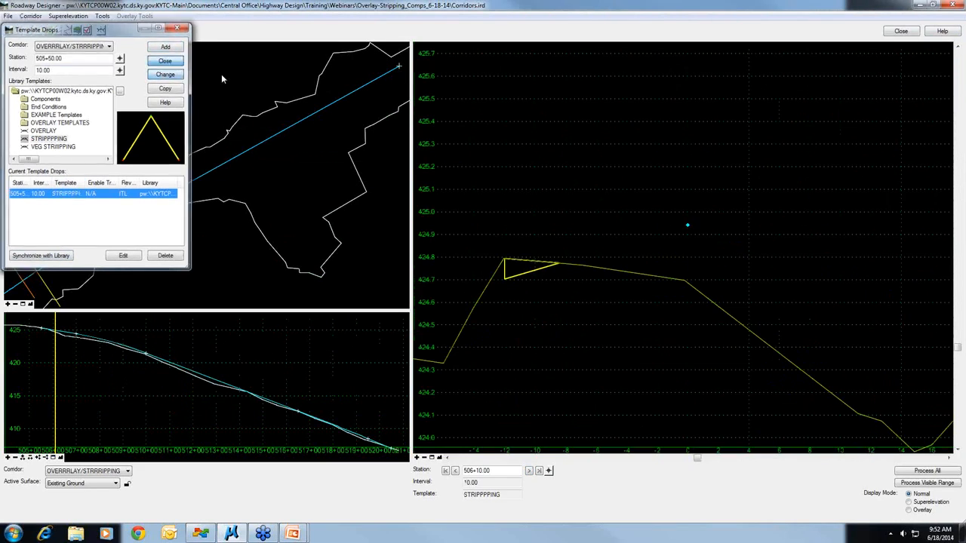
mouse_move(554, 272)
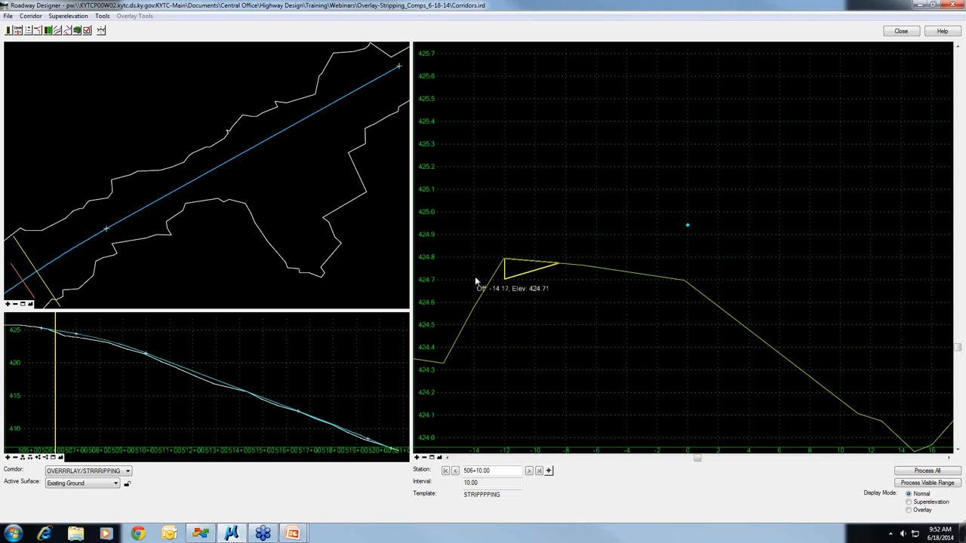
- Change the template drop at station 505+50.00 to VEG STRIIIPPING and examine the stripping component at station 506+10.00
left_click(19, 30)
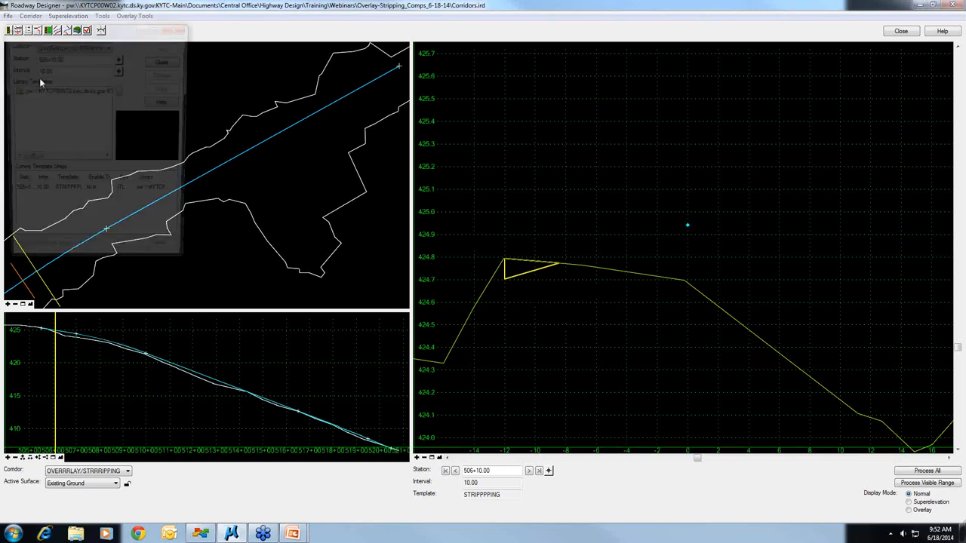
left_click(54, 146)
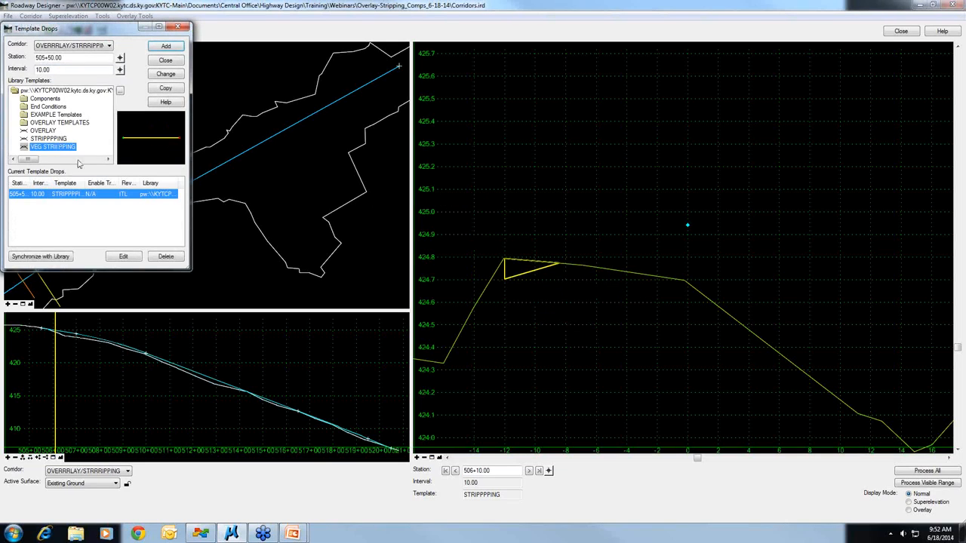
left_click(161, 75)
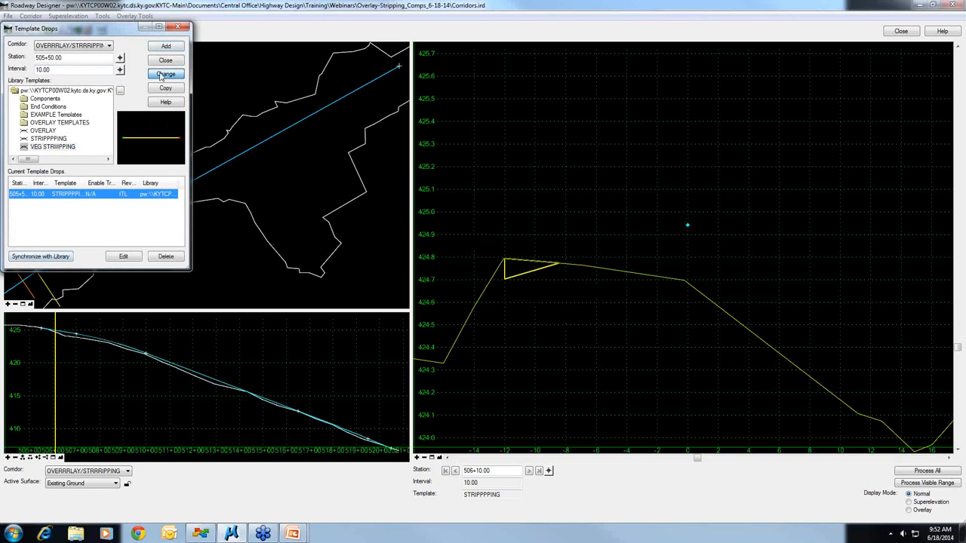
scroll(634, 156, "down", 4)
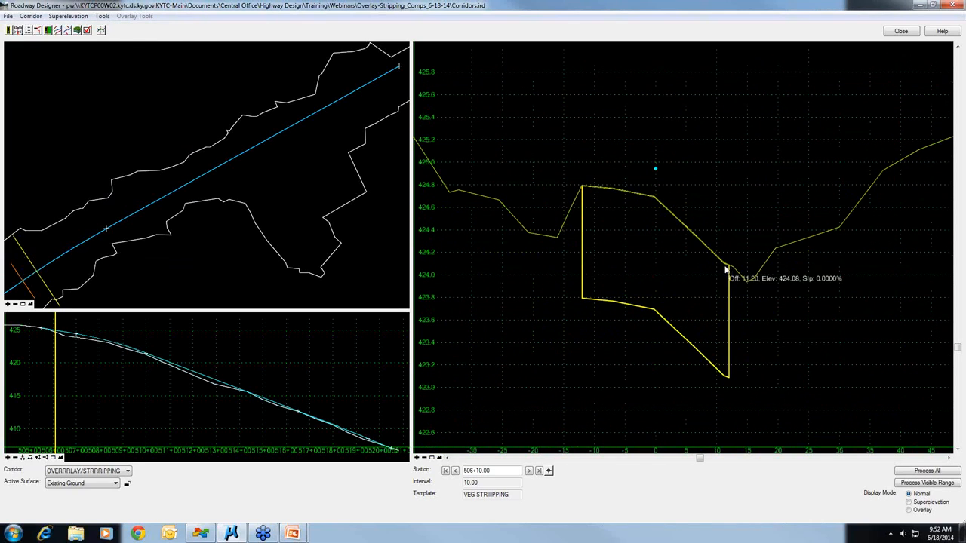
mouse_move(730, 270)
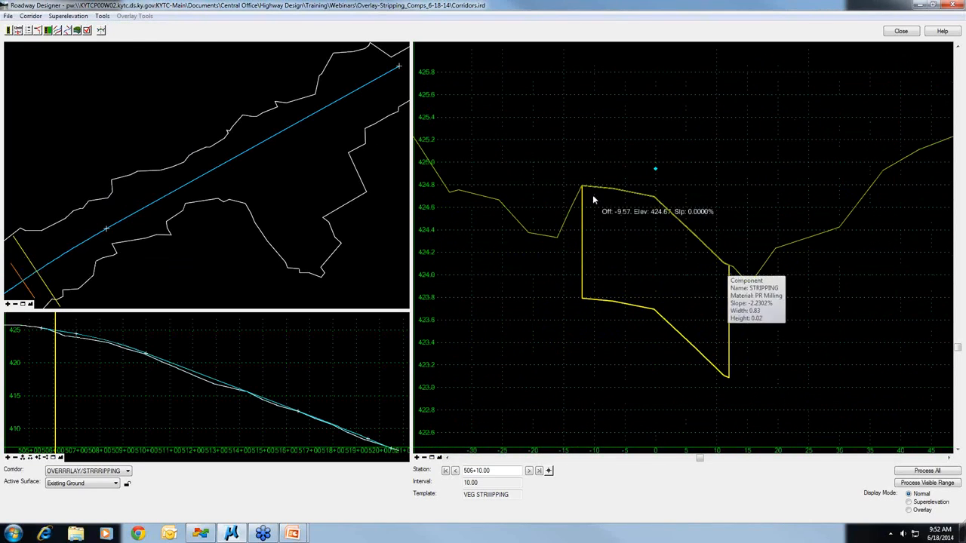
mouse_move(584, 190)
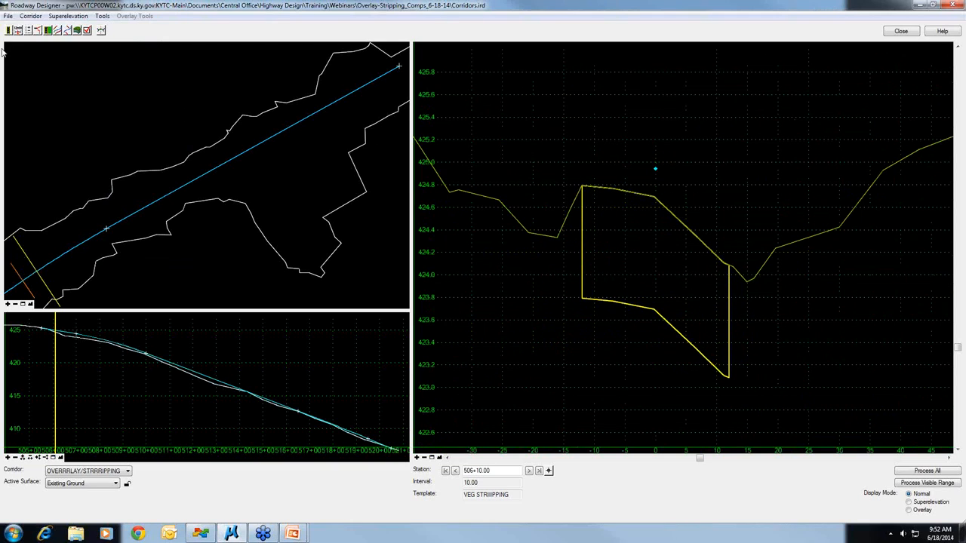
- Switch to the Final_Overlay-Widening corridor and examine its cross section at station 506+10.00
left_click(128, 471)
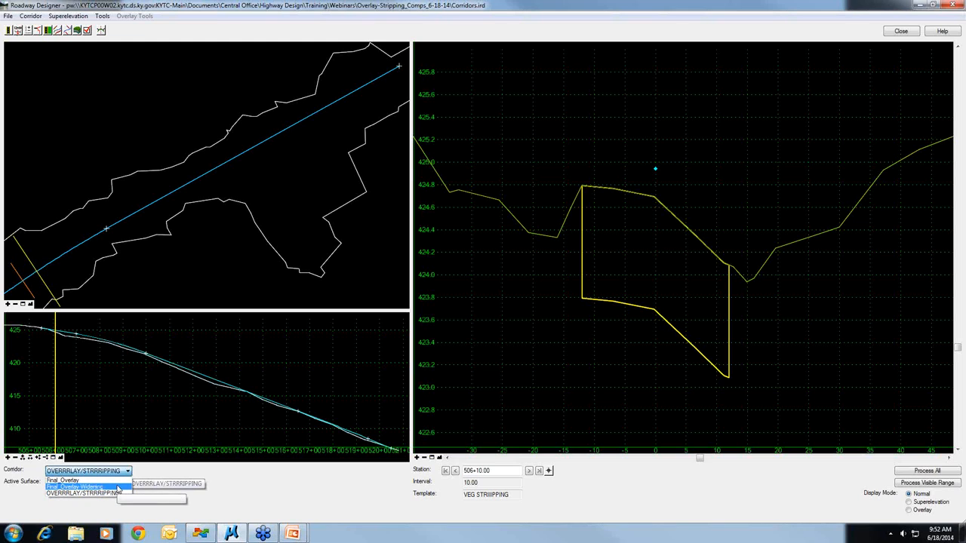
left_click(118, 487)
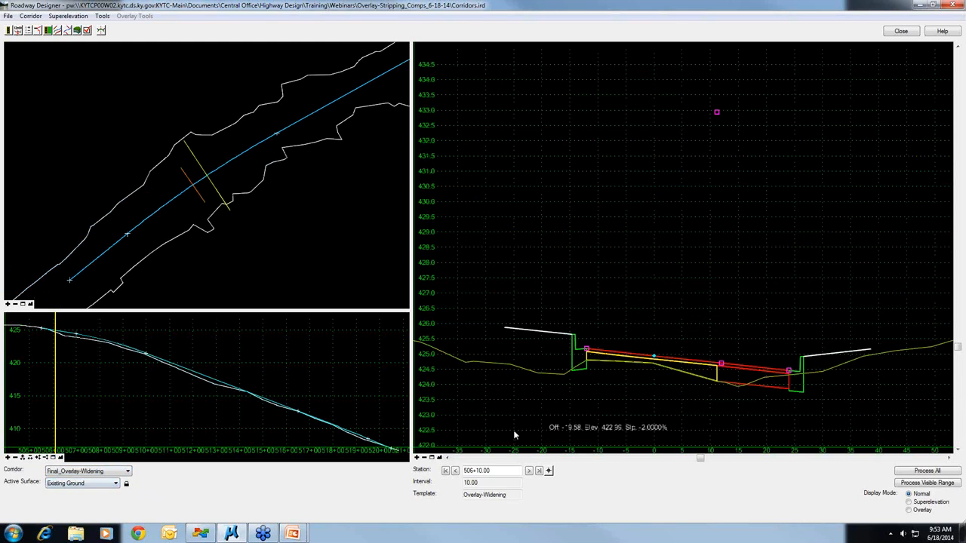
scroll(737, 403, "up", 3)
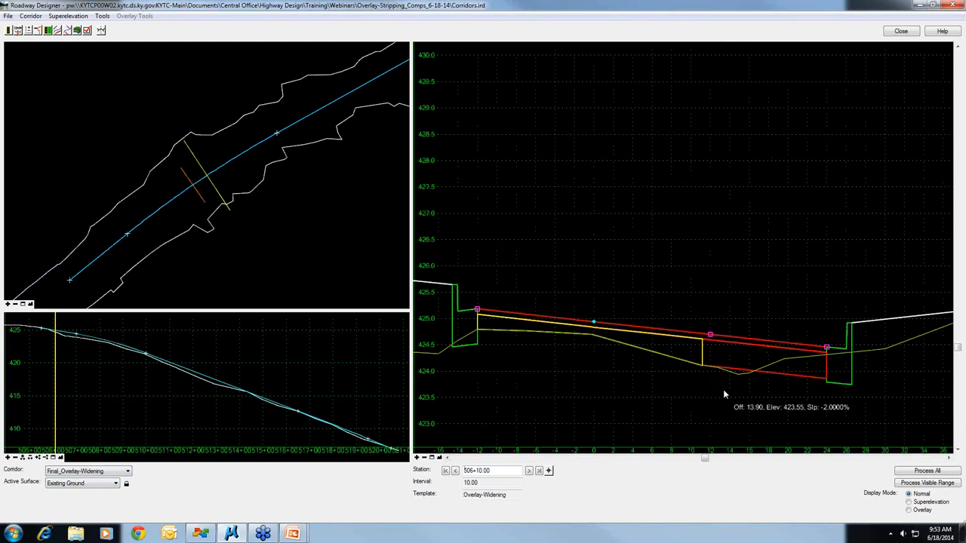
scroll(723, 389, "down", 2)
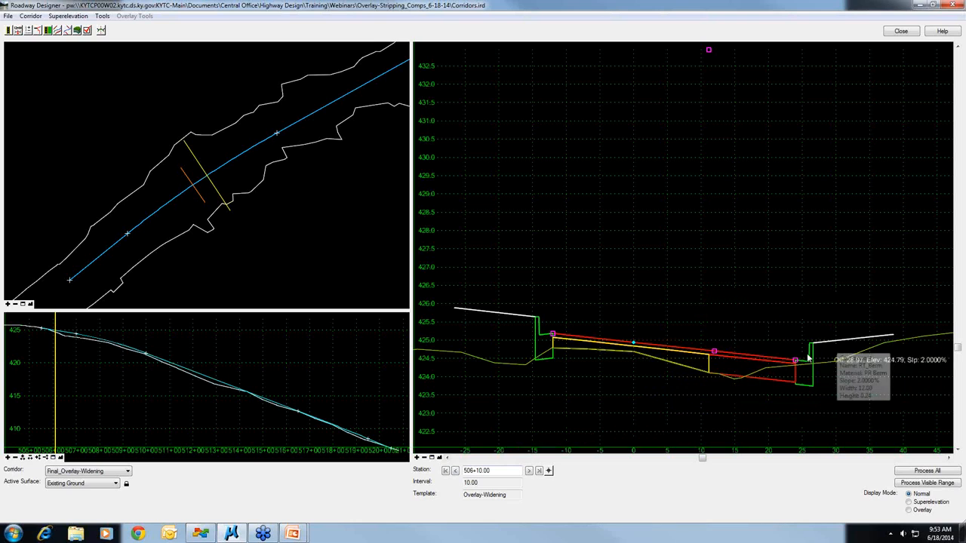
- Step through the stations of the Final_Overlay-Widening corridor and examine the overlay near the centerline at station 505+90.00
left_click(455, 471)
left_click(455, 471)
left_click(455, 471)
left_click(455, 472)
left_click(531, 472)
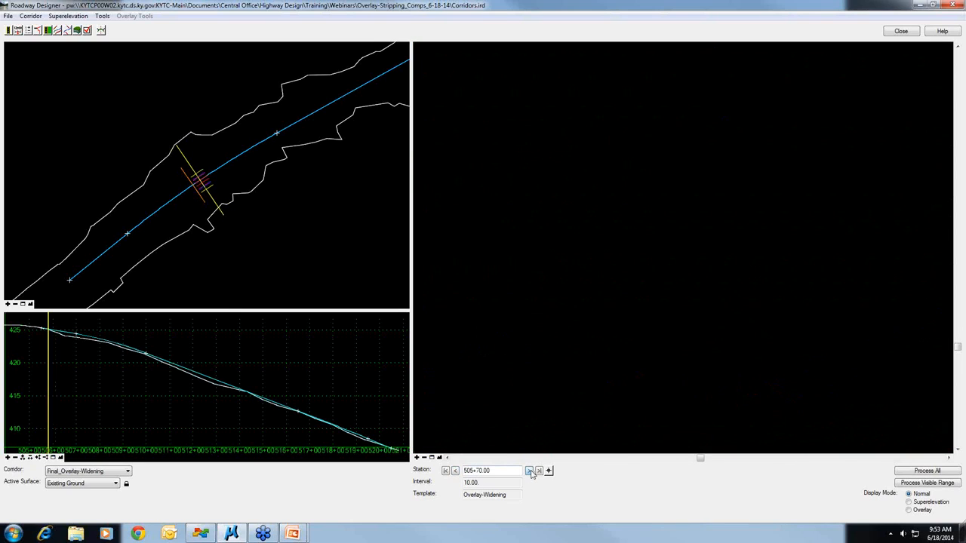
left_click(531, 472)
scroll(638, 378, "up", 3)
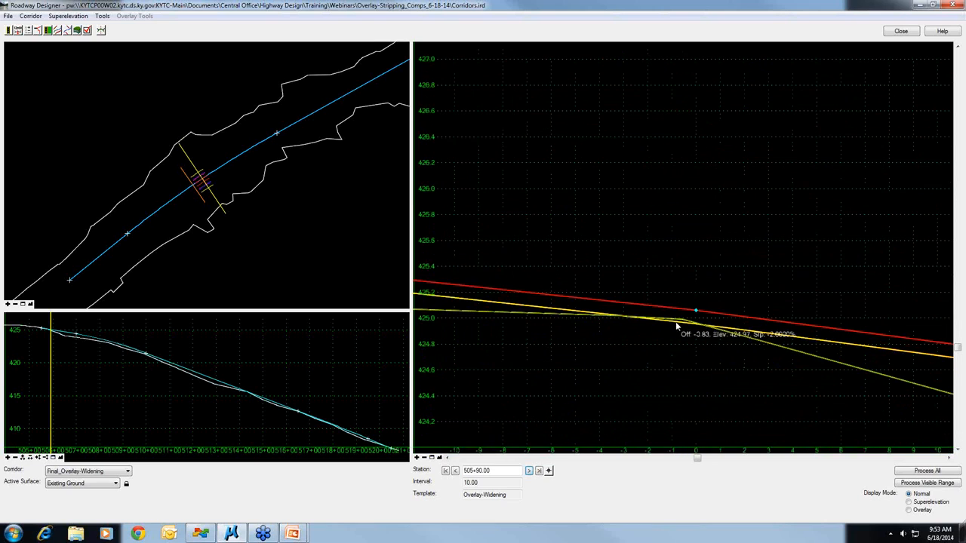
- Step forward through the Final_Overlay-Widening corridor from station 505+90.00 past 510+90.00, examining the overlay and widening against the existing ground
scroll(677, 324, "up", 2)
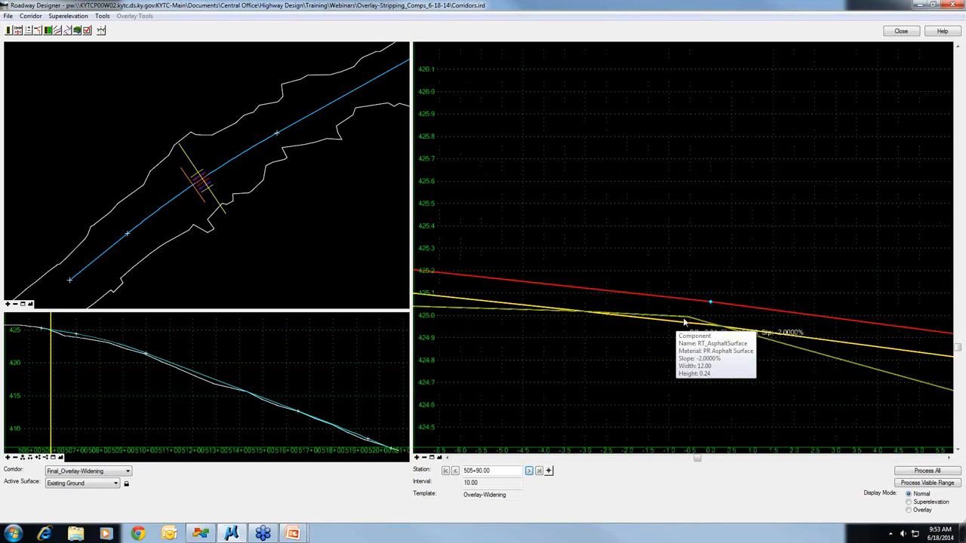
scroll(687, 326, "down", 4)
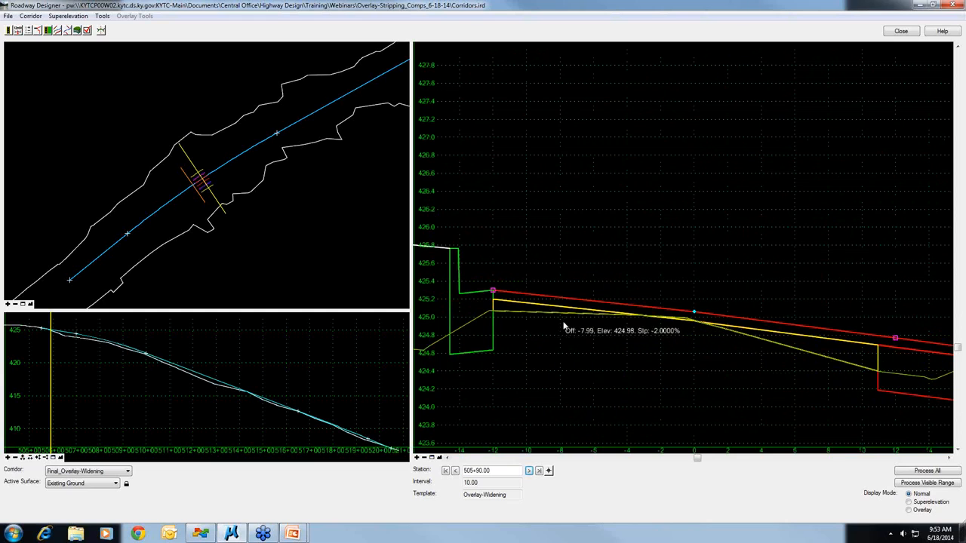
left_click(529, 471)
left_click(530, 473)
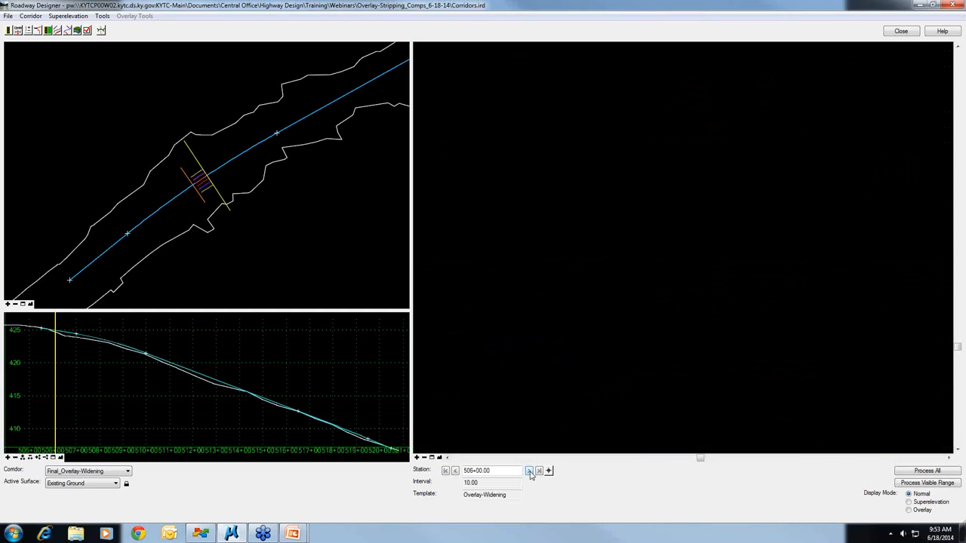
left_click(530, 473)
left_click(530, 472)
left_click(529, 473)
left_click(529, 472)
left_click(530, 473)
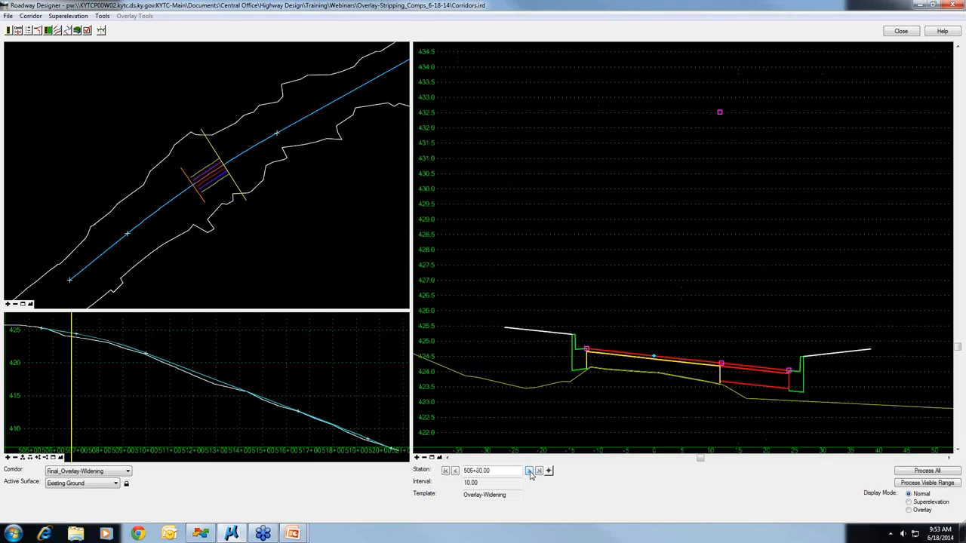
left_click(530, 473)
left_click(530, 473)
left_click(529, 473)
left_click(529, 472)
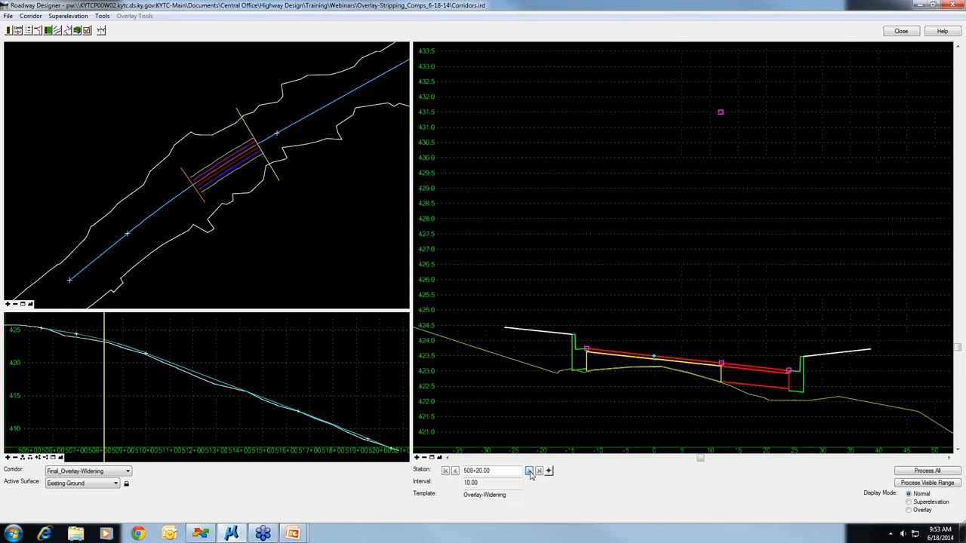
left_click(529, 472)
left_click(529, 472)
left_click(529, 472)
left_click(529, 471)
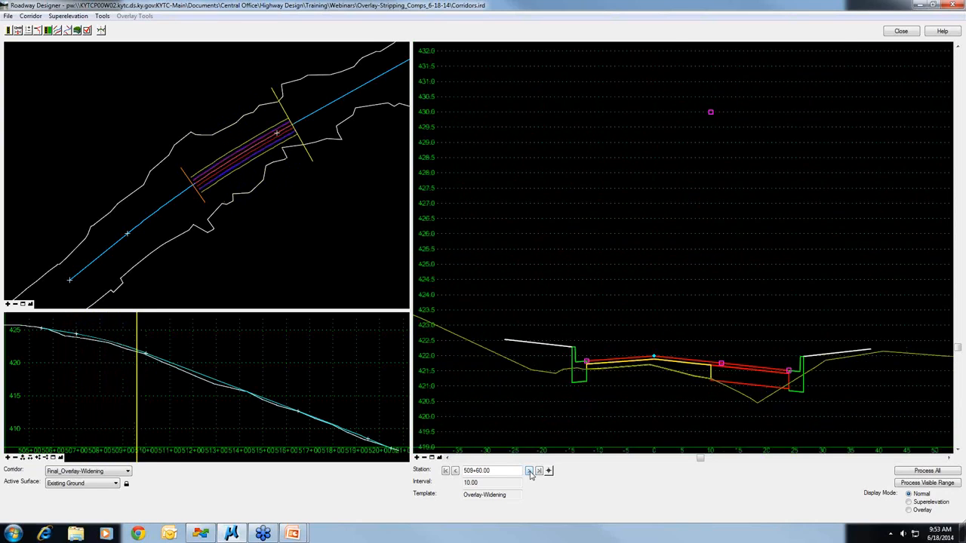
left_click(529, 472)
left_click(529, 472)
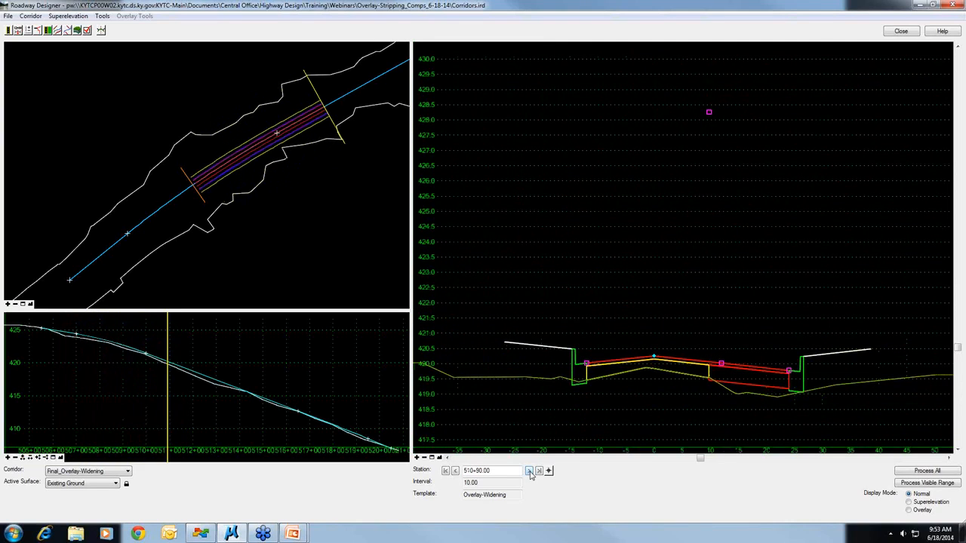
left_click(529, 471)
left_click(529, 472)
left_click(529, 471)
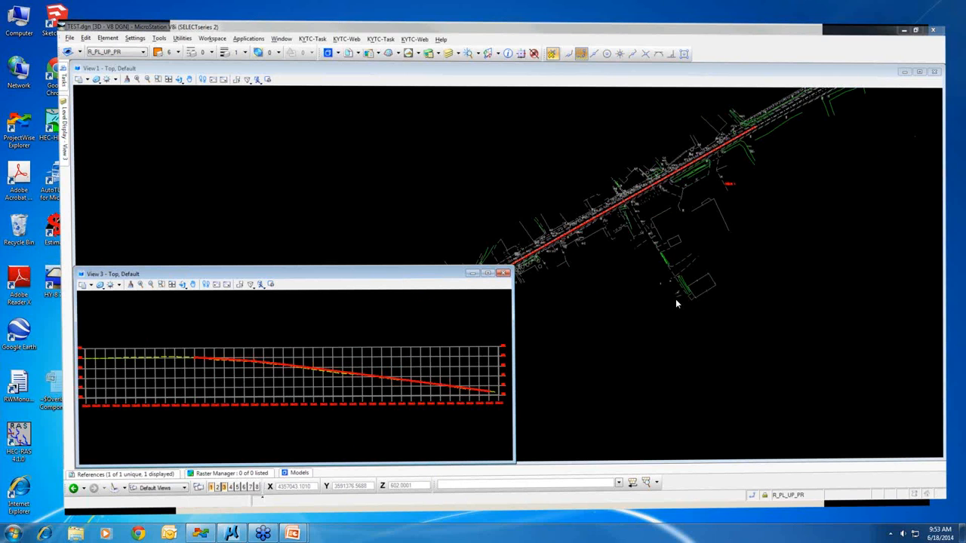
- Switch to the PowerPoint presentation and read the Overlay Tools slide on cross slope optimization and vertical adjustment
key("super+Tab")
key("super+Tab")
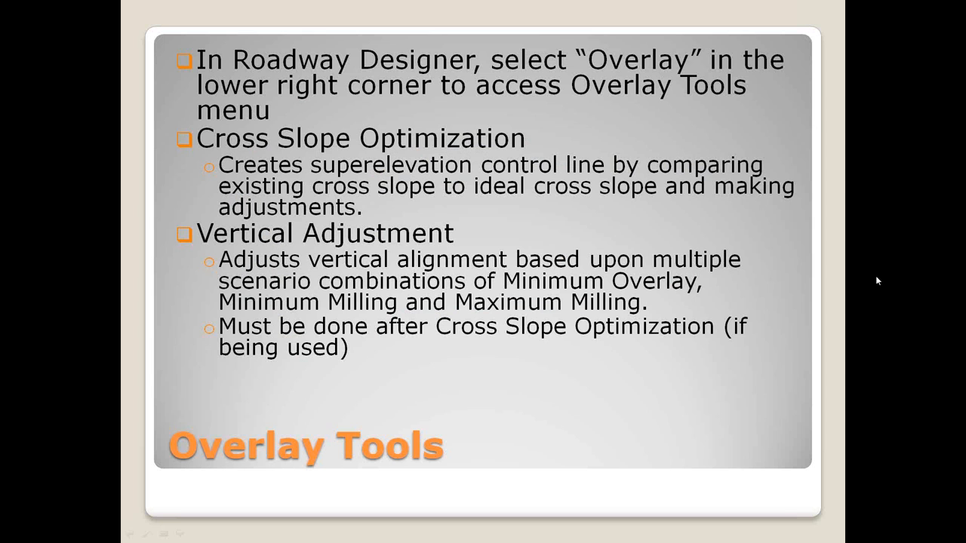